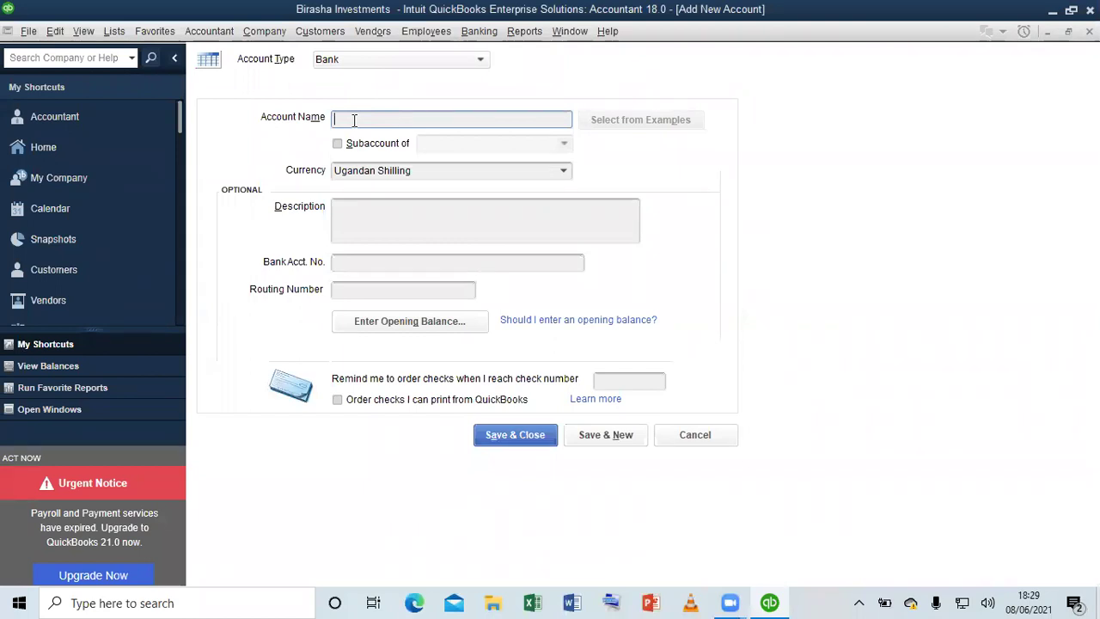
Name the new Ugandan Shilling bank account "Stanbic bank", leaving the description and bank account number blank
type("Sta")
key("BackSpace")
type("nbic")
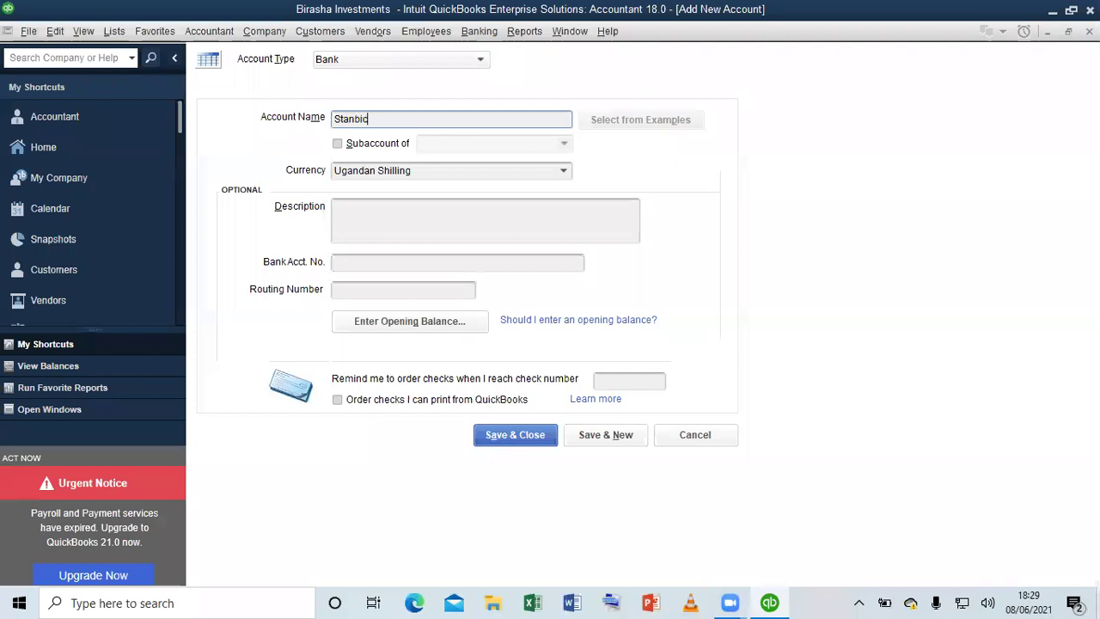
type(" bank")
left_click(391, 265)
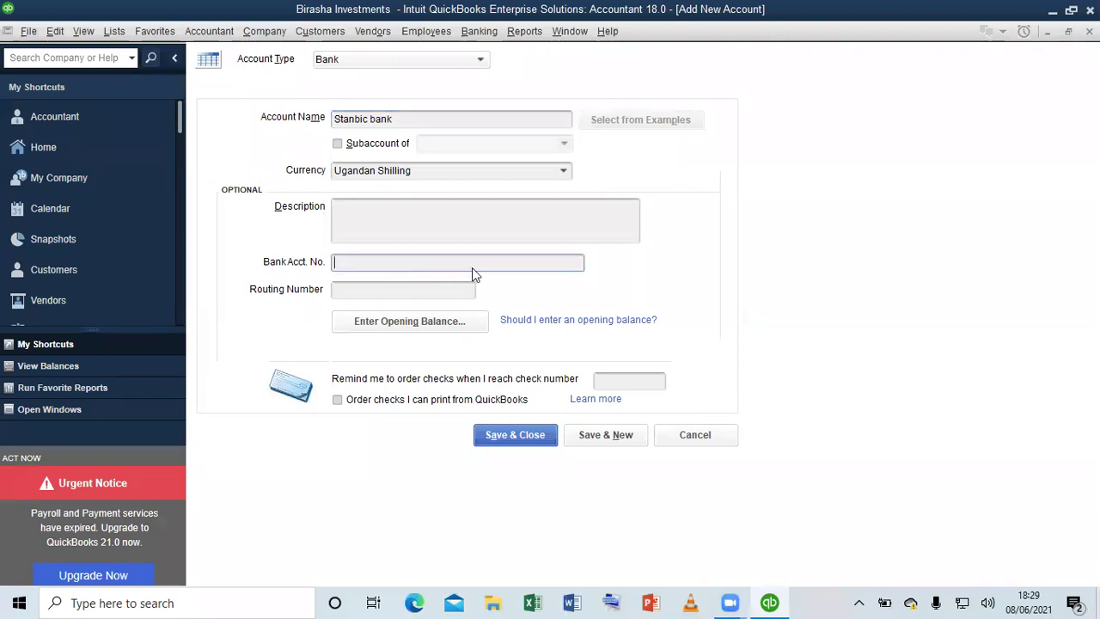
left_click(396, 210)
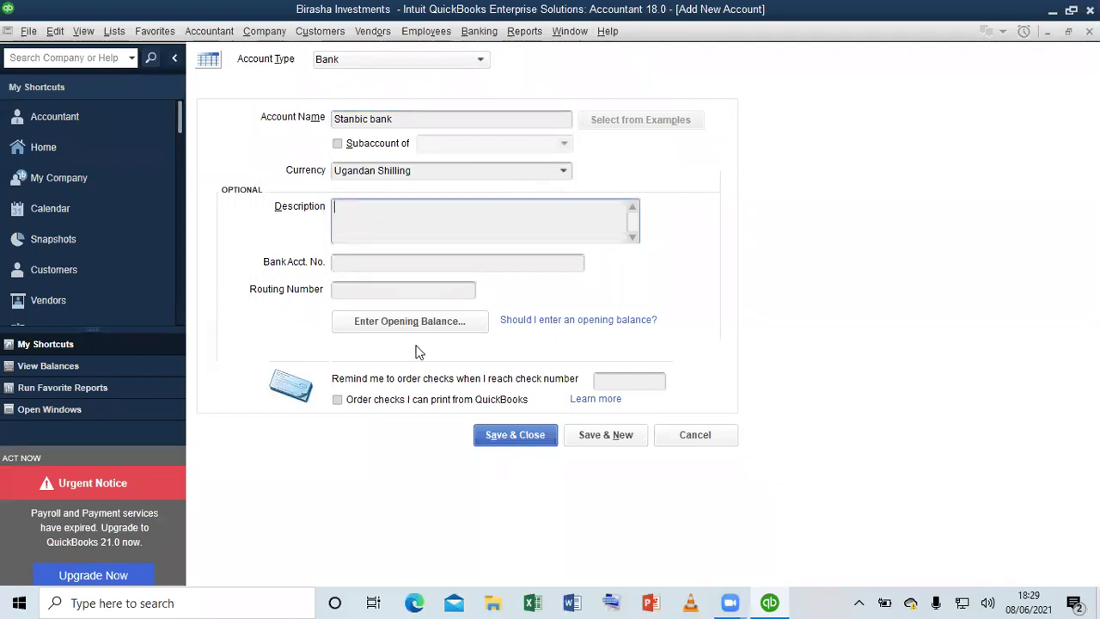
Enter an opening statement ending balance of UGX 20,000,000 for the Stanbic bank account
left_click(441, 324)
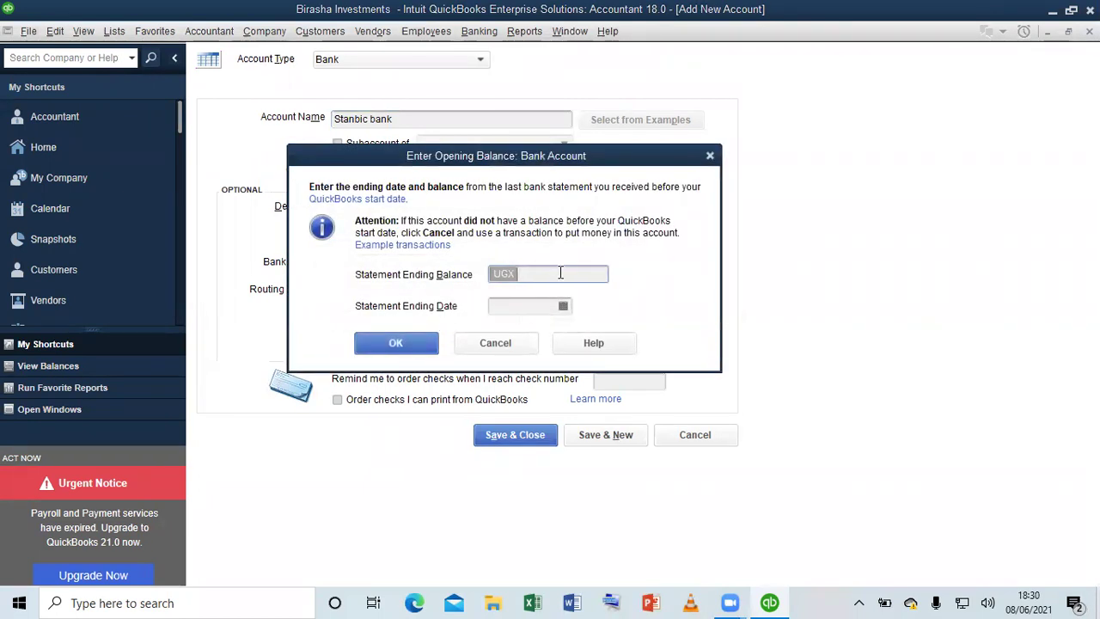
type("20,0000")
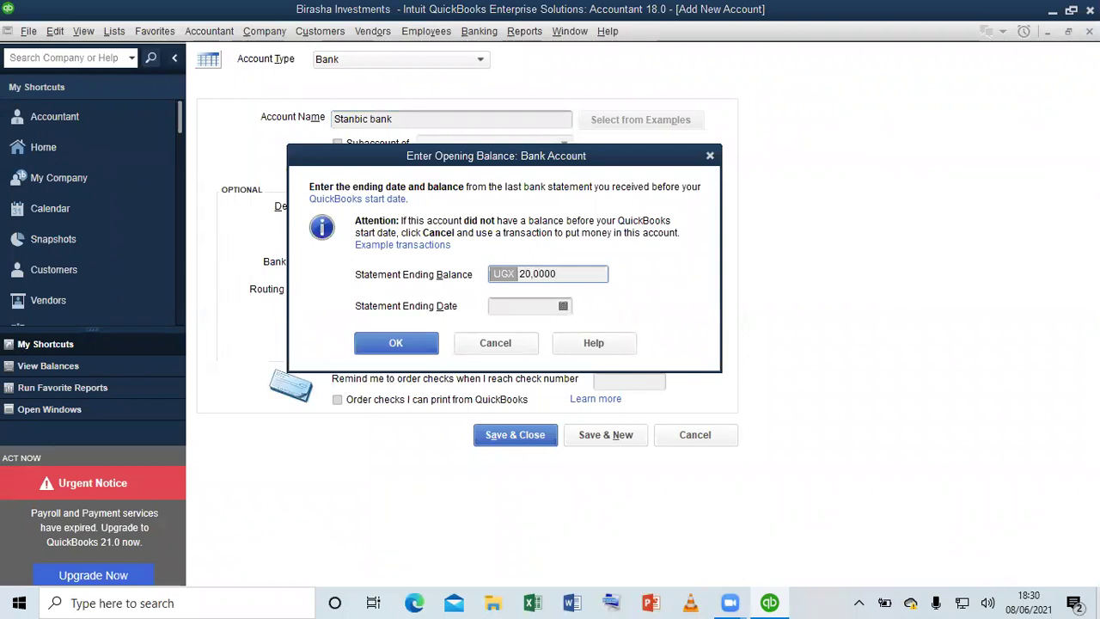
type("00")
Set the statement ending date of the opening balance to 31/12/2020
left_click(544, 306)
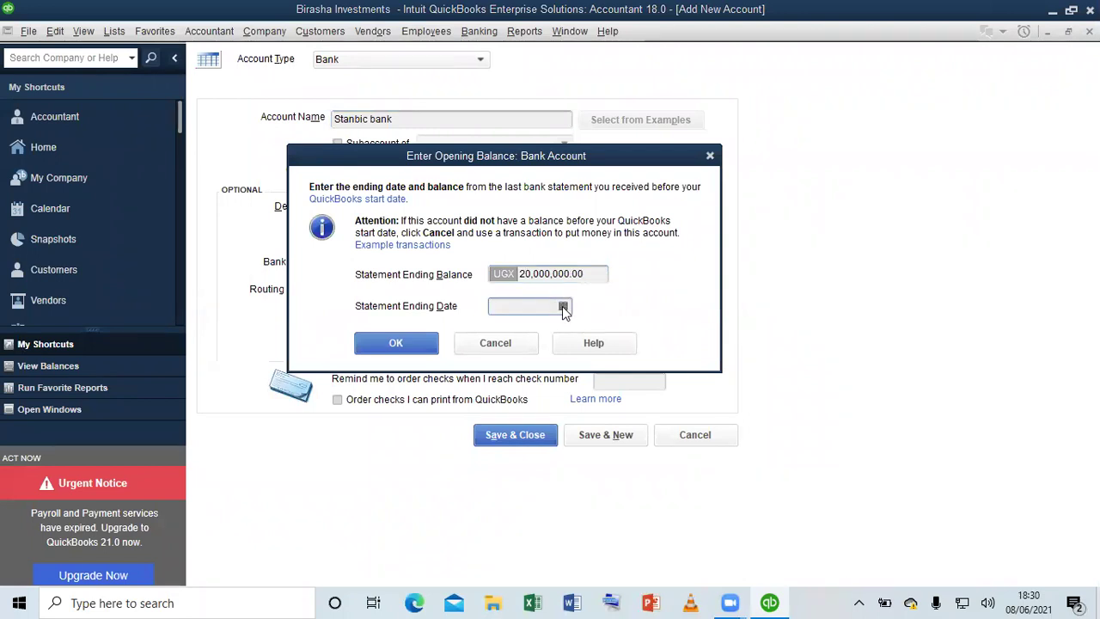
left_click(564, 306)
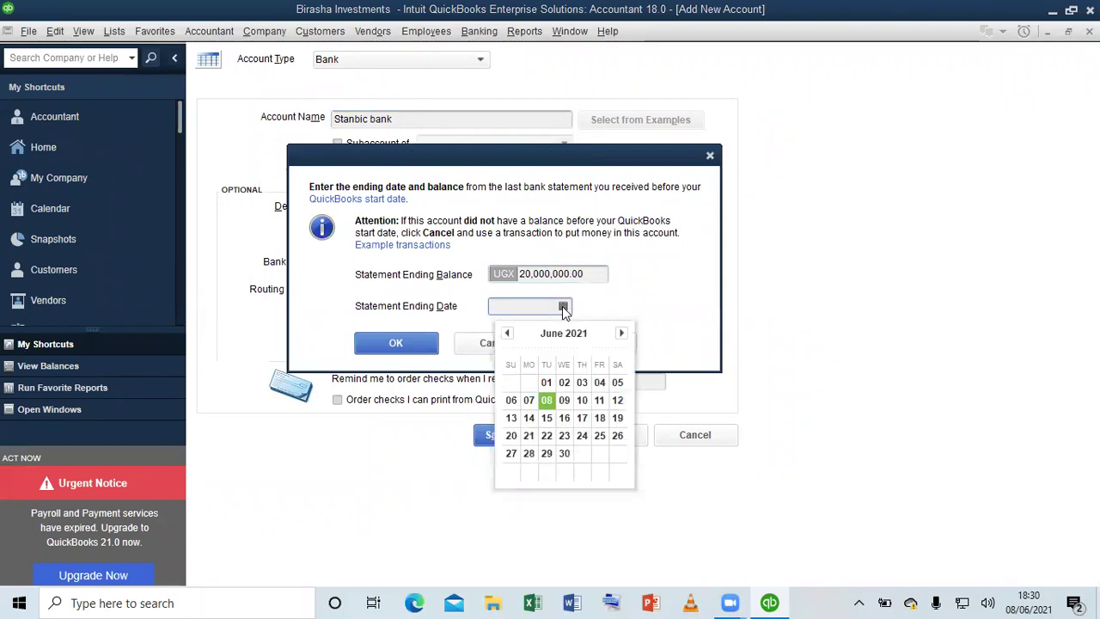
left_click(507, 333)
left_click(507, 333)
left_click(507, 333)
left_click(507, 333)
left_click(507, 334)
left_click(507, 333)
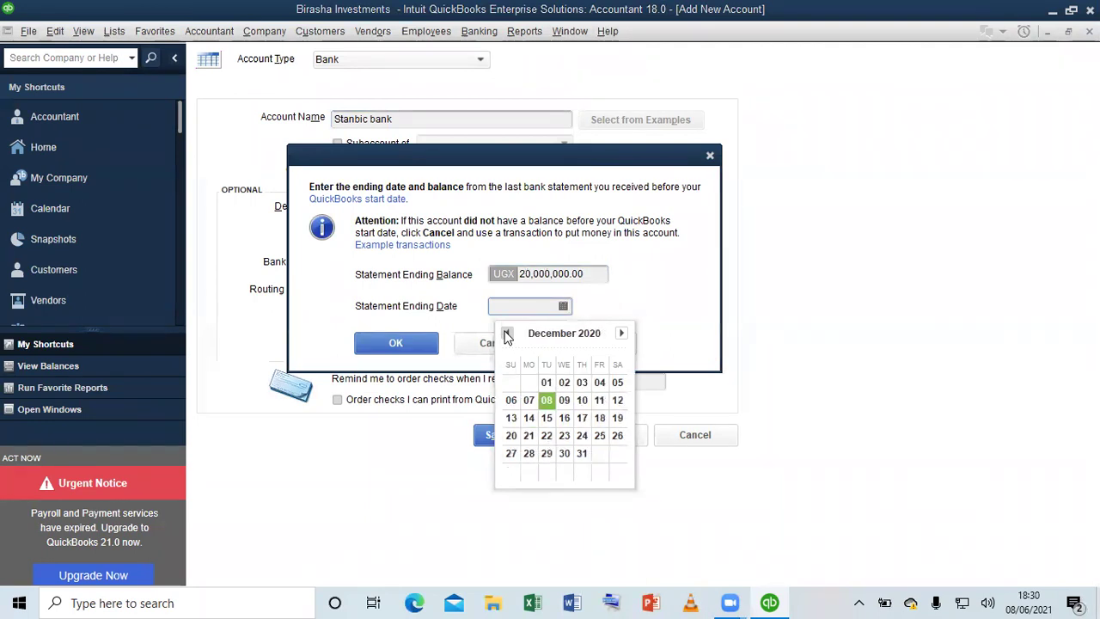
left_click(582, 453)
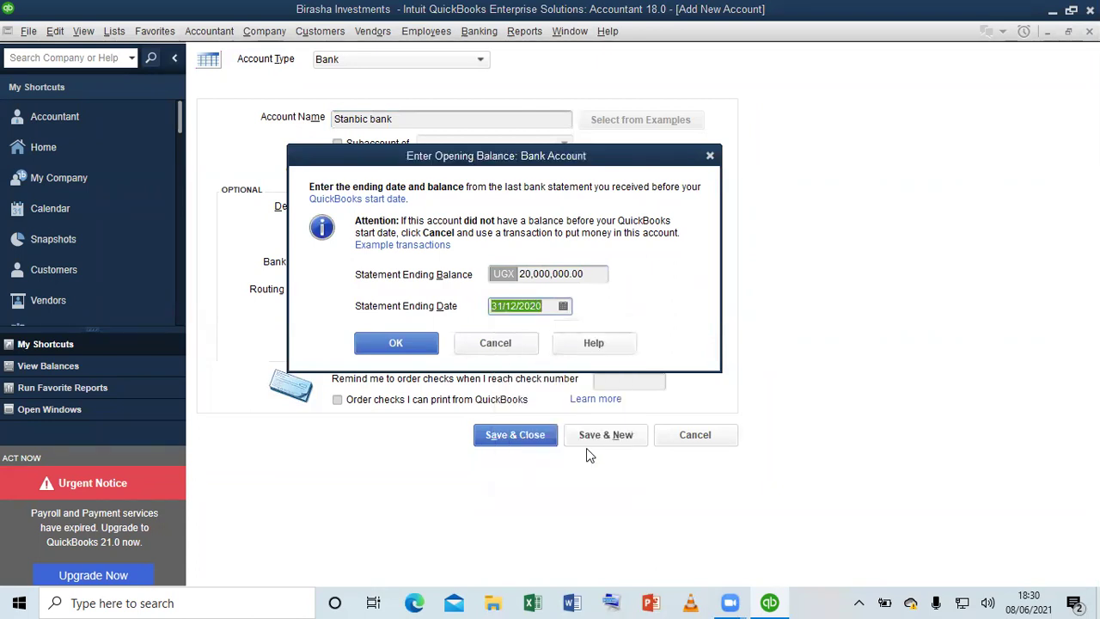
Confirm the opening balance and save the Stanbic bank account, accepting the date more than 90 days in the past
left_click(408, 341)
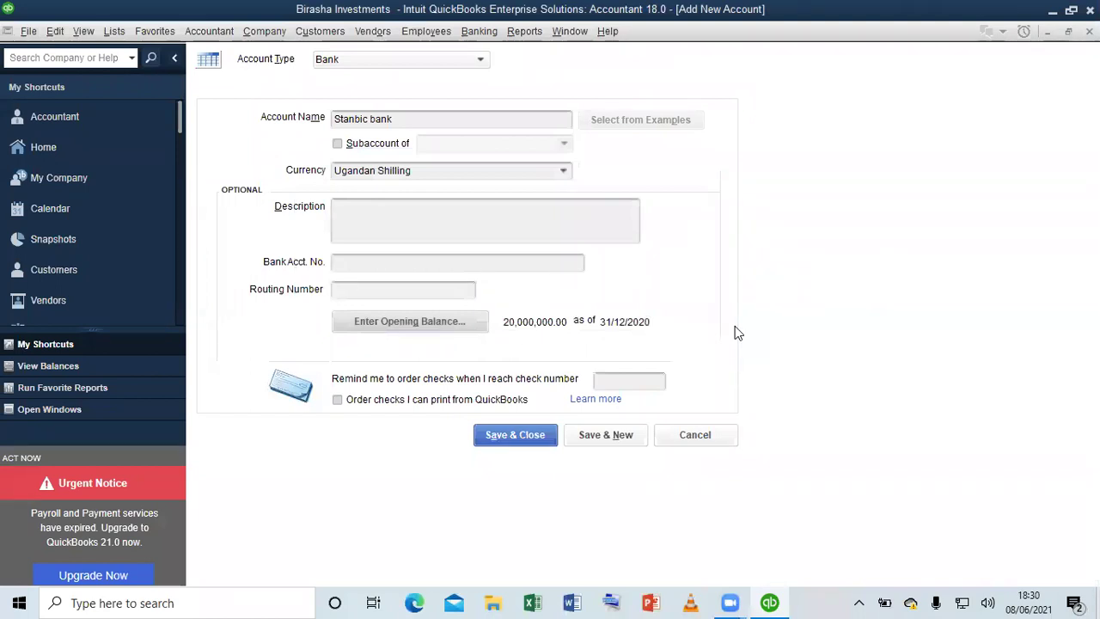
left_click(515, 435)
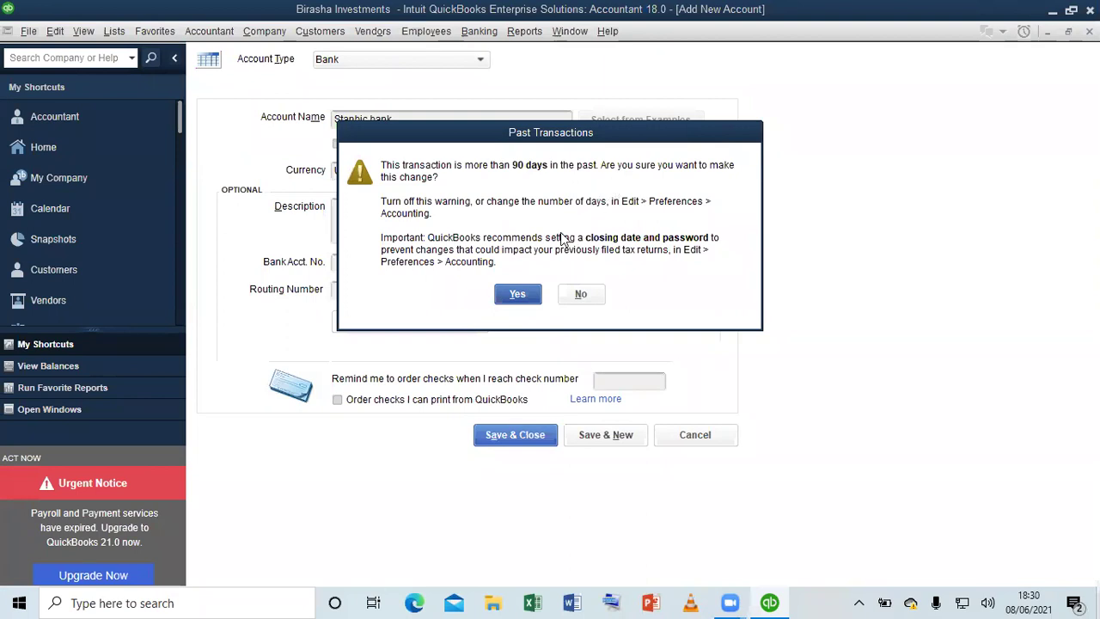
left_click(517, 294)
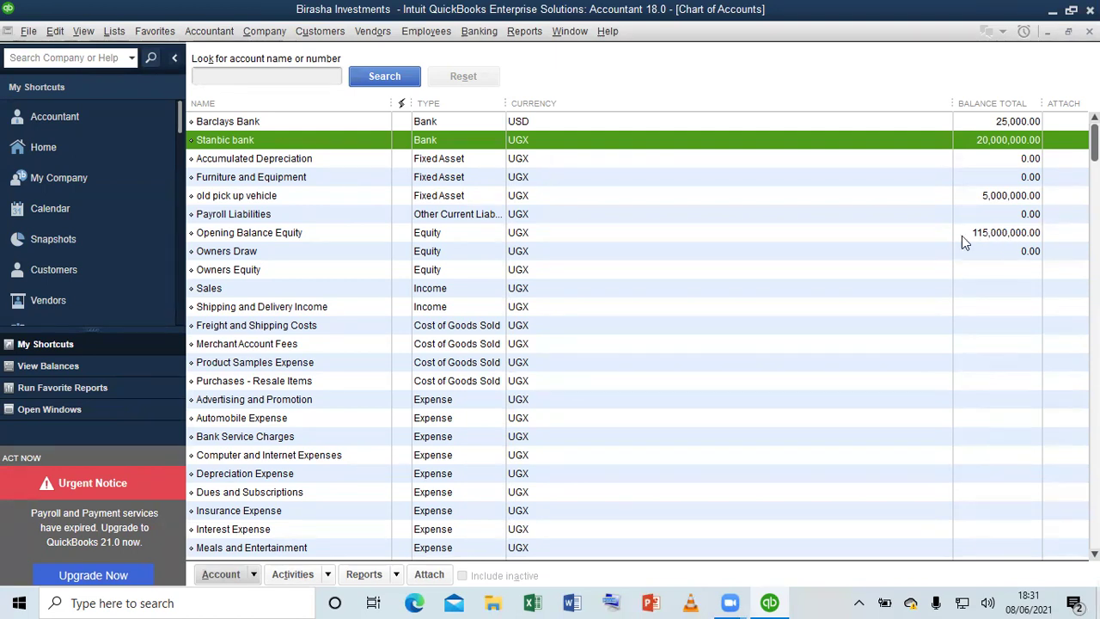
Review the Opening Balance Equity, Owners Equity and Sales entries in the chart of accounts, and close the list
left_click(470, 234)
left_click(446, 268)
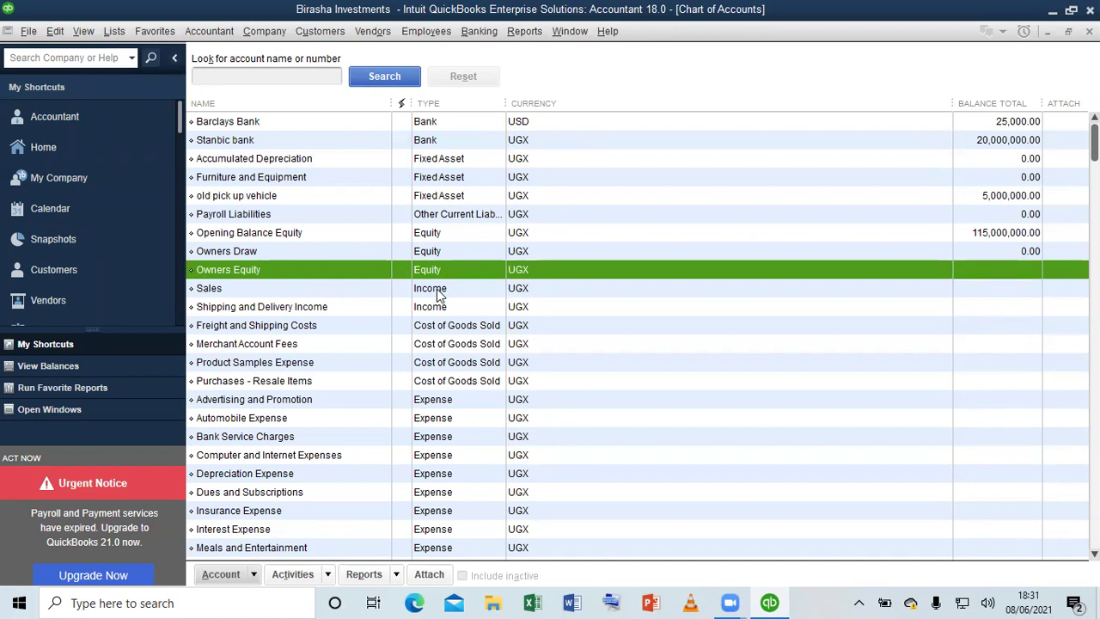
left_click(425, 291)
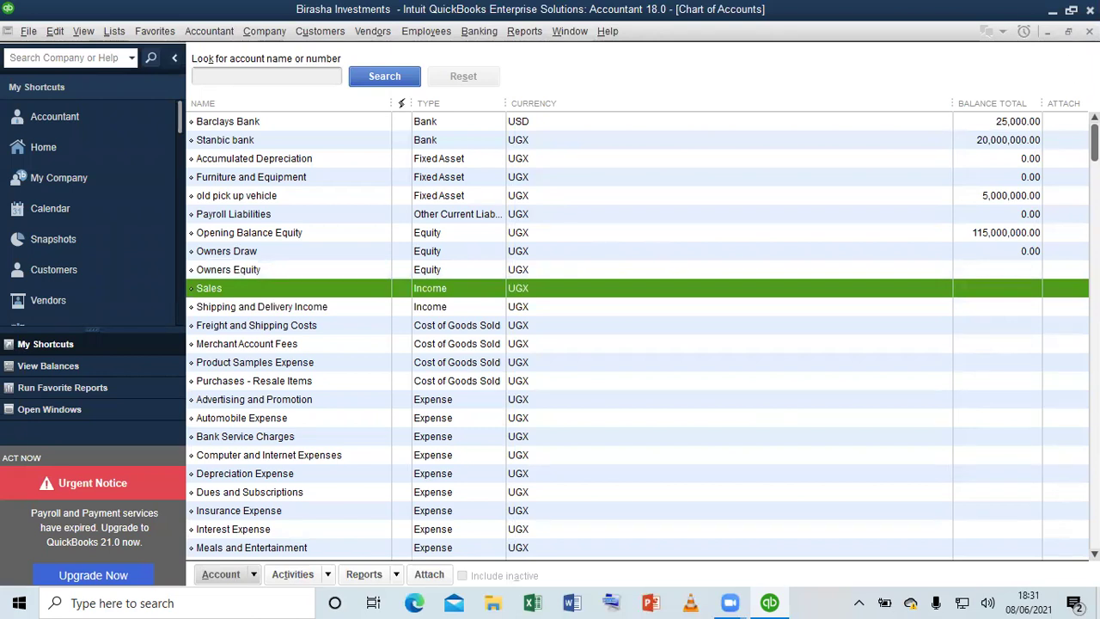
key("Escape")
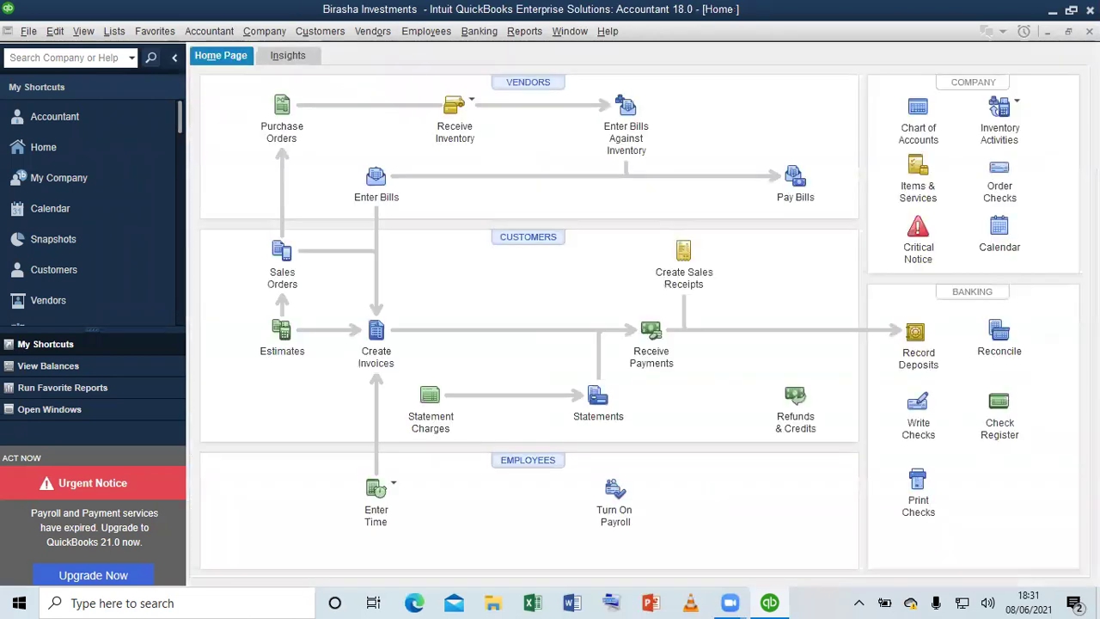
left_click(525, 32)
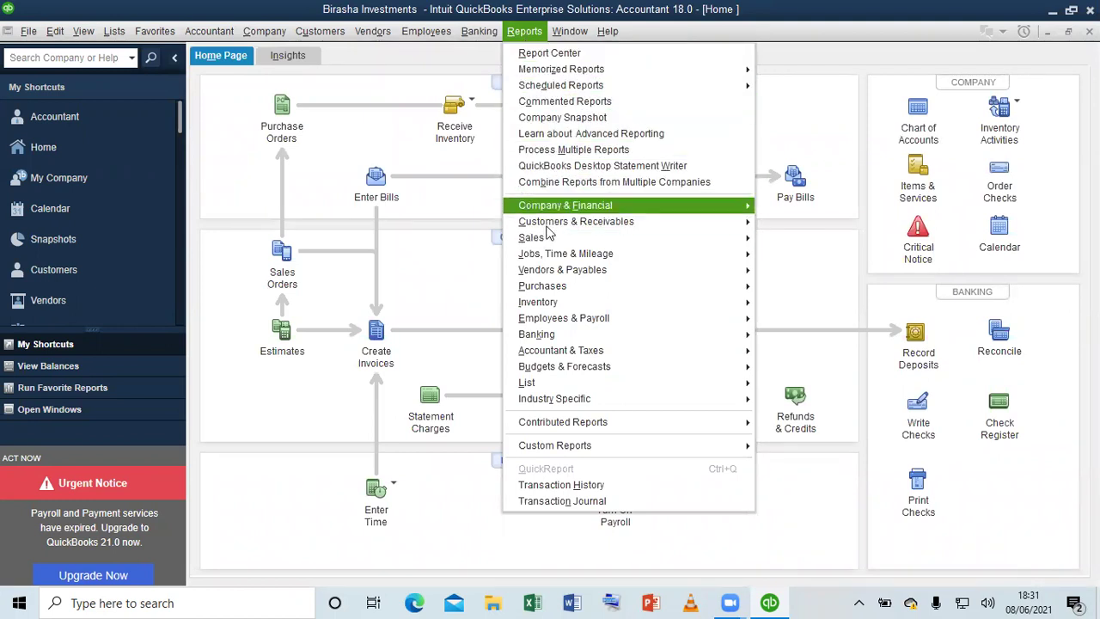
mouse_move(554, 211)
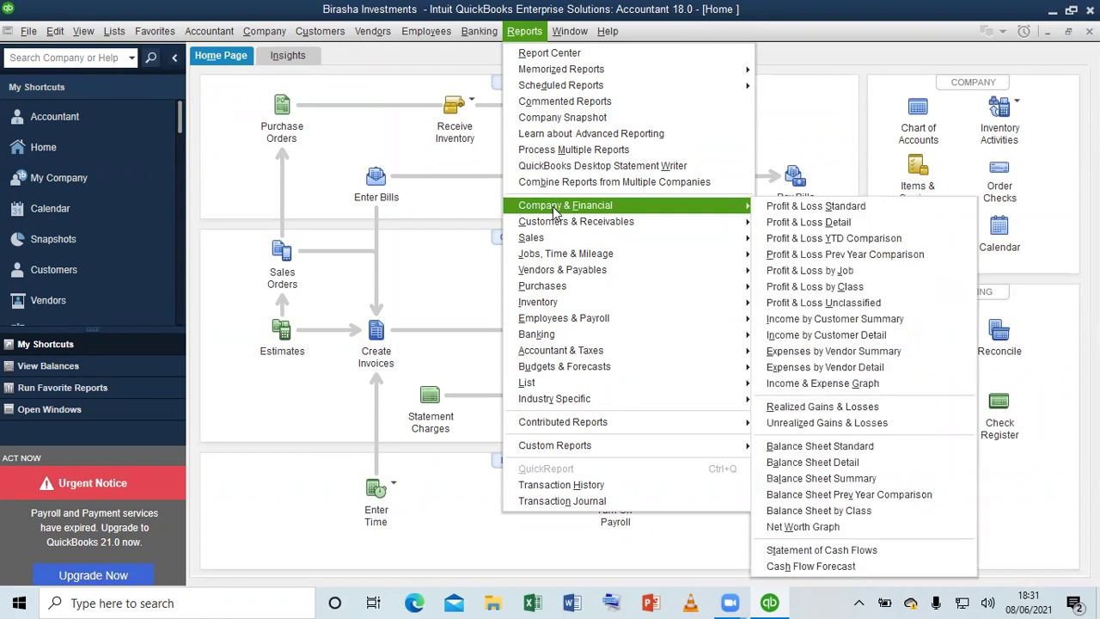
left_click(608, 124)
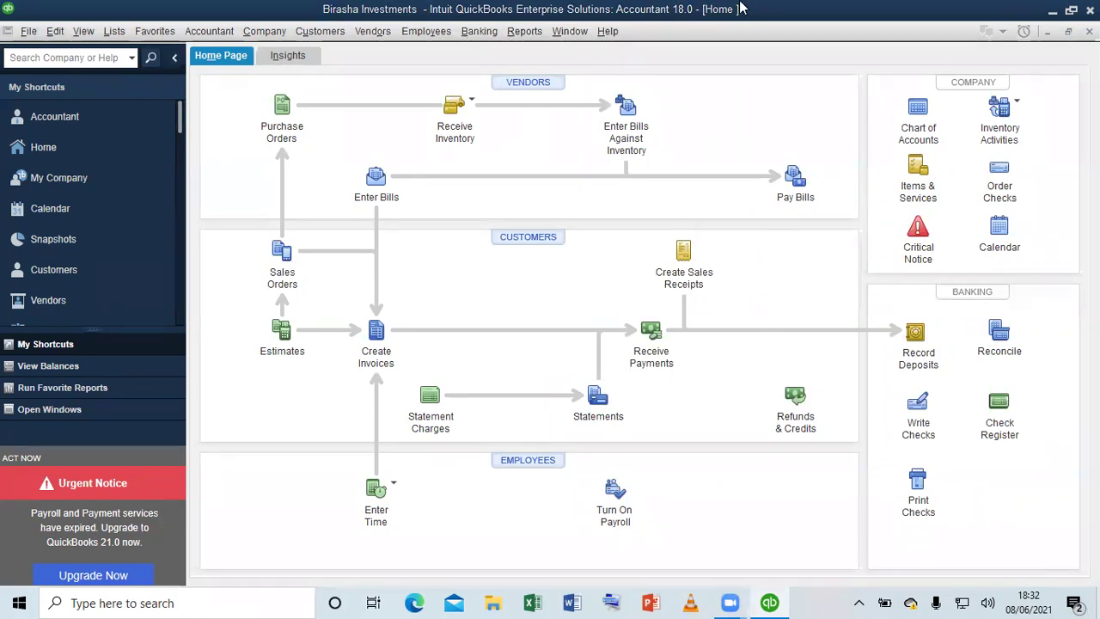
Open the Balance Sheet Standard report from the company and financial reports
left_click(528, 31)
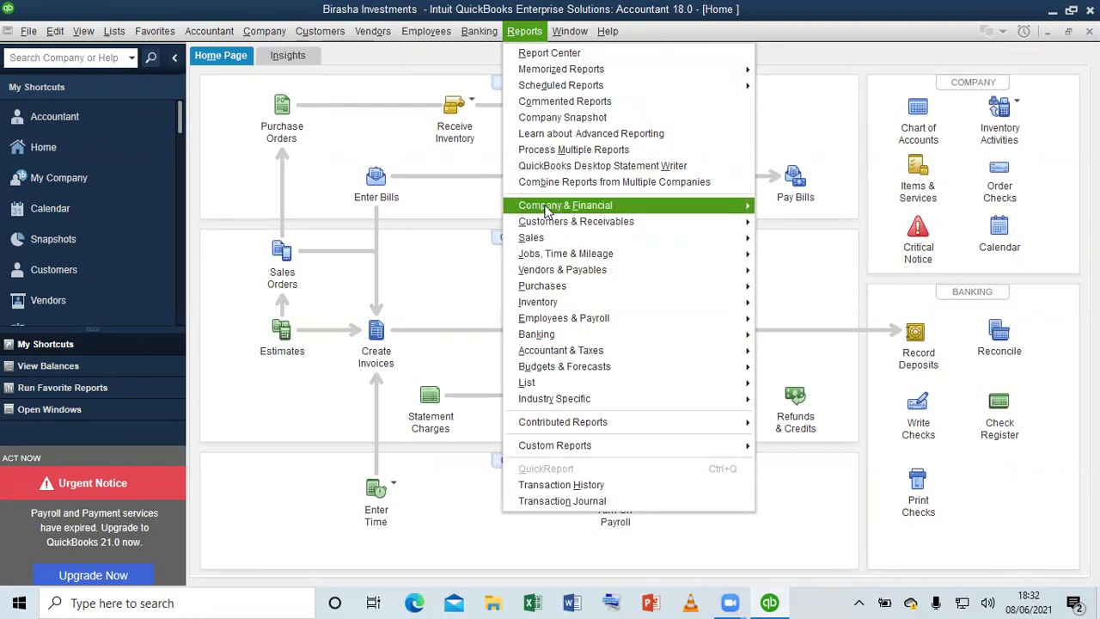
mouse_move(550, 209)
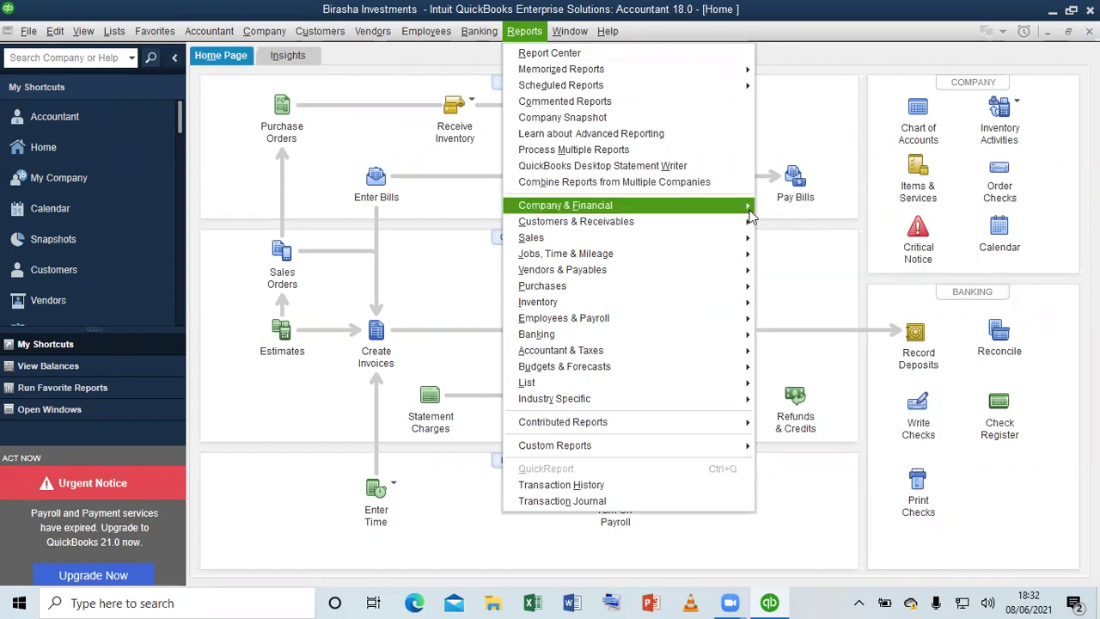
mouse_move(749, 210)
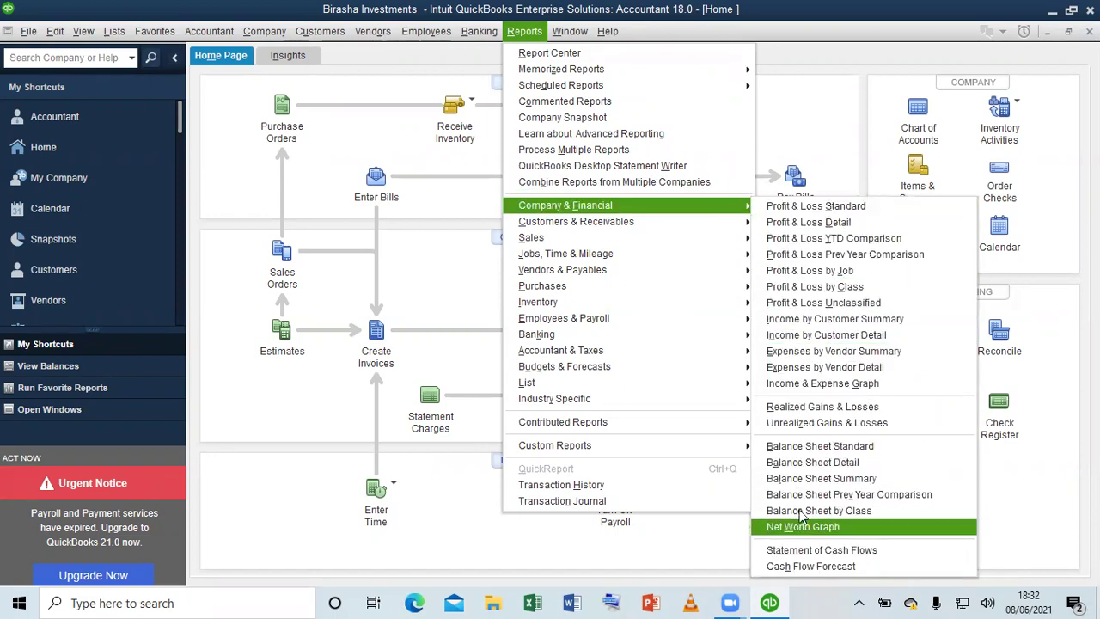
left_click(806, 447)
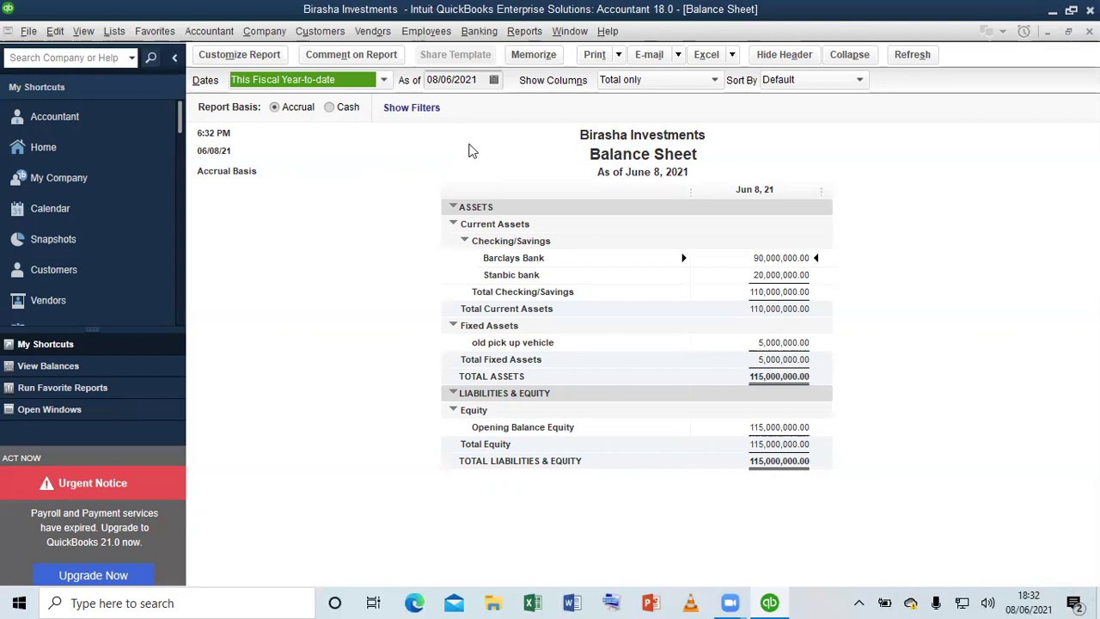
Compare the balance sheet on accrual and cash basis, leaving the report basis on Cash
left_click(350, 111)
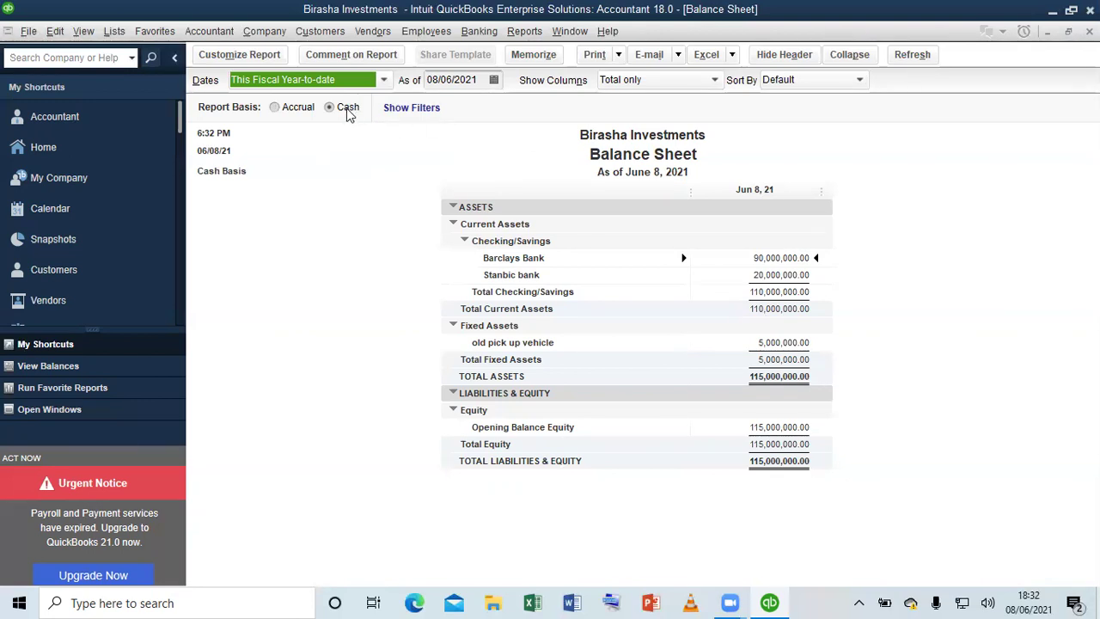
left_click(297, 111)
left_click(339, 115)
left_click(28, 31)
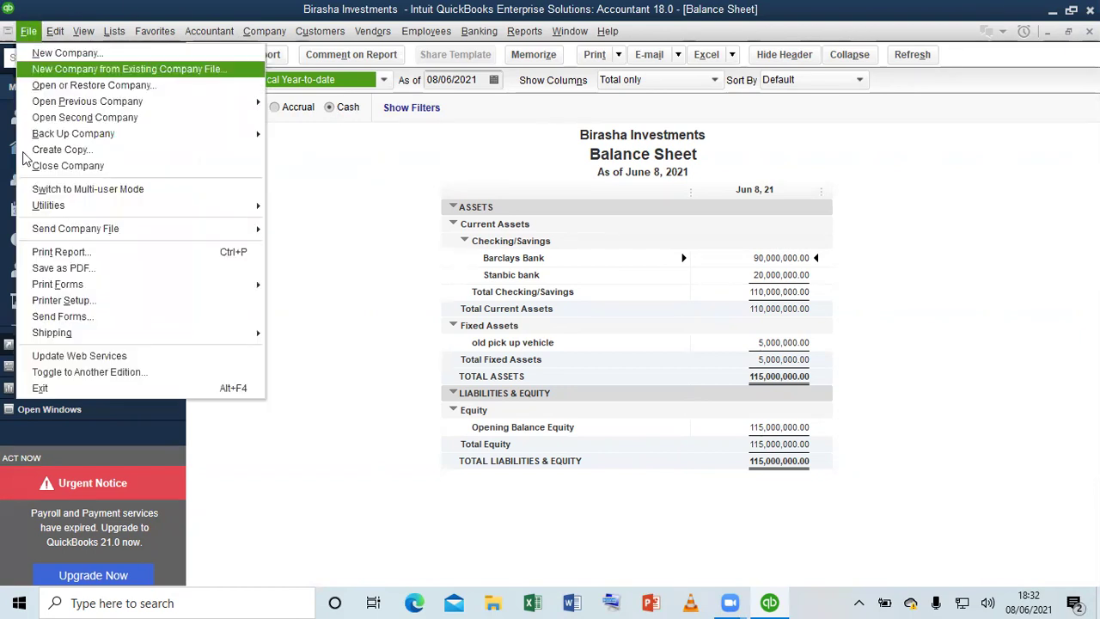
mouse_move(53, 286)
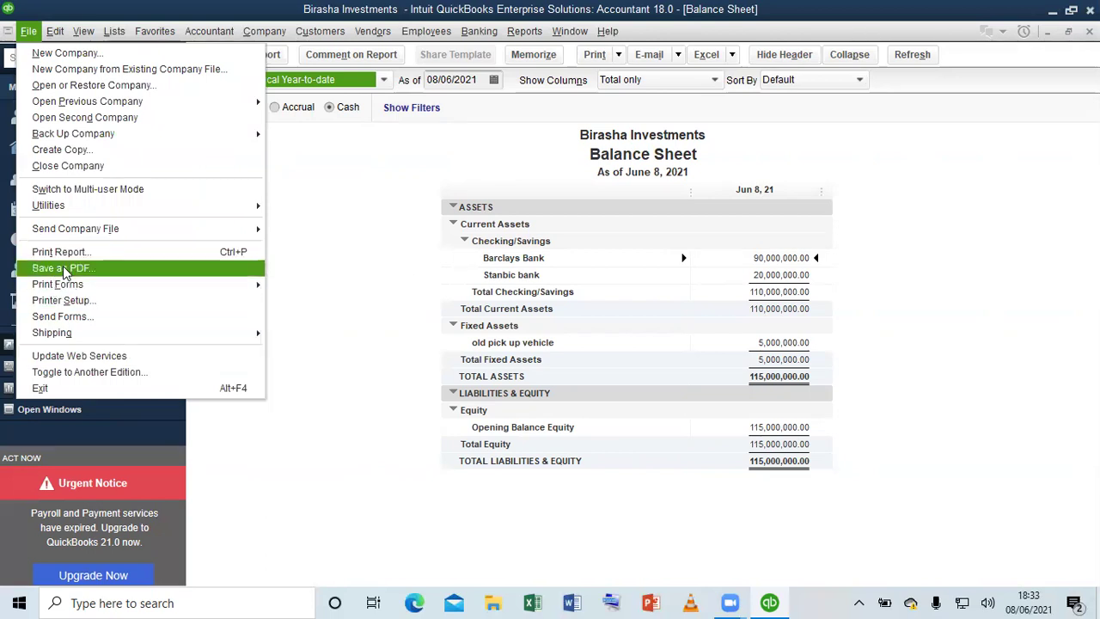
left_click(62, 267)
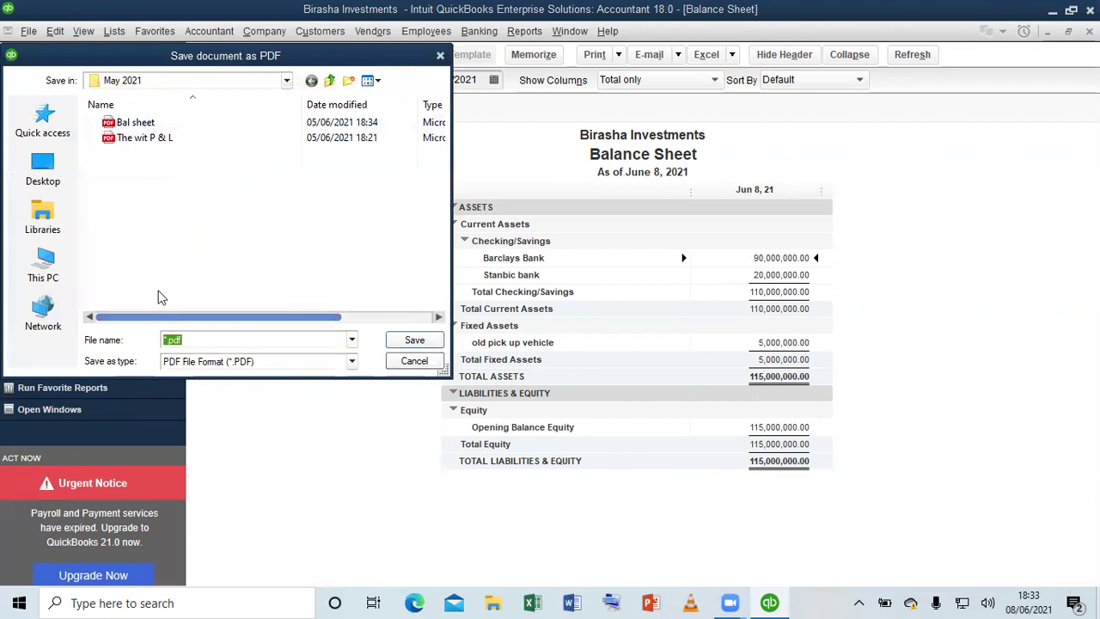
left_click(414, 360)
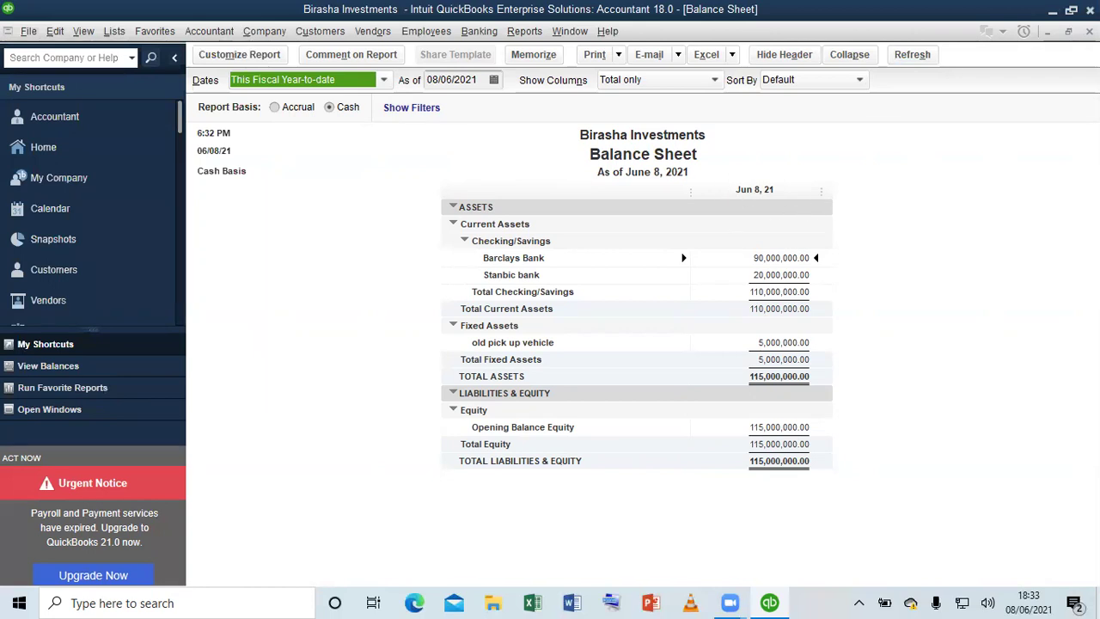
Close the balance sheet report and take a brief look at the Items & Services list
key("Escape")
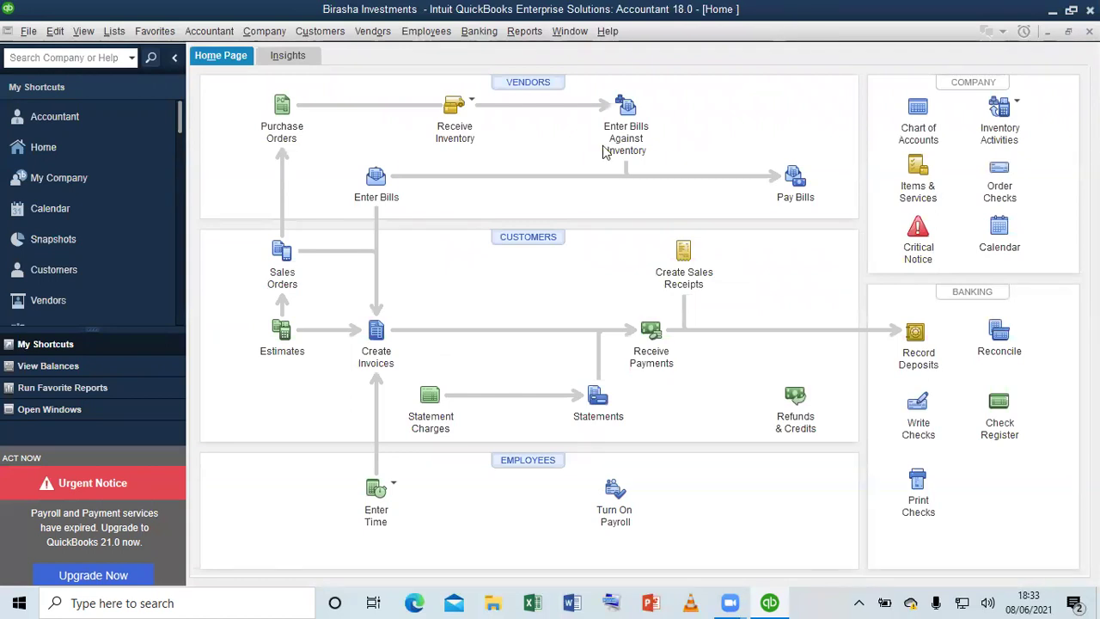
left_click(918, 171)
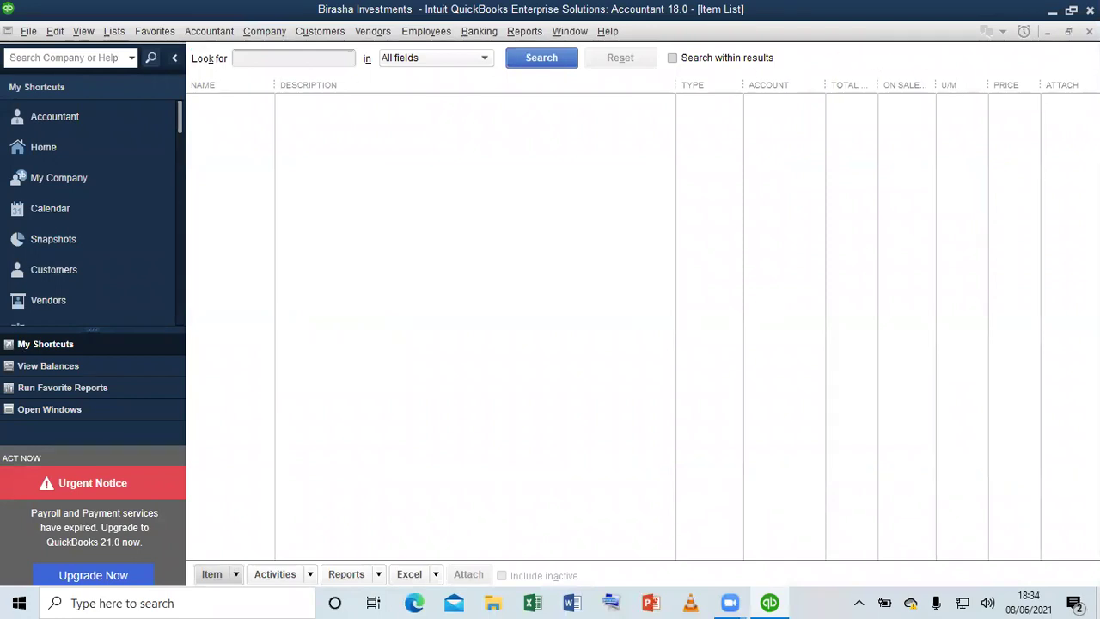
left_click(1088, 31)
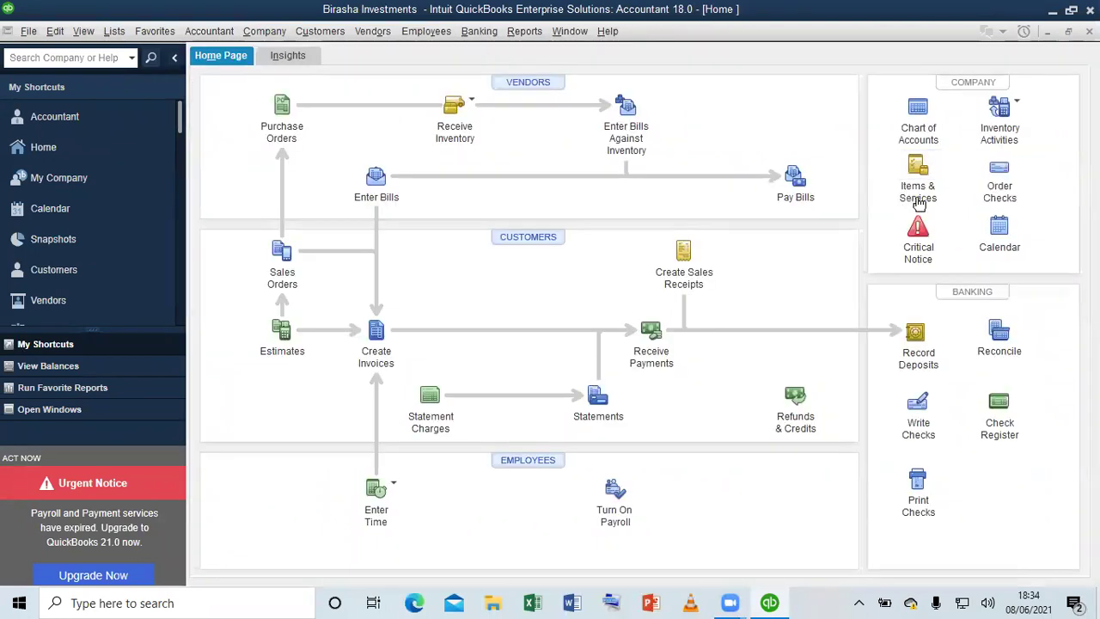
Start a new item from the Items & Services list and set its type to Inventory Part
left_click(918, 198)
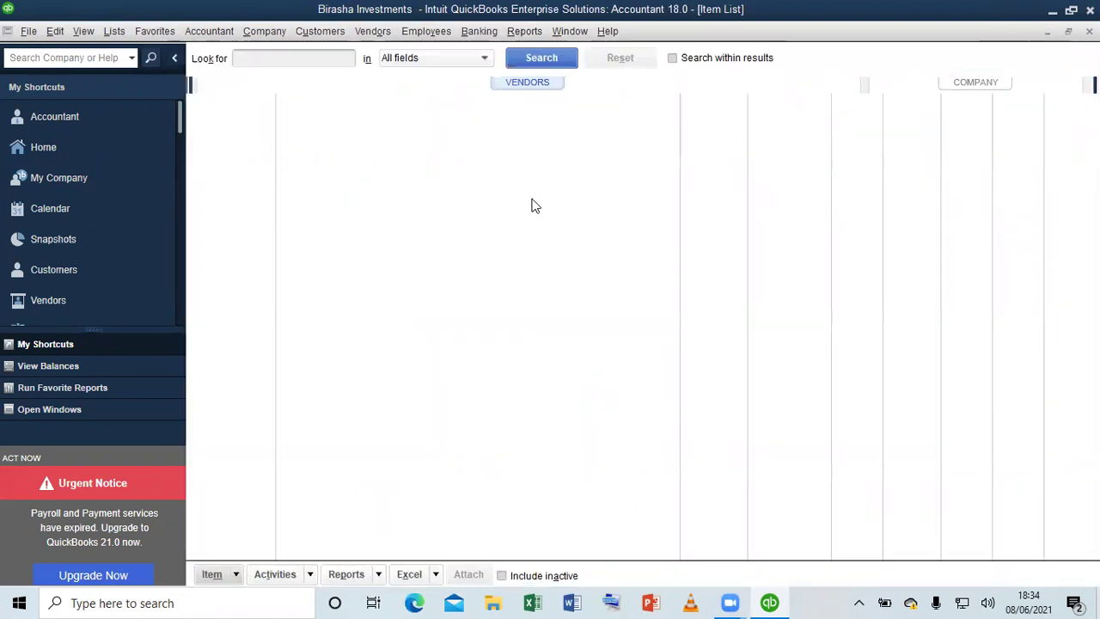
right_click(531, 204)
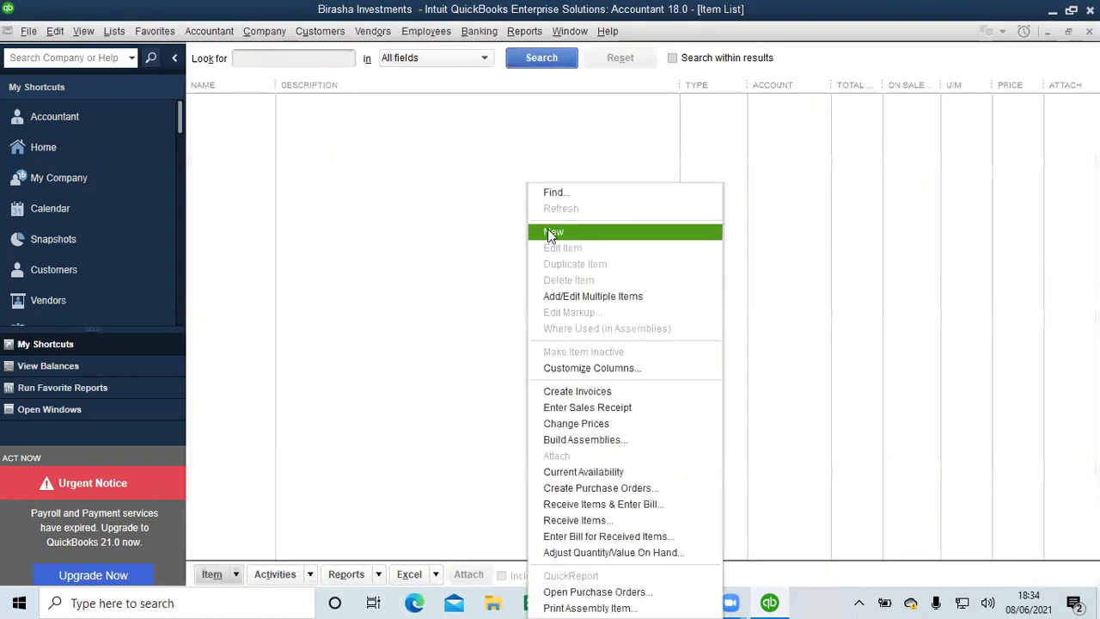
left_click(551, 233)
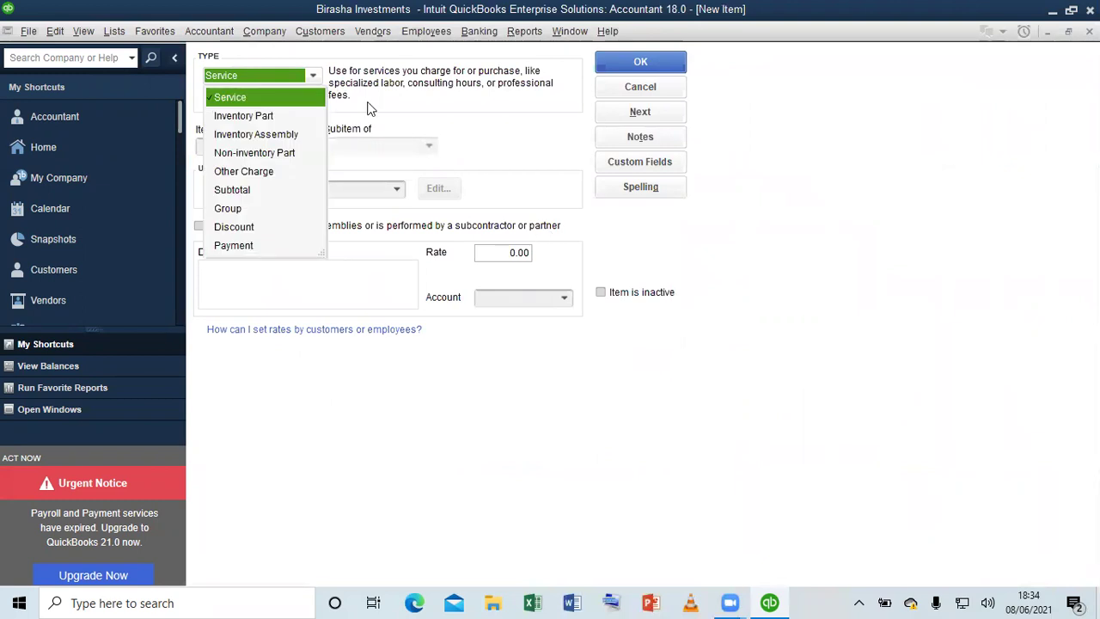
left_click(282, 74)
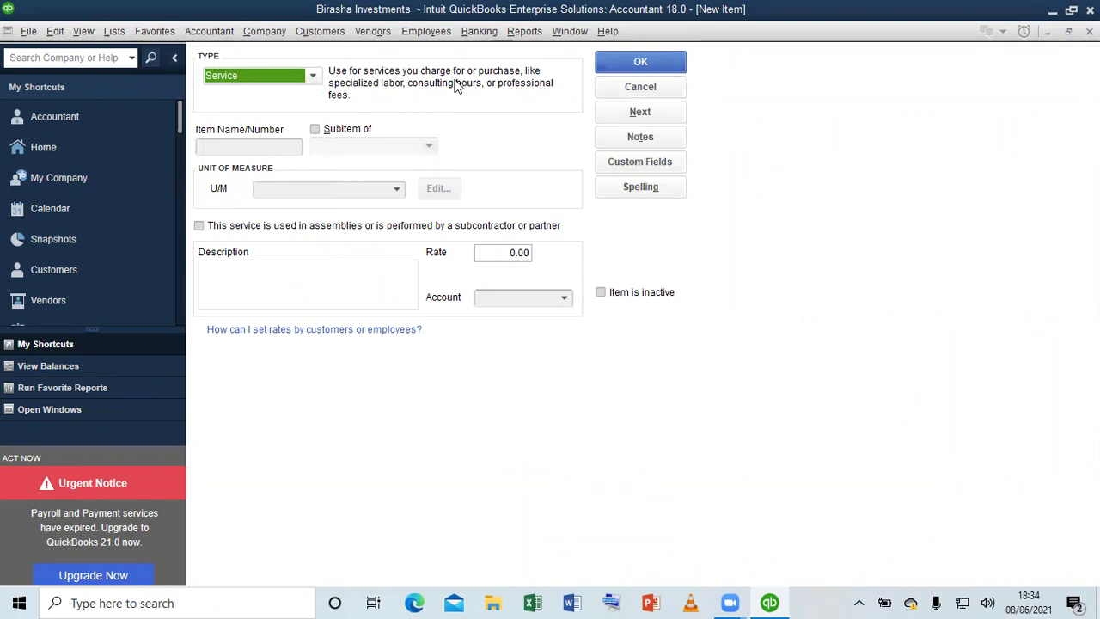
left_click(314, 78)
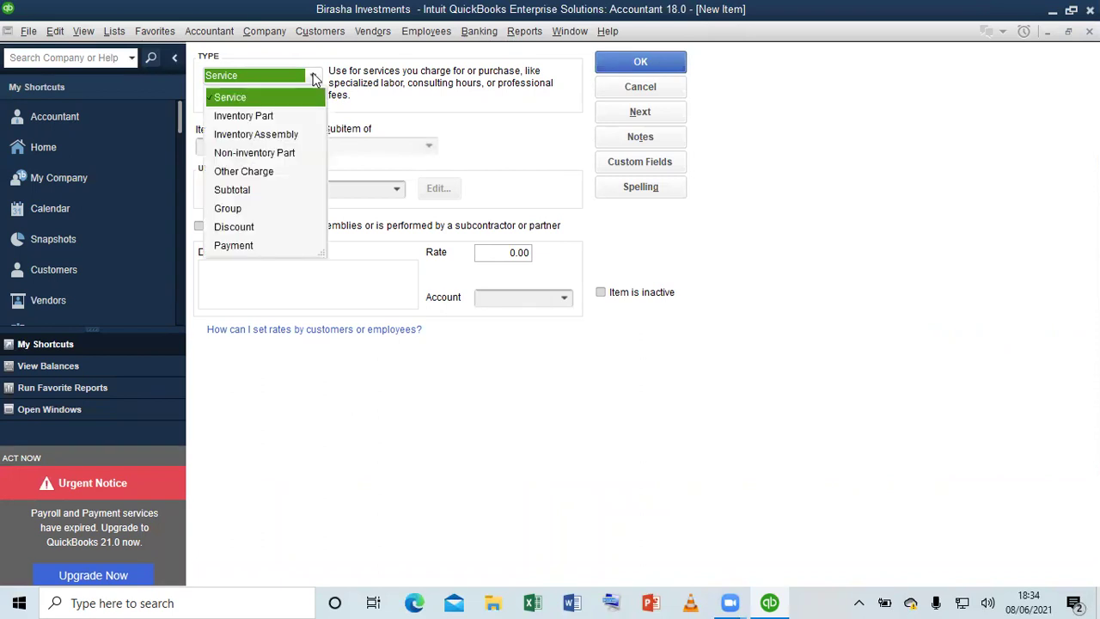
left_click(244, 116)
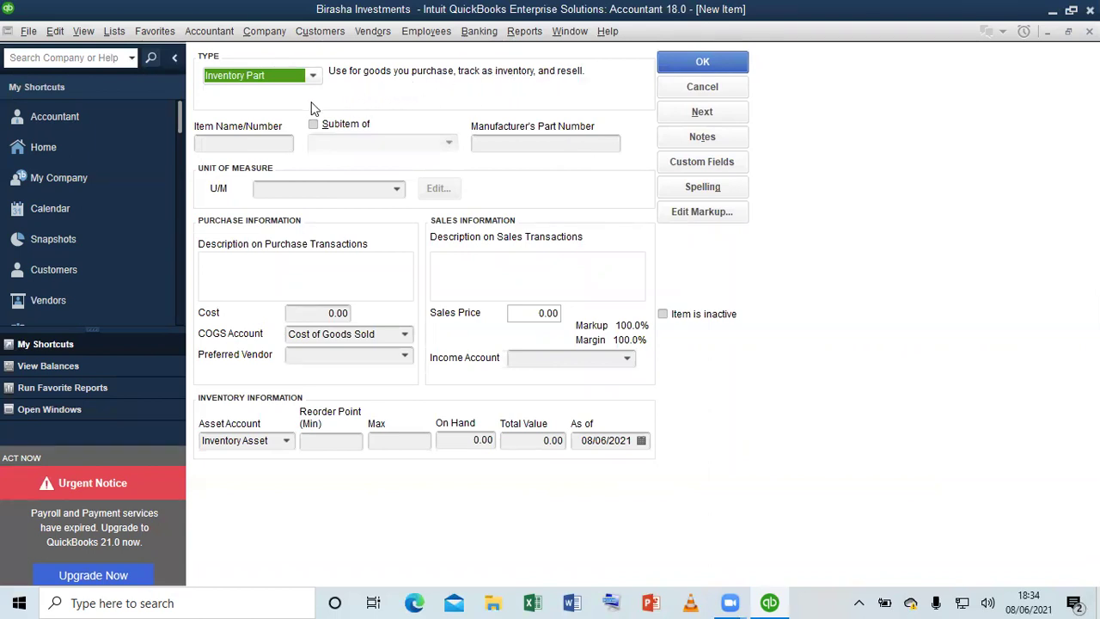
left_click(314, 77)
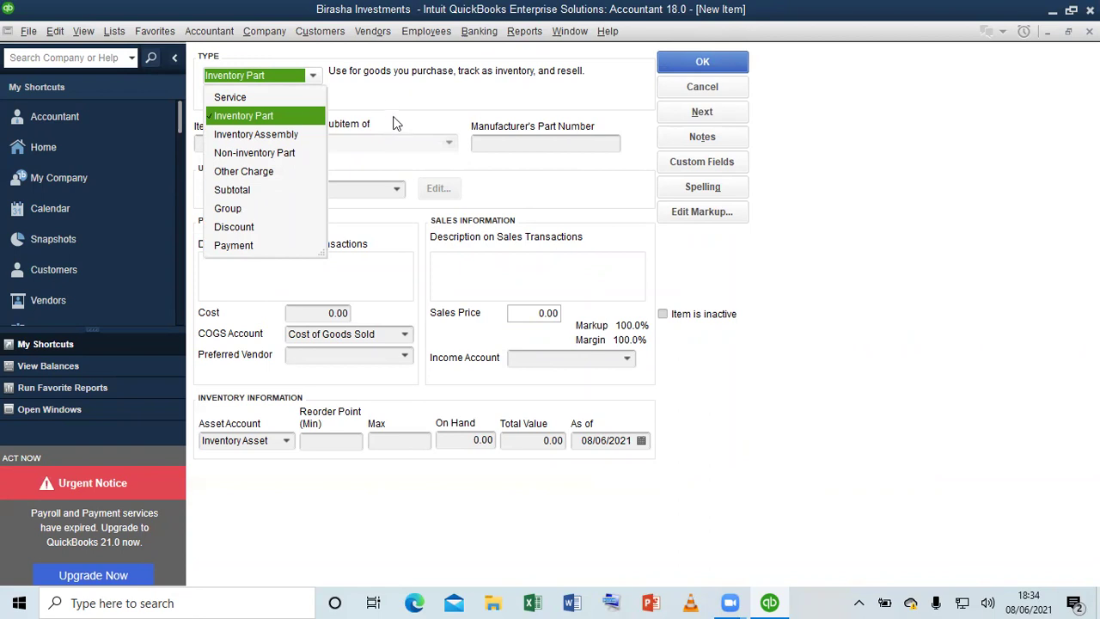
left_click(383, 87)
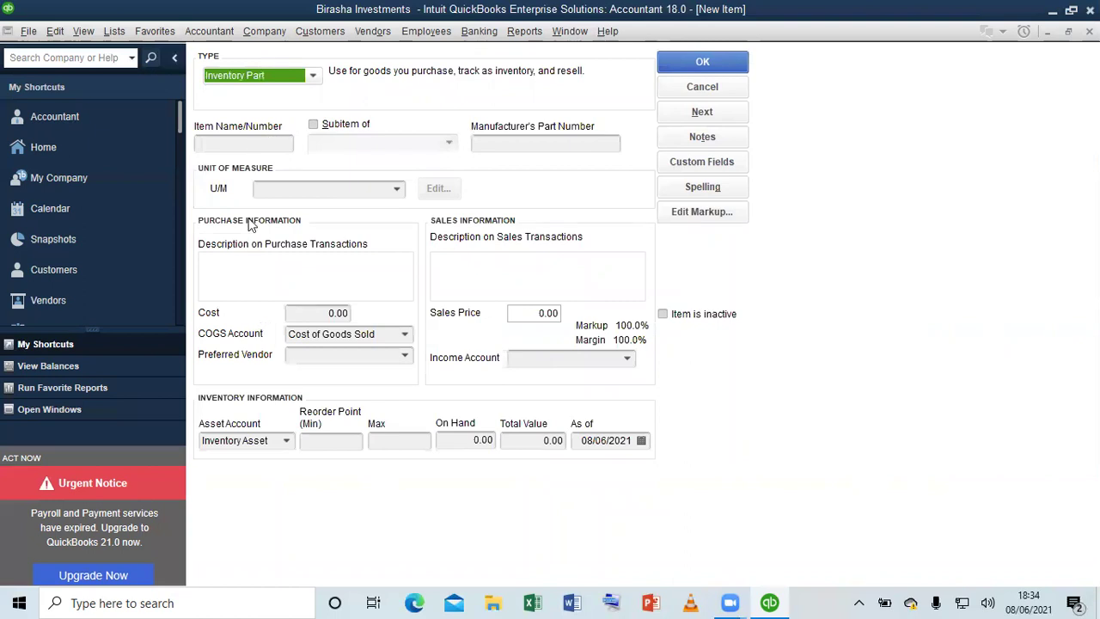
Name the inventory part Hard ware and enter Hard ware sales as its income account
left_click(230, 144)
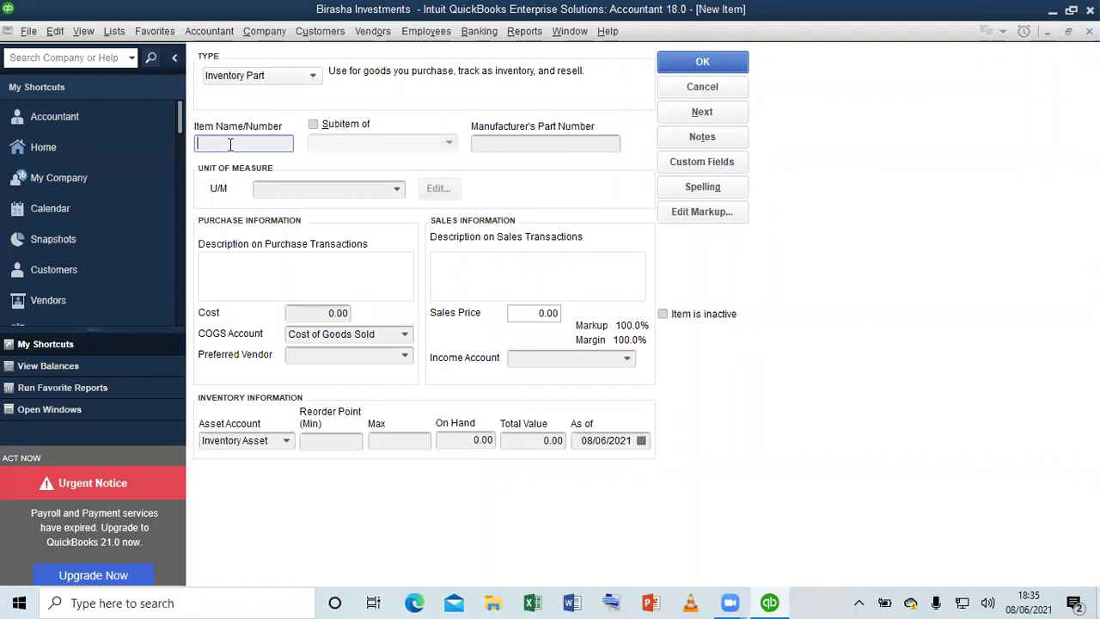
type("Hard waree")
left_click(559, 357)
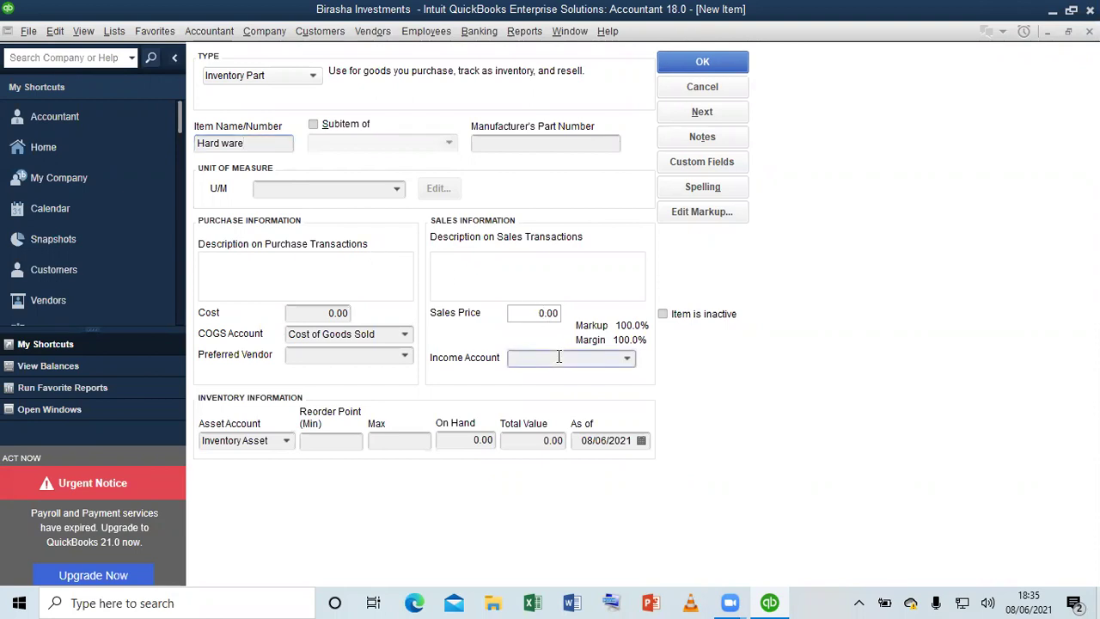
type("Hard ware sales")
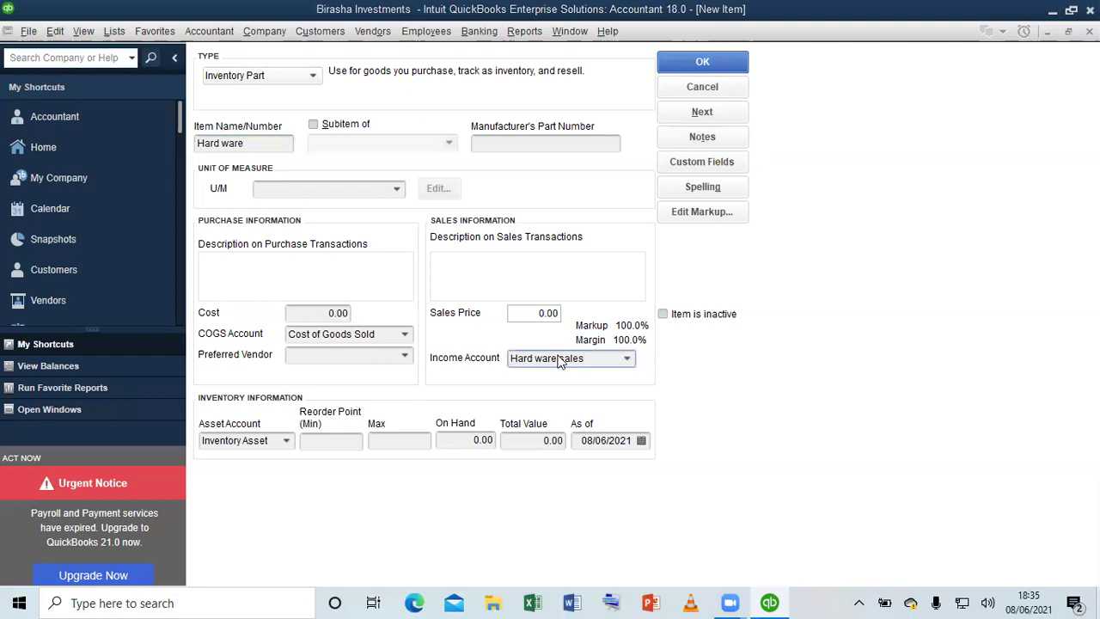
key("Tab")
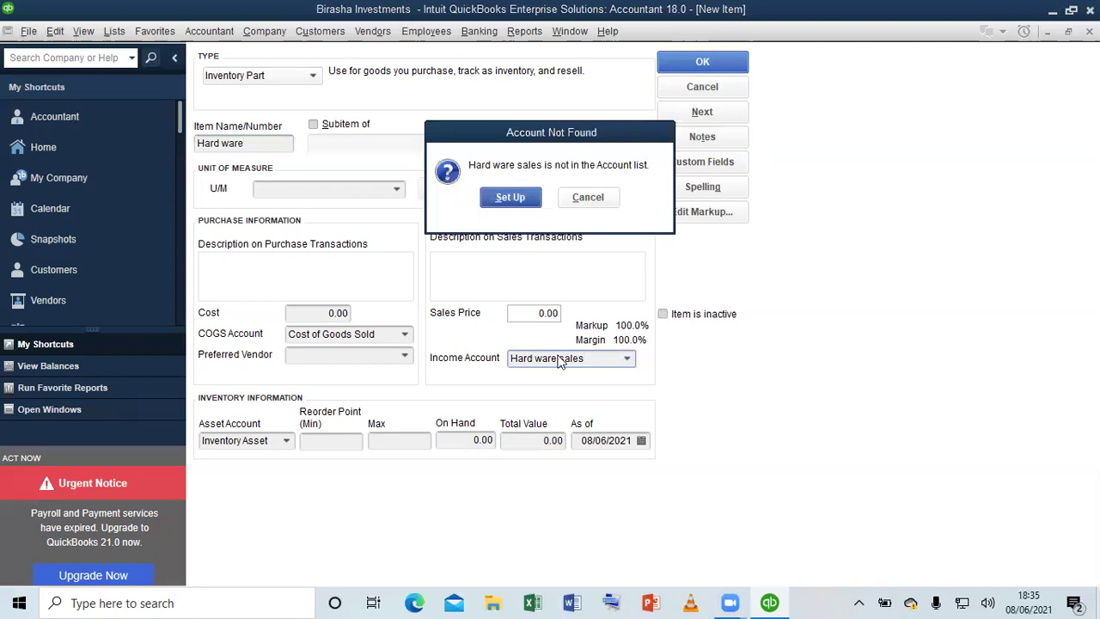
Set up Hard ware sales as an income subaccount of Sales, and save the Hard ware item, continuing to another new item
left_click(511, 194)
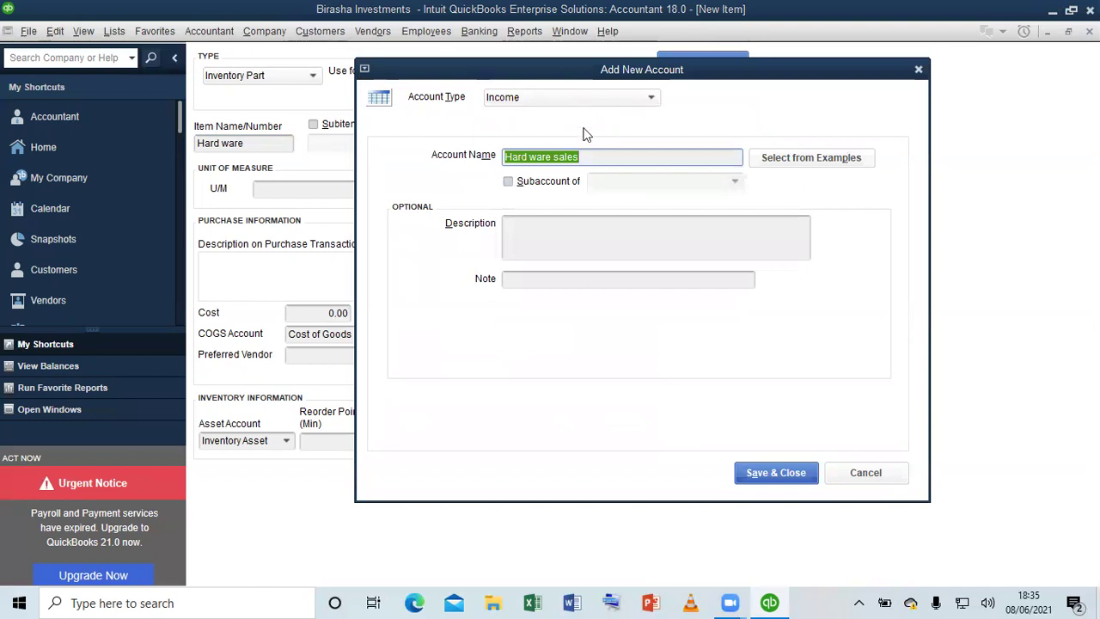
left_click(541, 182)
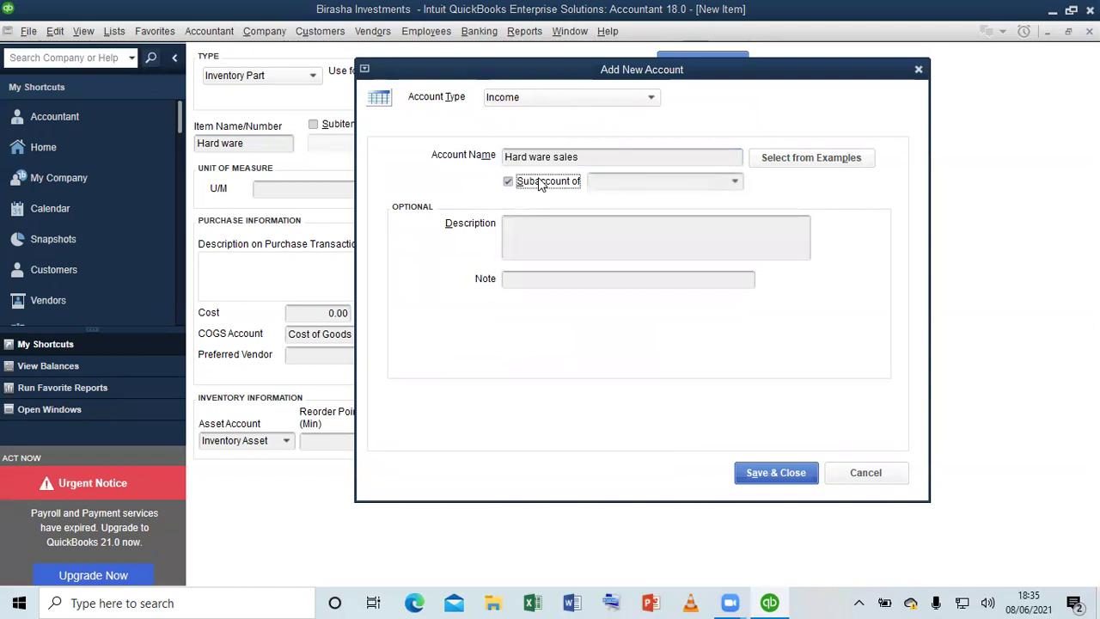
left_click(620, 181)
type("Sales")
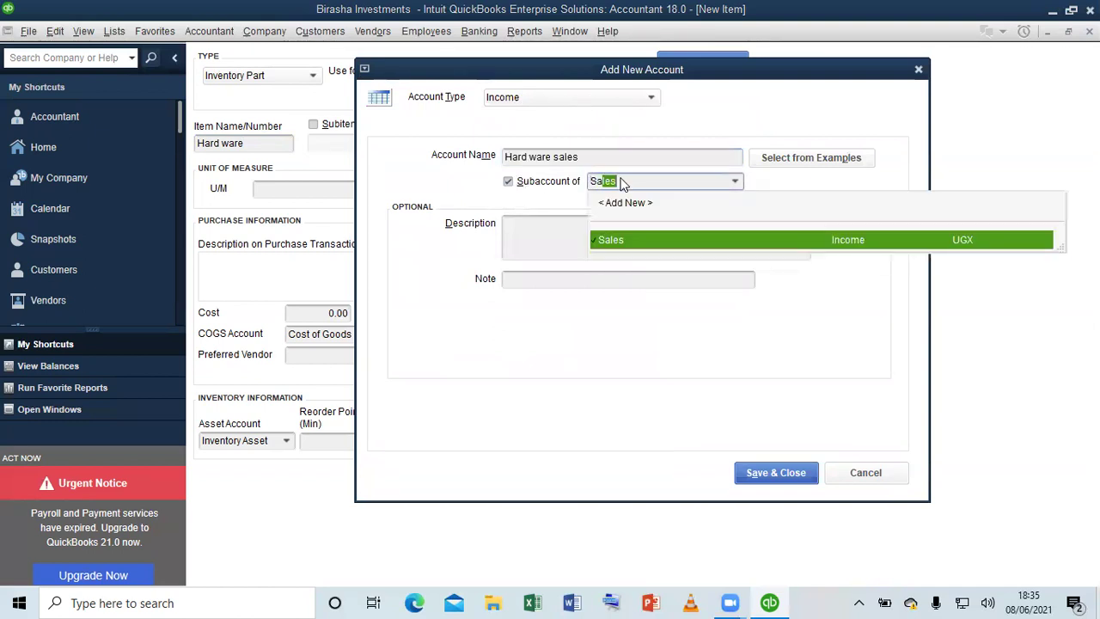
left_click(623, 239)
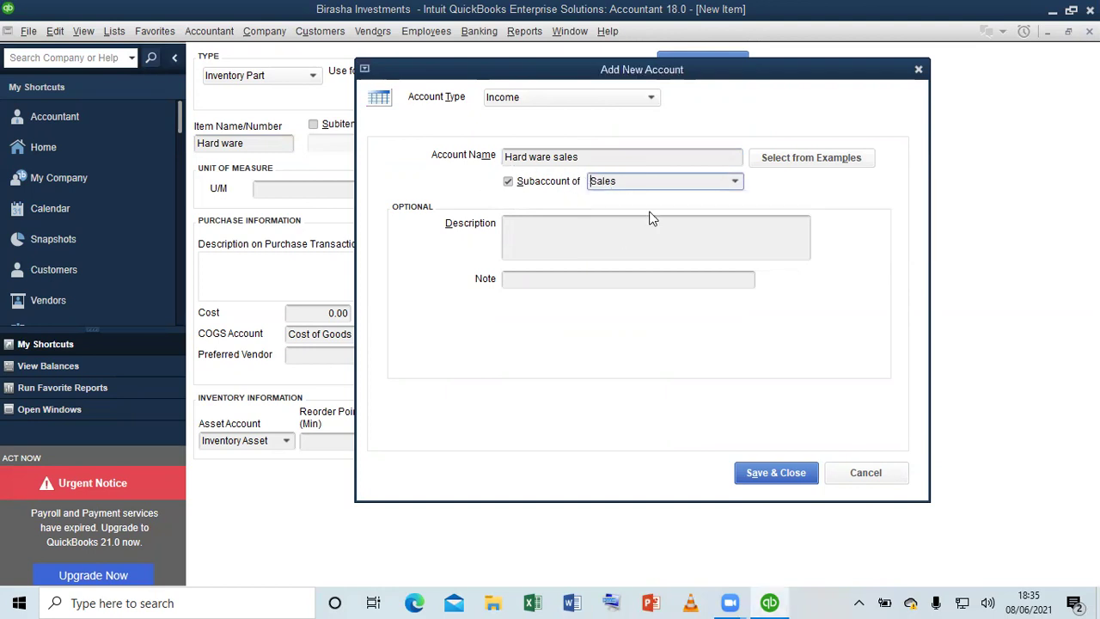
left_click(757, 472)
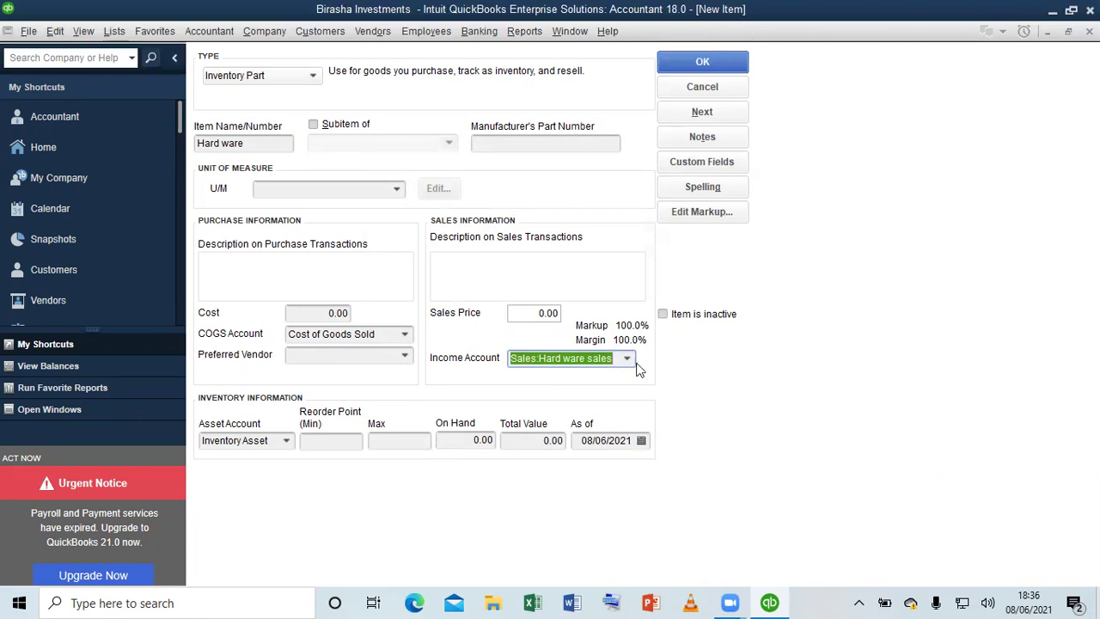
left_click(670, 114)
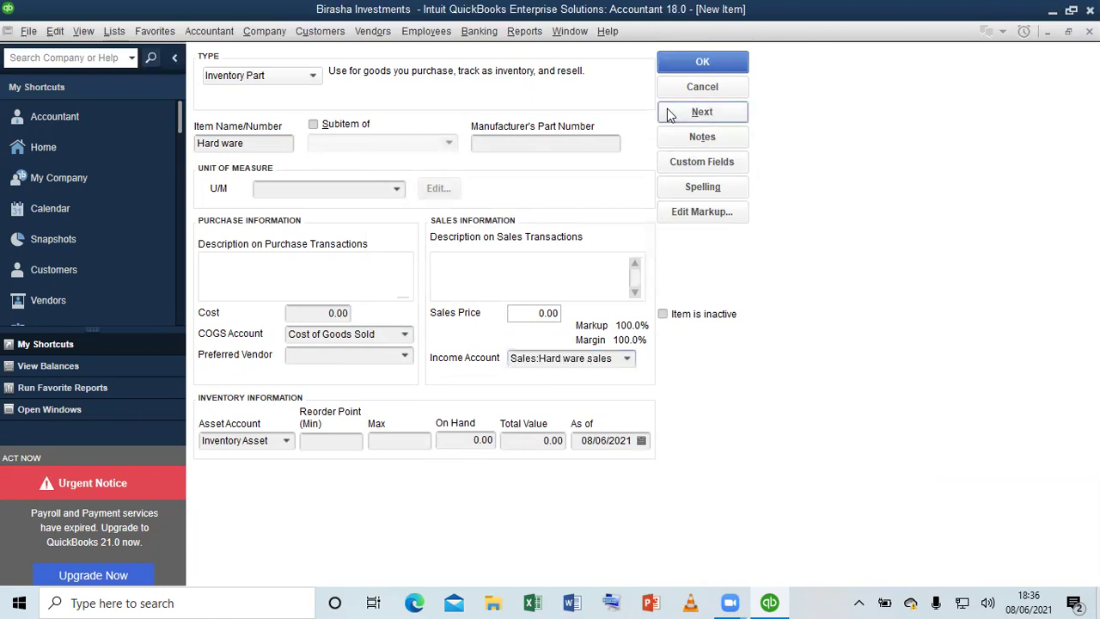
Name the new inventory part Roofing nails and add the weight unit Kilogram (kg) as its unit of measure
left_click(239, 142)
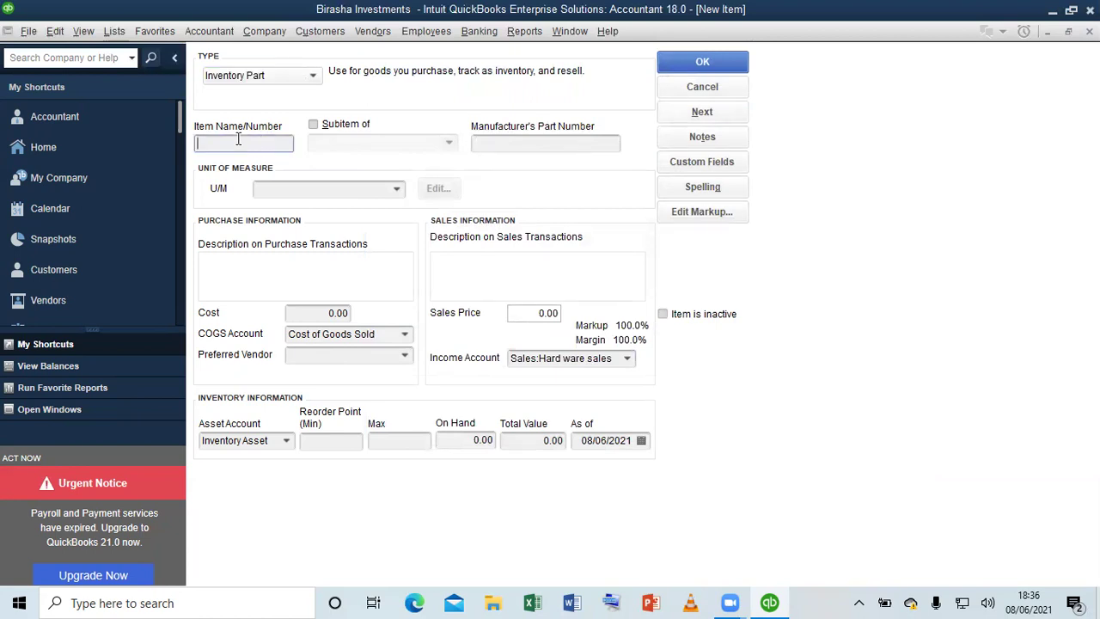
type("Roofing nails")
left_click(301, 186)
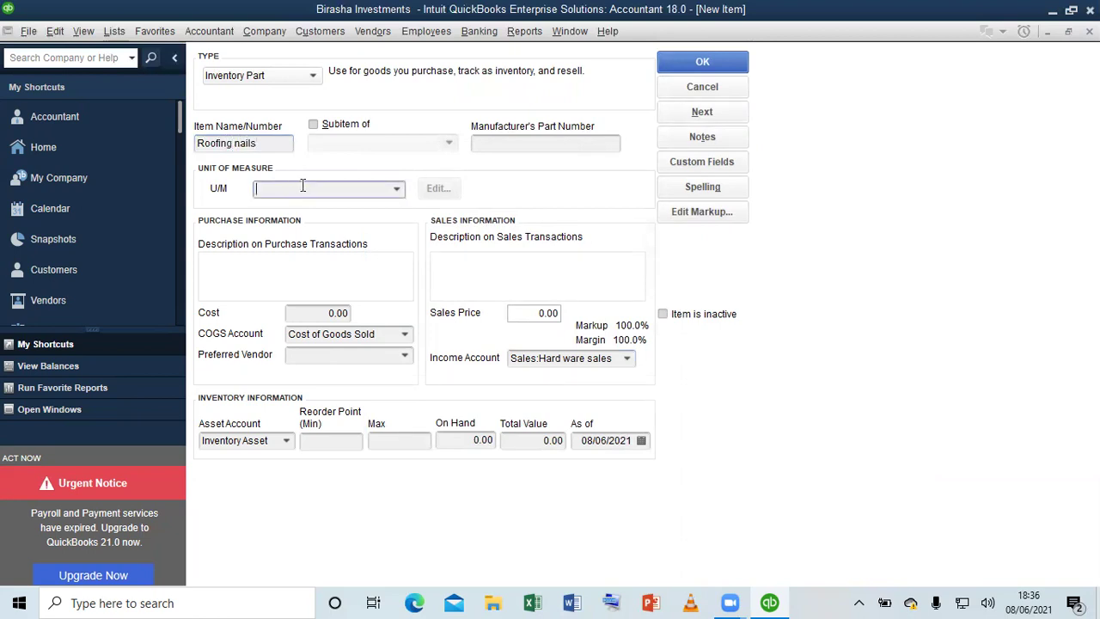
left_click(397, 189)
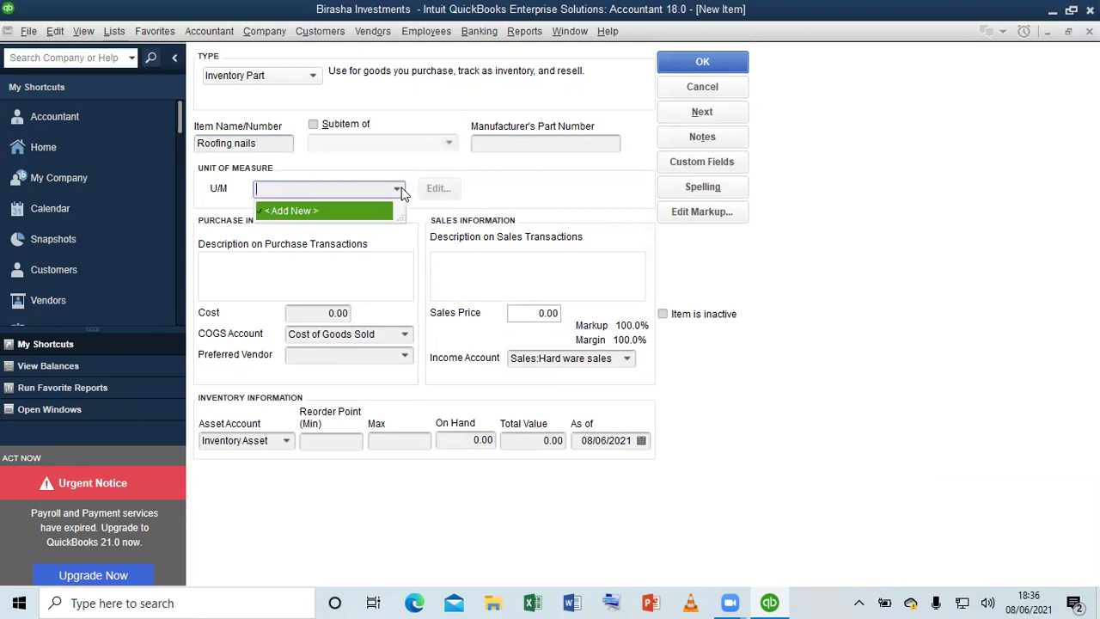
left_click(363, 211)
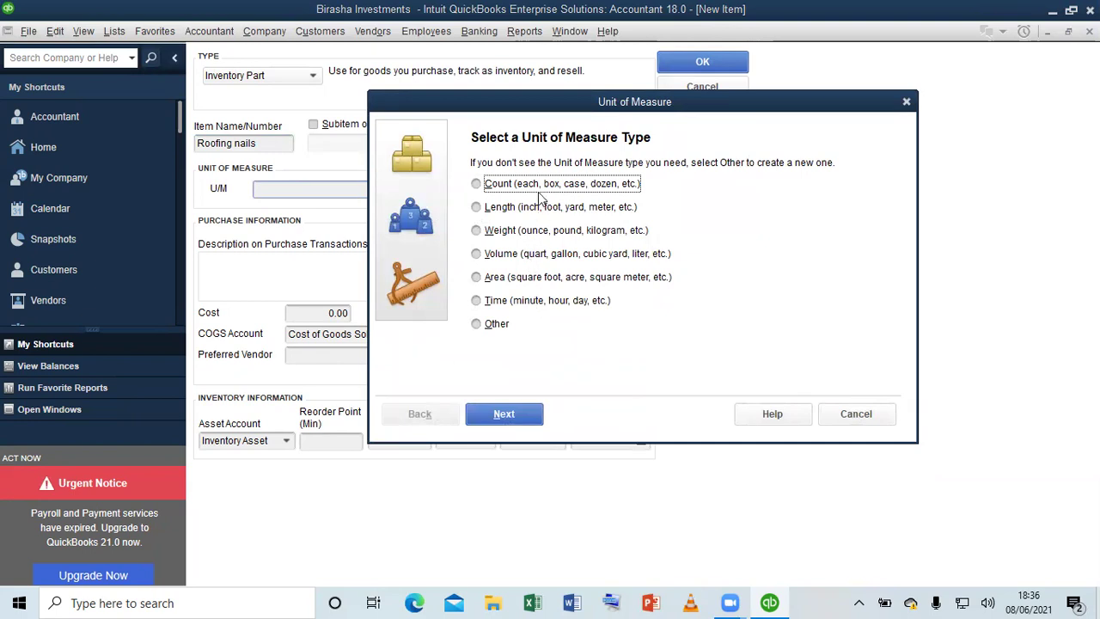
left_click(513, 233)
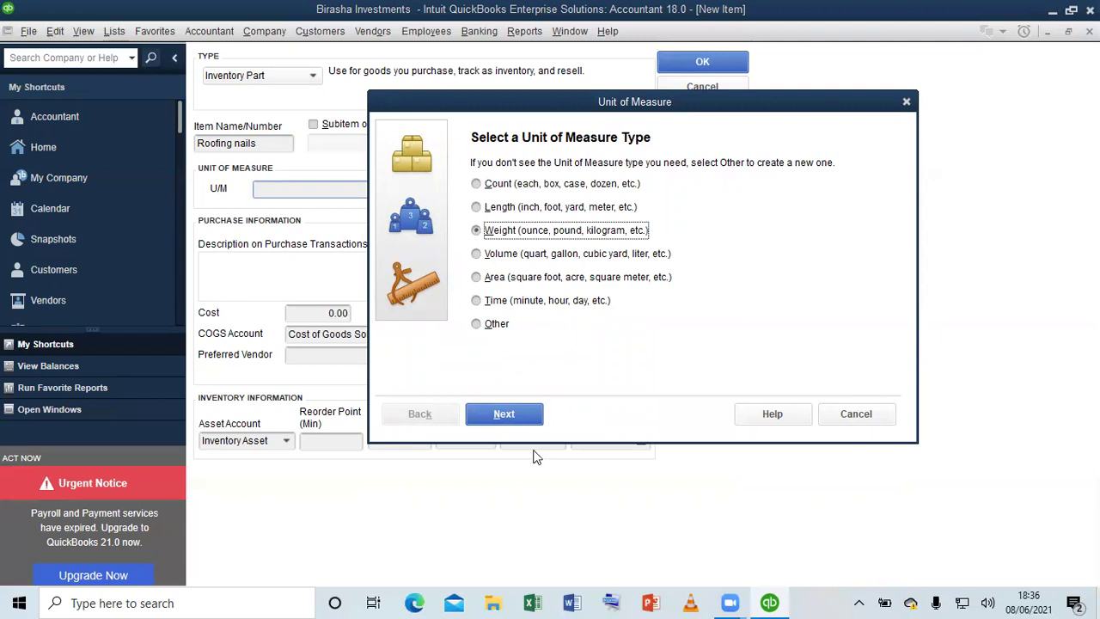
left_click(516, 414)
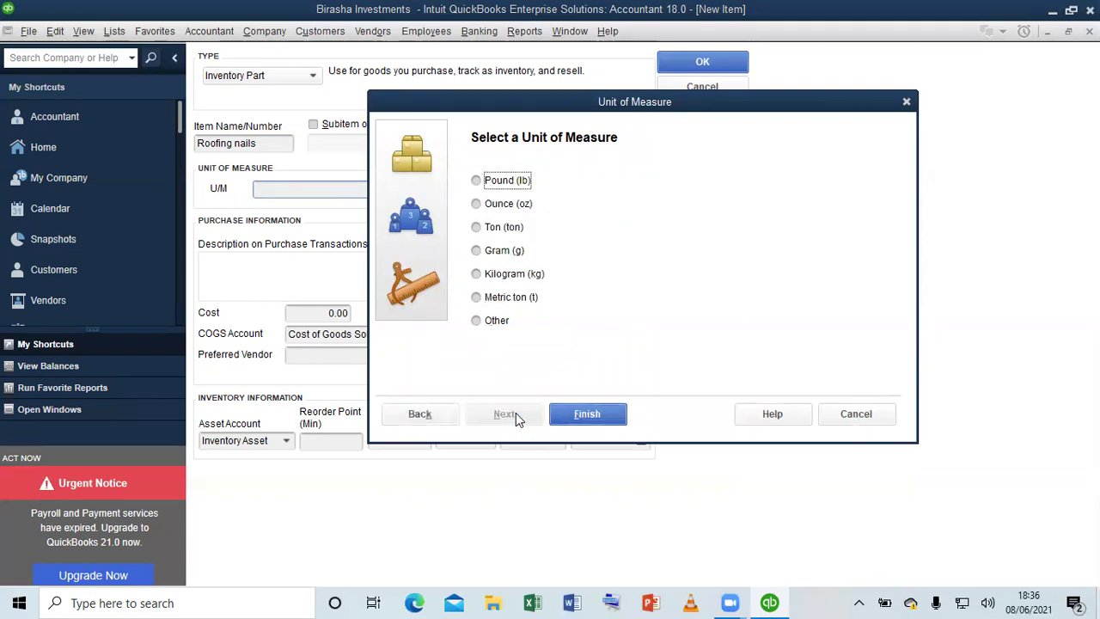
left_click(514, 273)
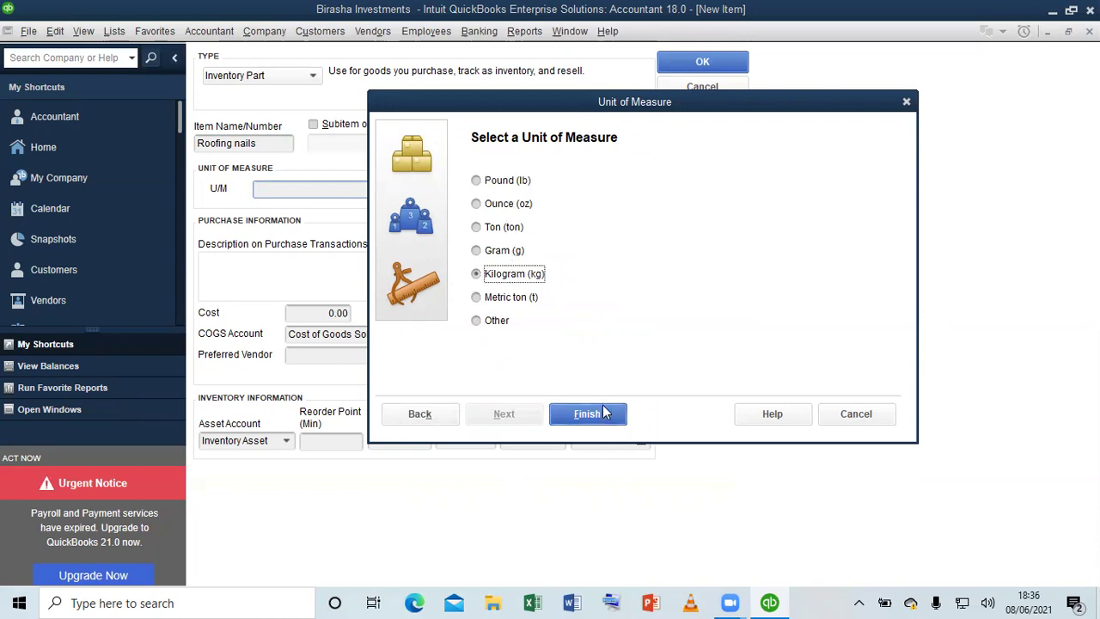
left_click(587, 414)
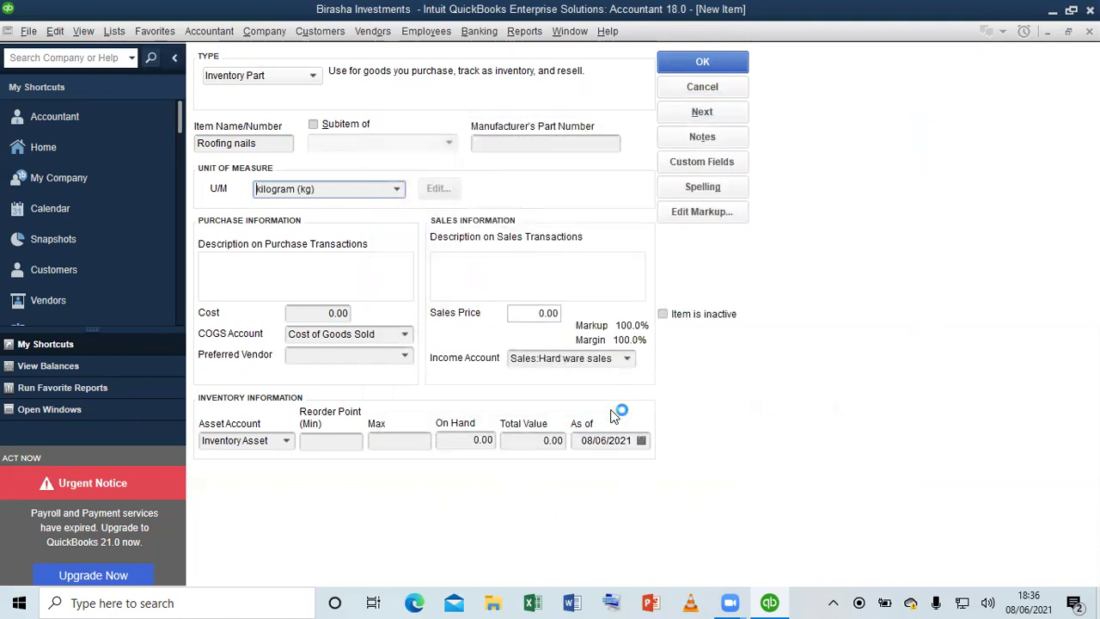
Set the Roofing nails cost to 4,000, the sales price to 8,000 and the quantity on hand to 1,000
left_click(324, 314)
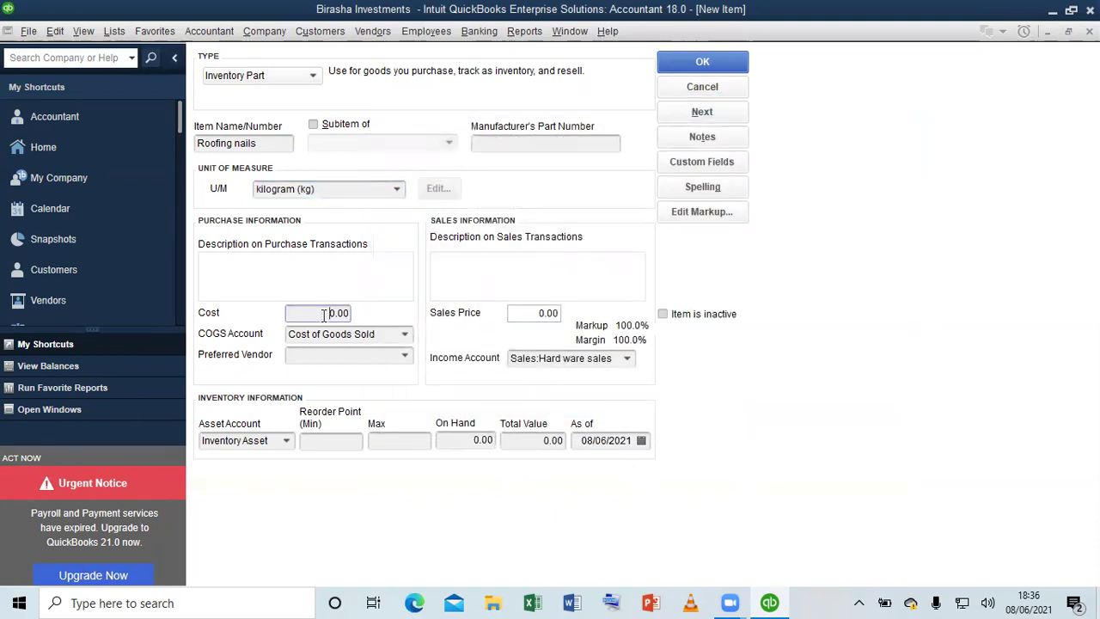
type("400")
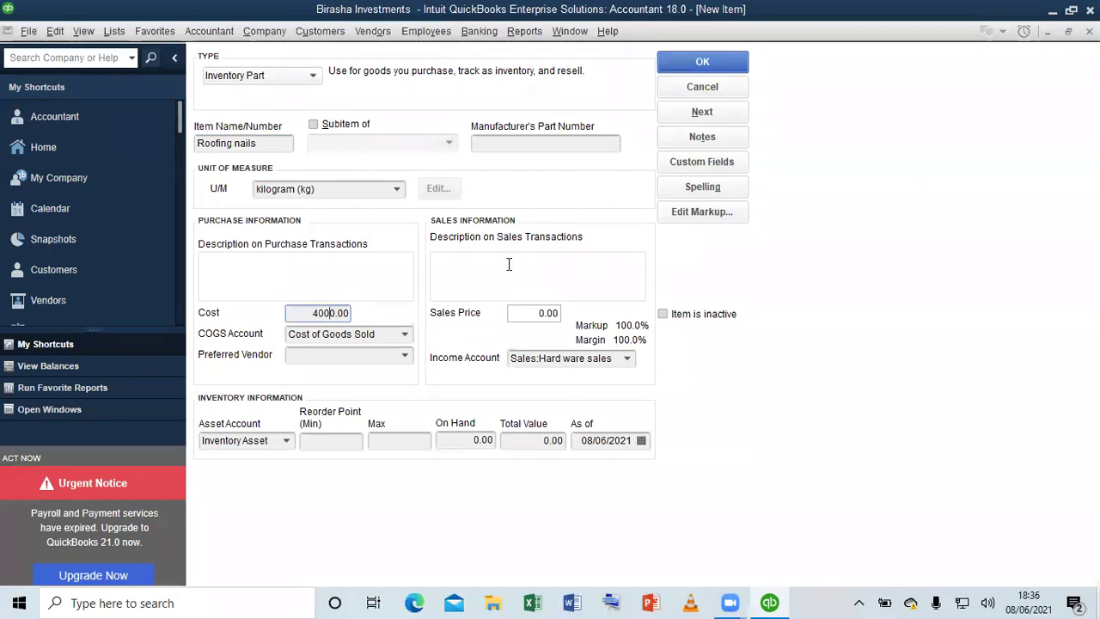
left_click(534, 311)
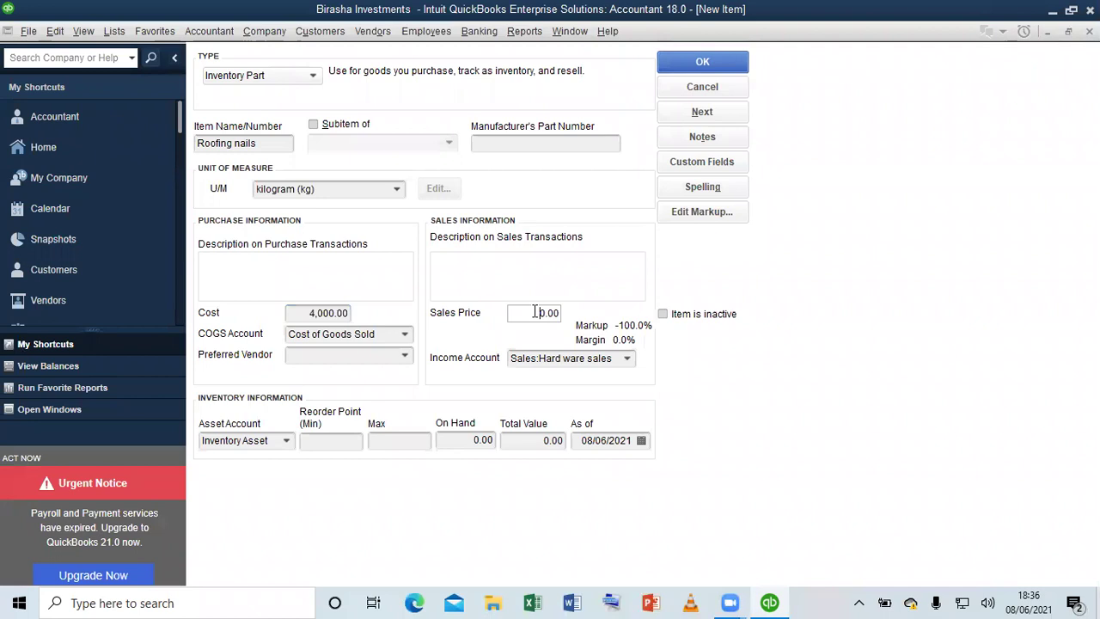
type("800")
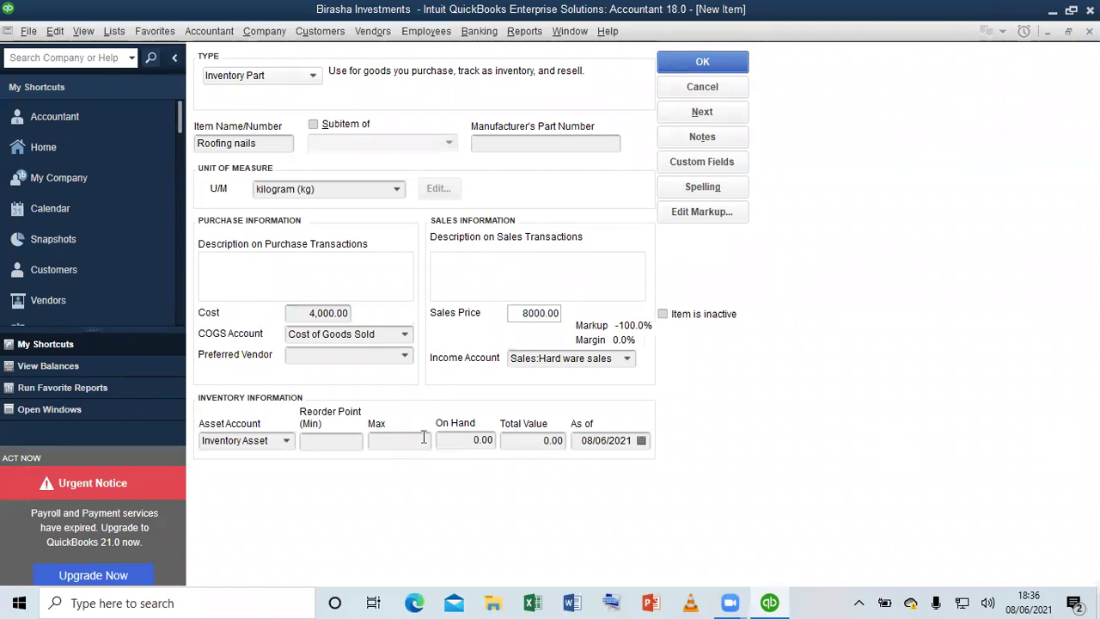
left_click(465, 440)
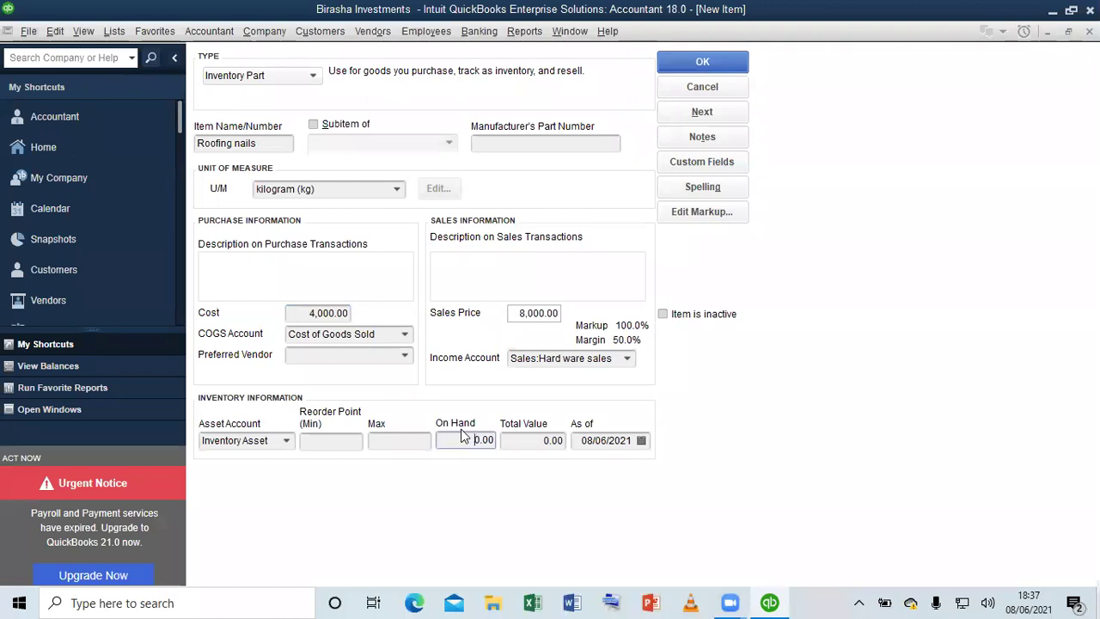
type("100")
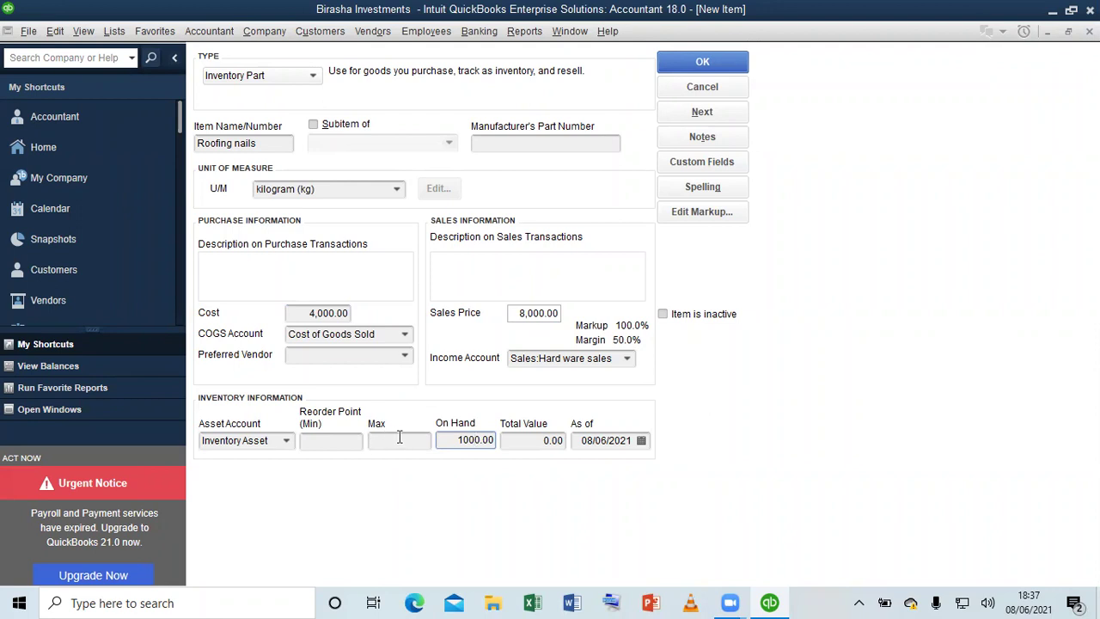
Select Hard ware sales, under Sales, as the income account for Roofing nails
left_click(340, 441)
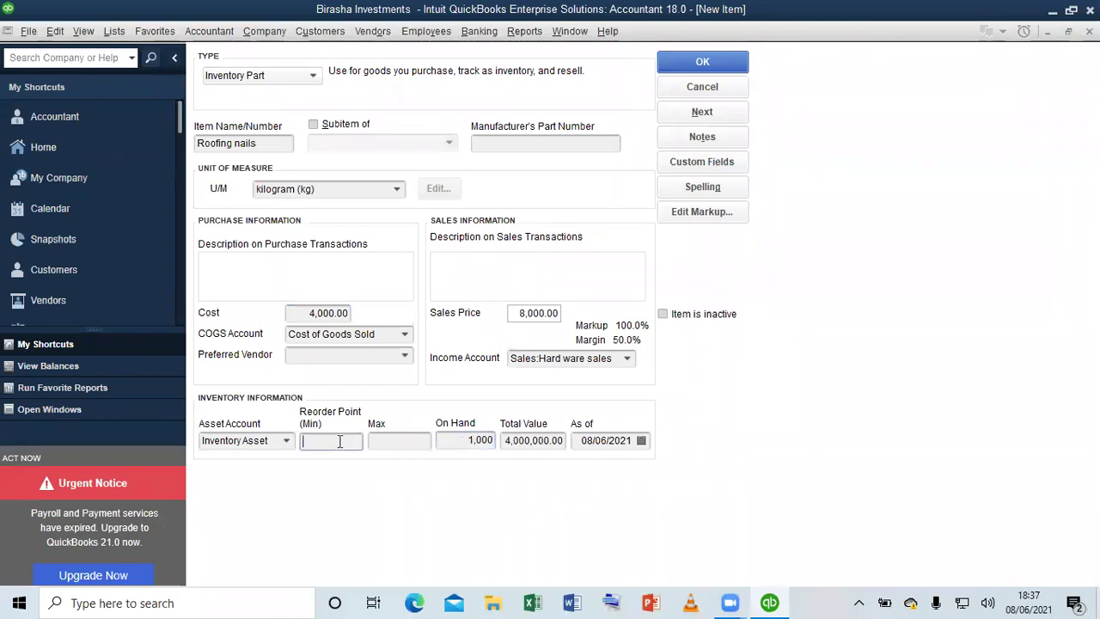
left_click(397, 444)
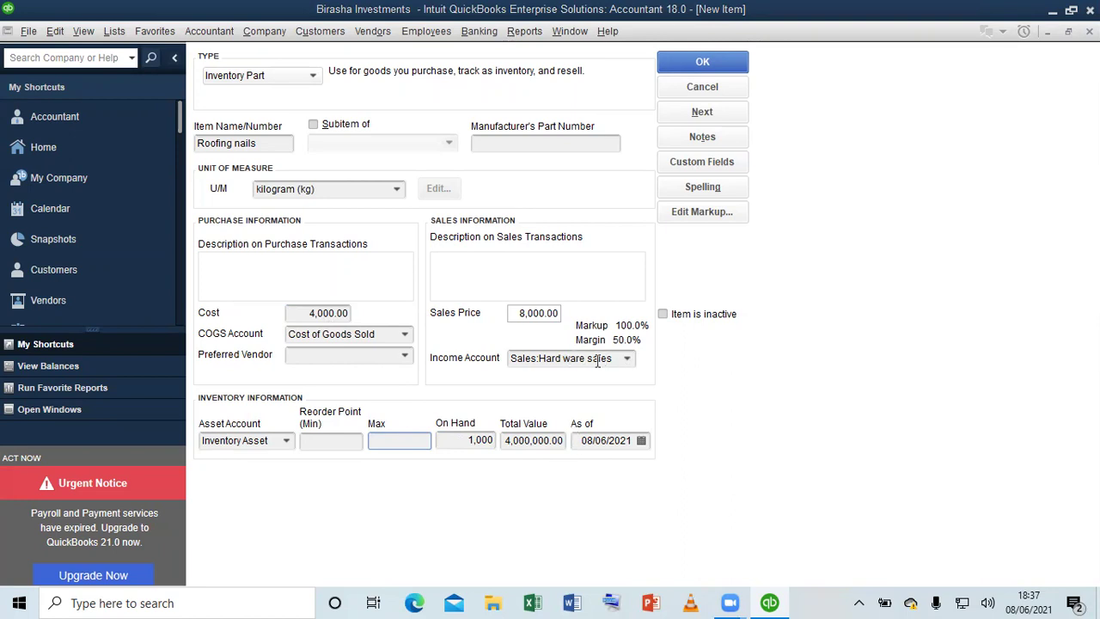
left_click(627, 360)
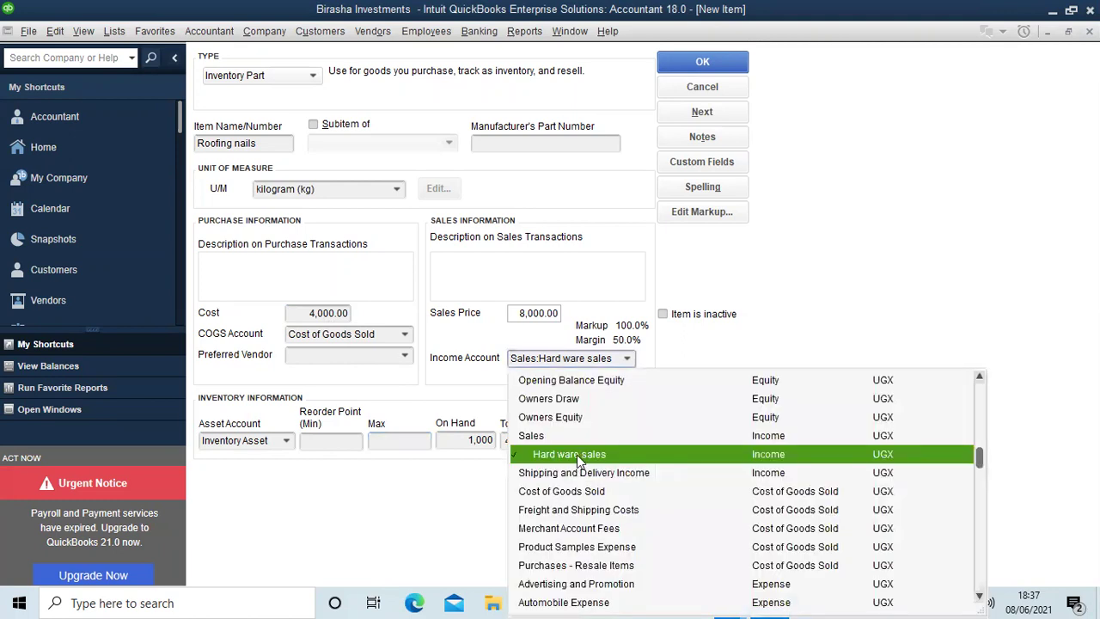
left_click(578, 453)
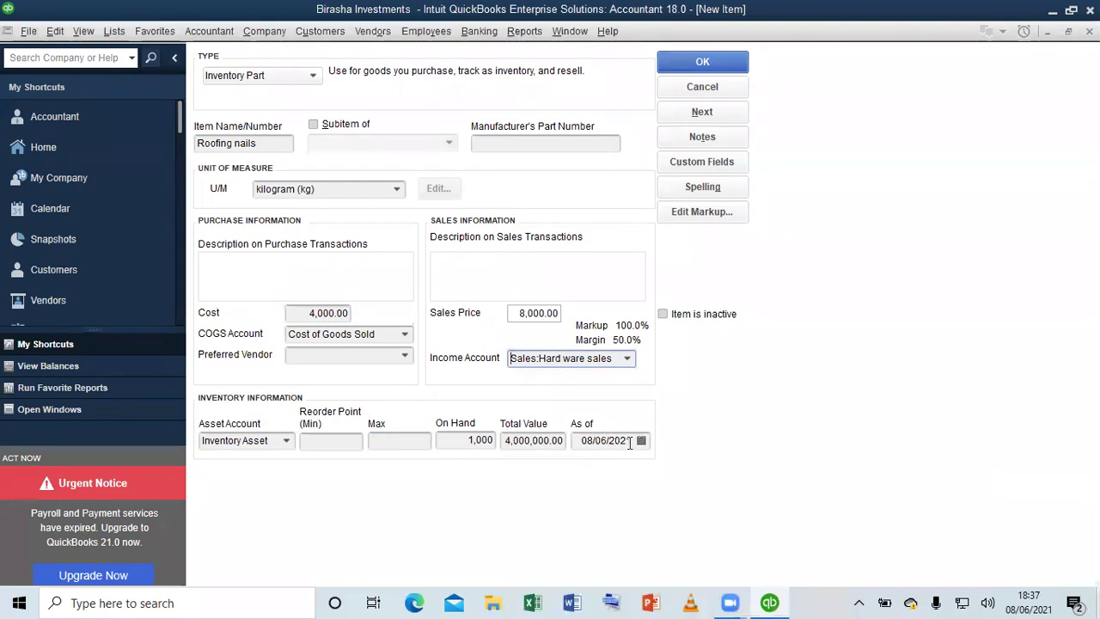
Set the Roofing nails as-of date to 31/12/2020 and save the item, accepting the past date and continuing to another new item
left_click(642, 440)
left_click(593, 457)
left_click(593, 456)
left_click(592, 457)
left_click(592, 456)
left_click(592, 456)
left_click(592, 456)
left_click(592, 456)
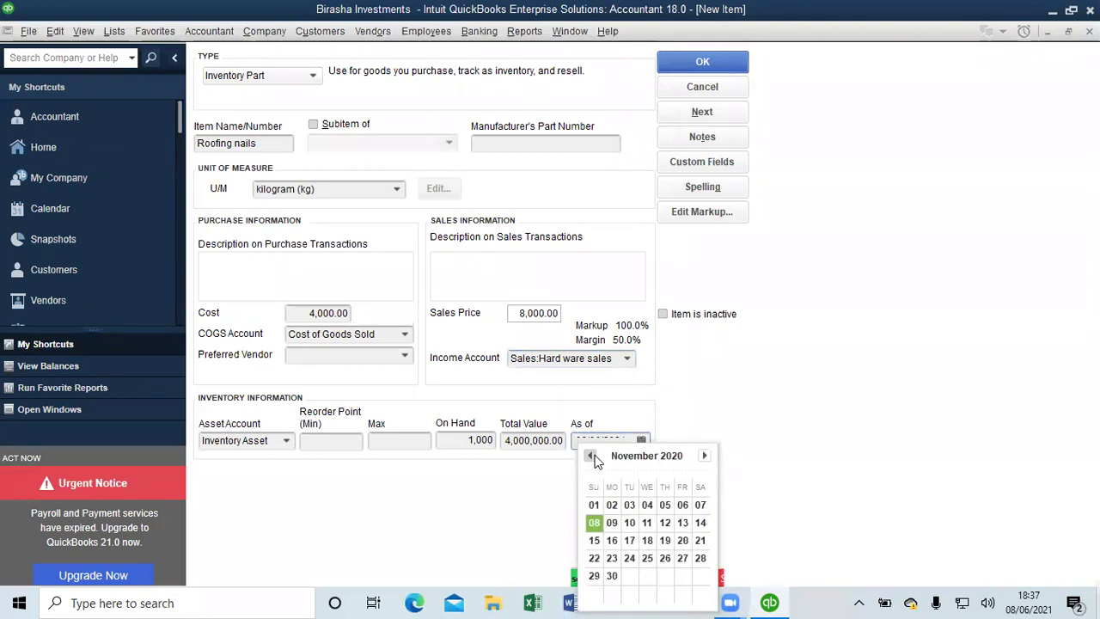
left_click(704, 455)
left_click(666, 577)
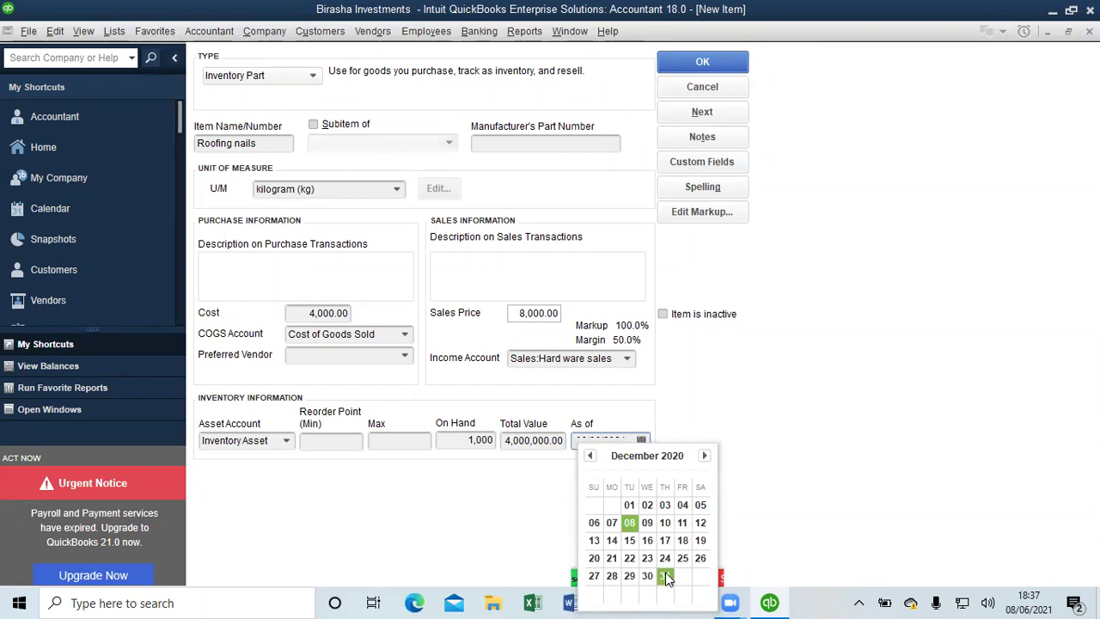
left_click(595, 7)
left_click(684, 113)
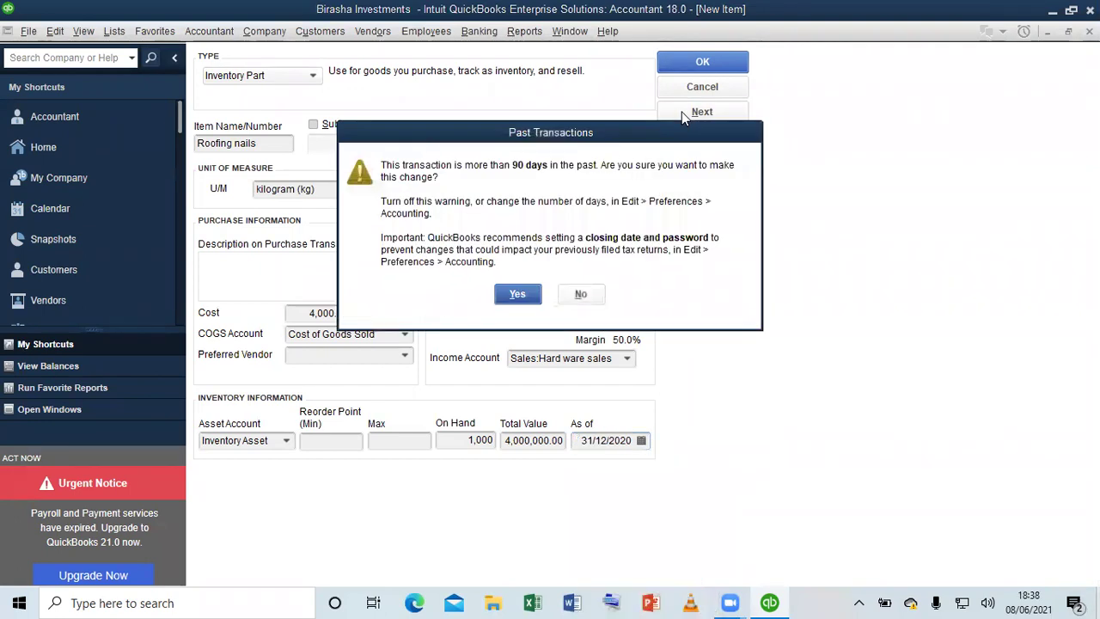
left_click(521, 294)
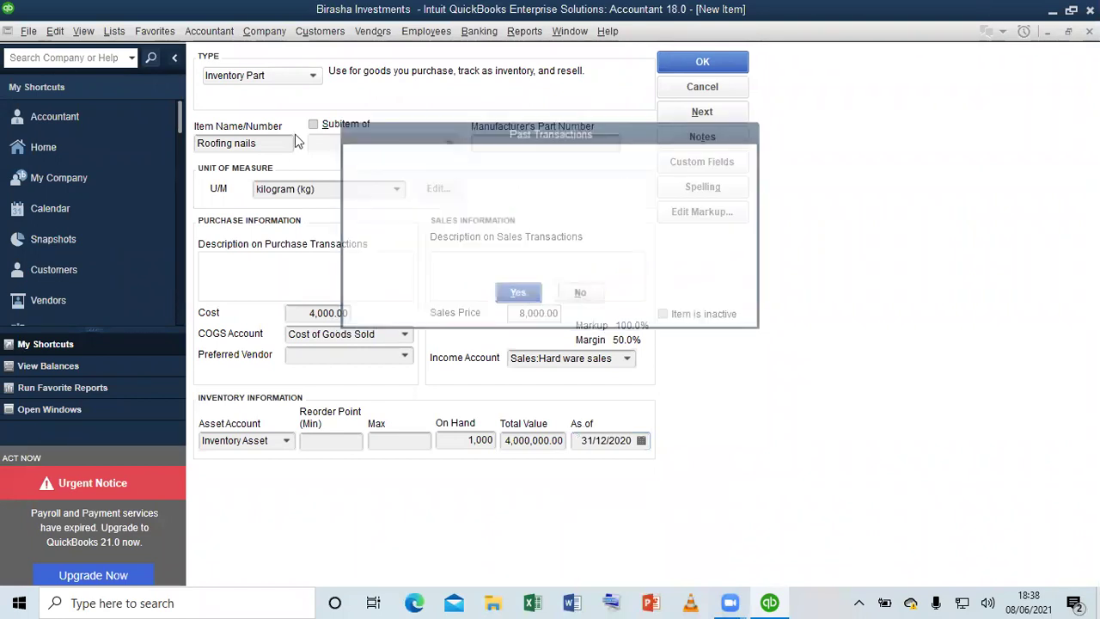
Name the new inventory part Ironsheets and add the count unit Each (ea) as its unit of measure
left_click(250, 142)
type("Ironsheets")
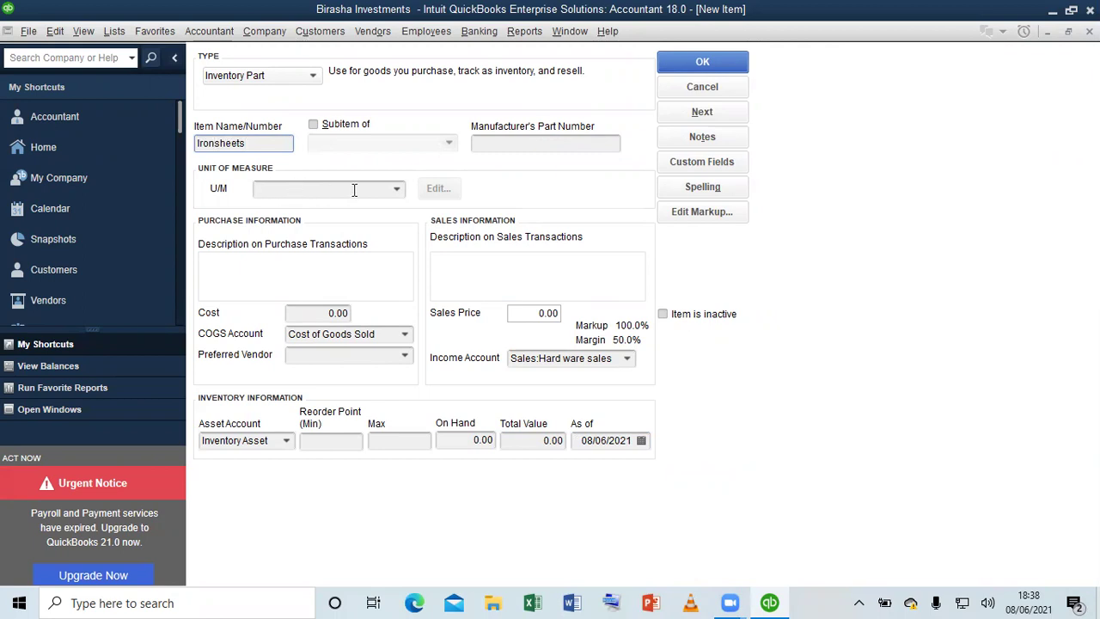
left_click(396, 192)
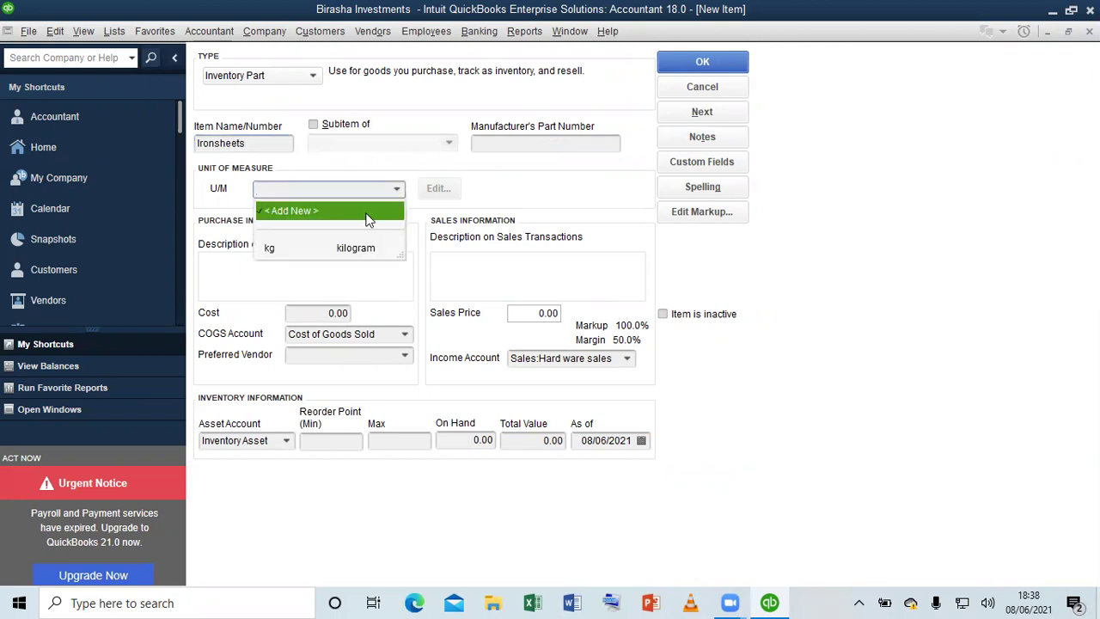
left_click(371, 217)
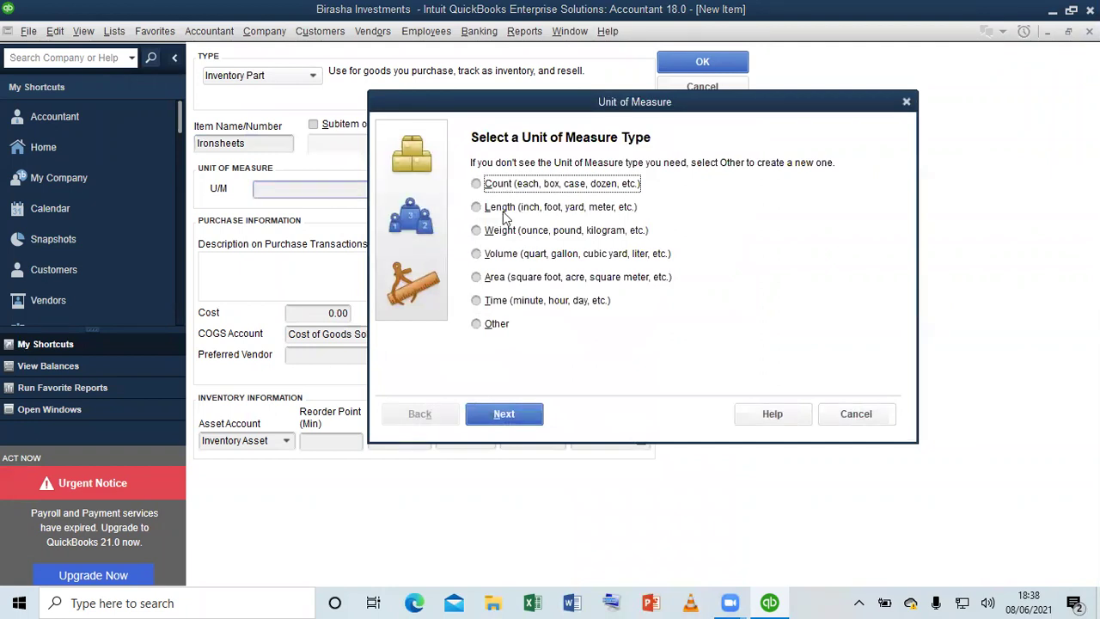
left_click(494, 185)
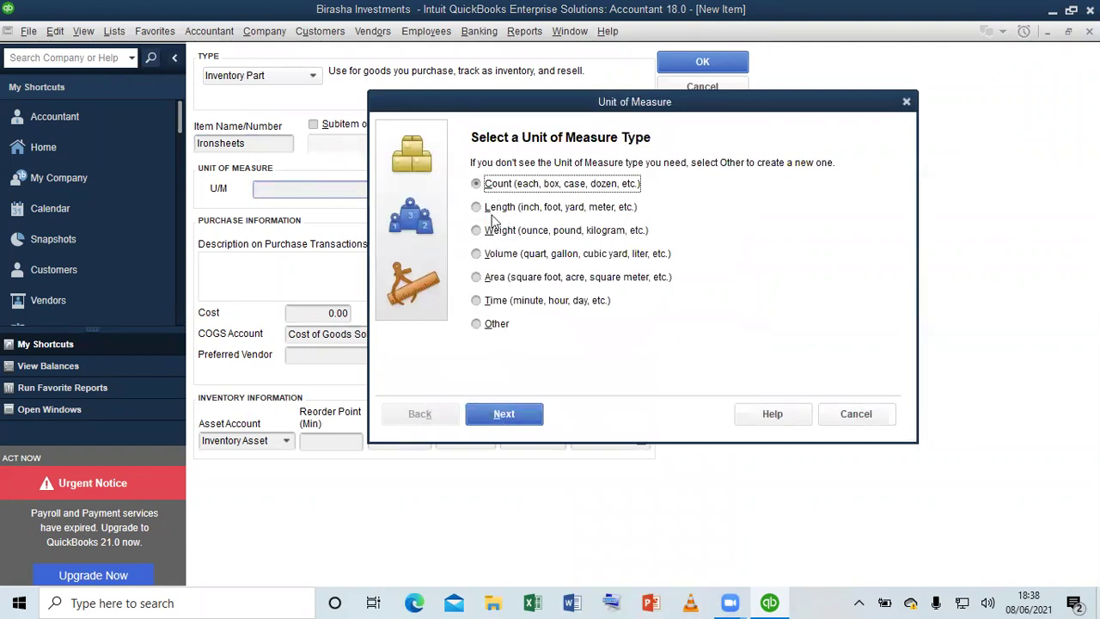
left_click(512, 414)
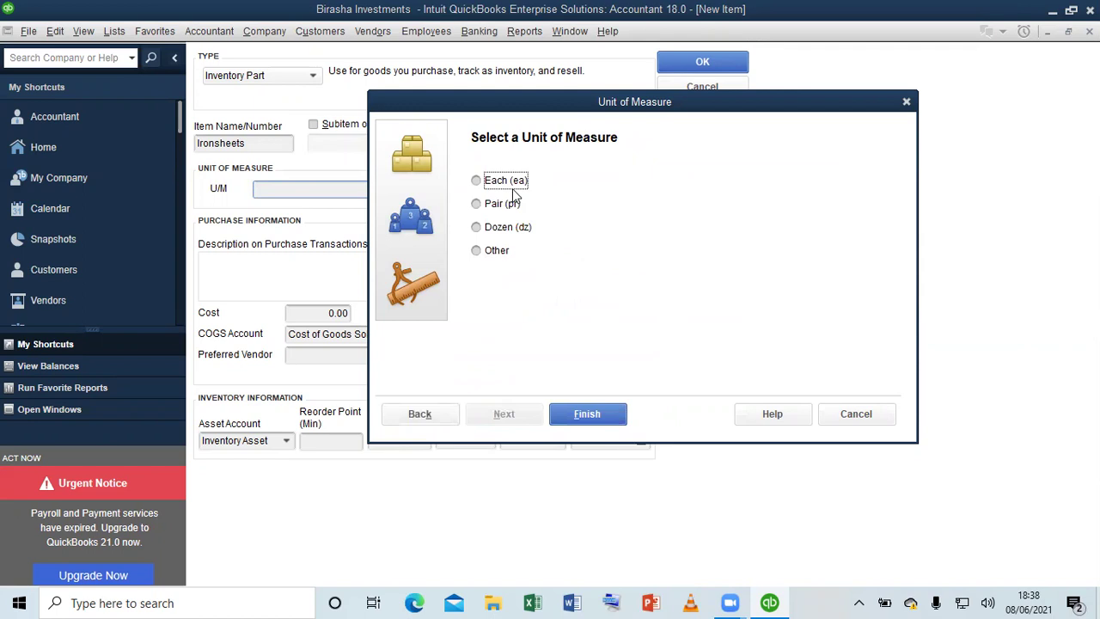
left_click(587, 413)
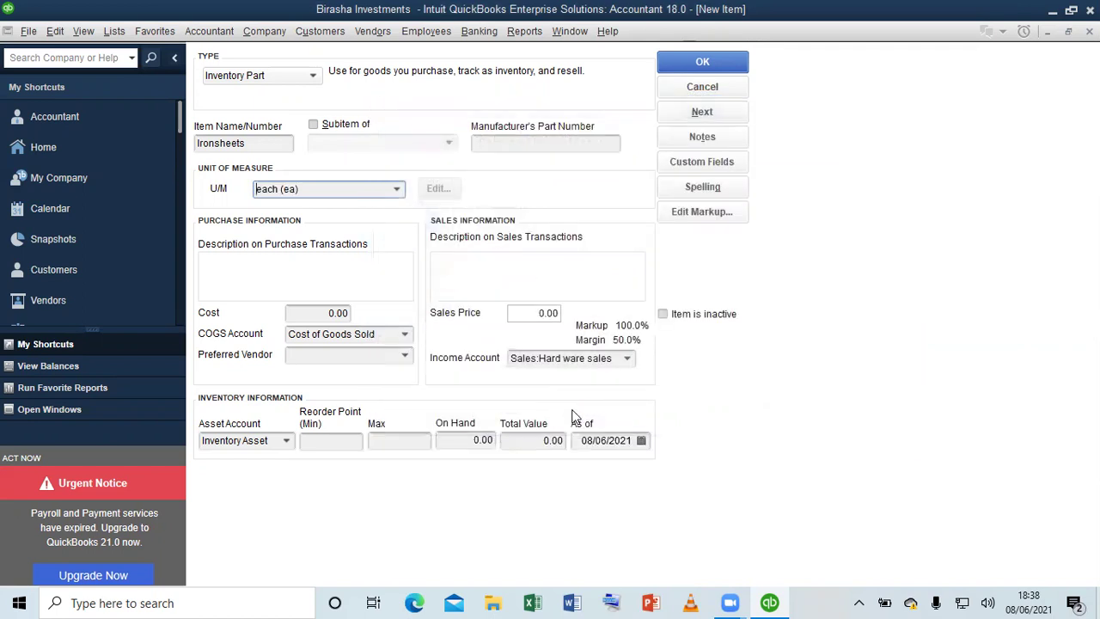
Set the Ironsheets cost to 35,000, the sales price to 43,000 and the quantity on hand to 600
left_click(322, 313)
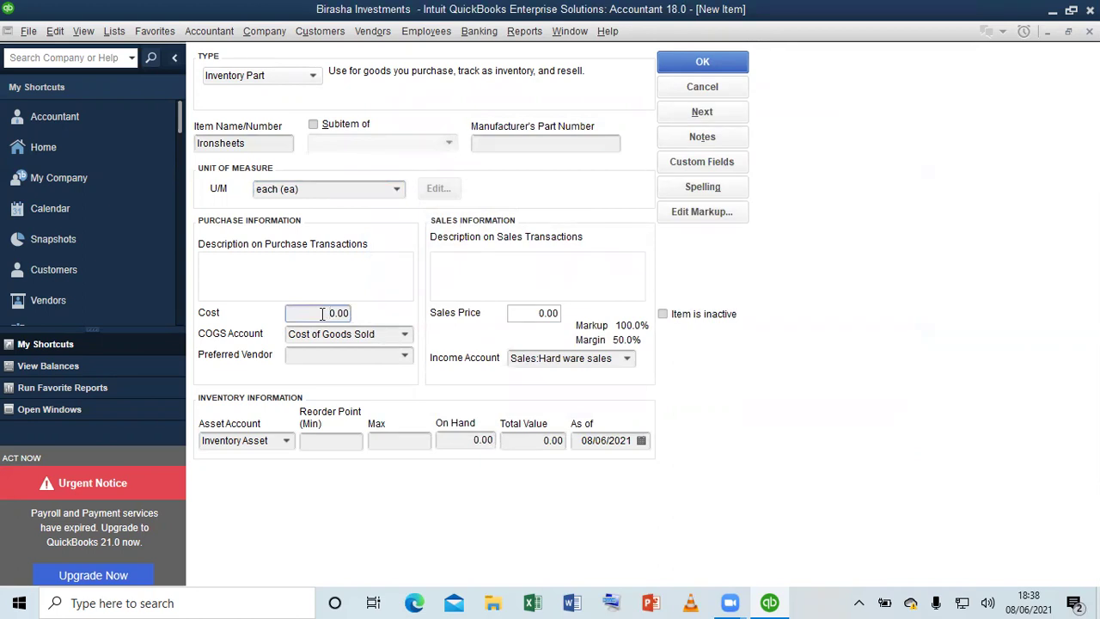
type("3500")
left_click(522, 311)
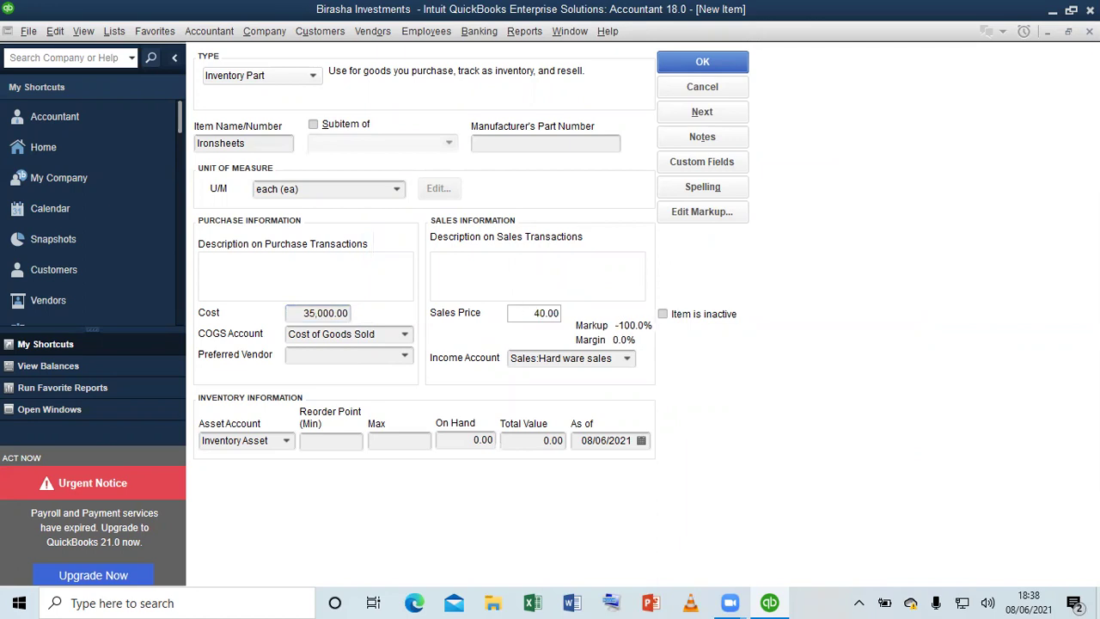
type("43000")
left_click(469, 439)
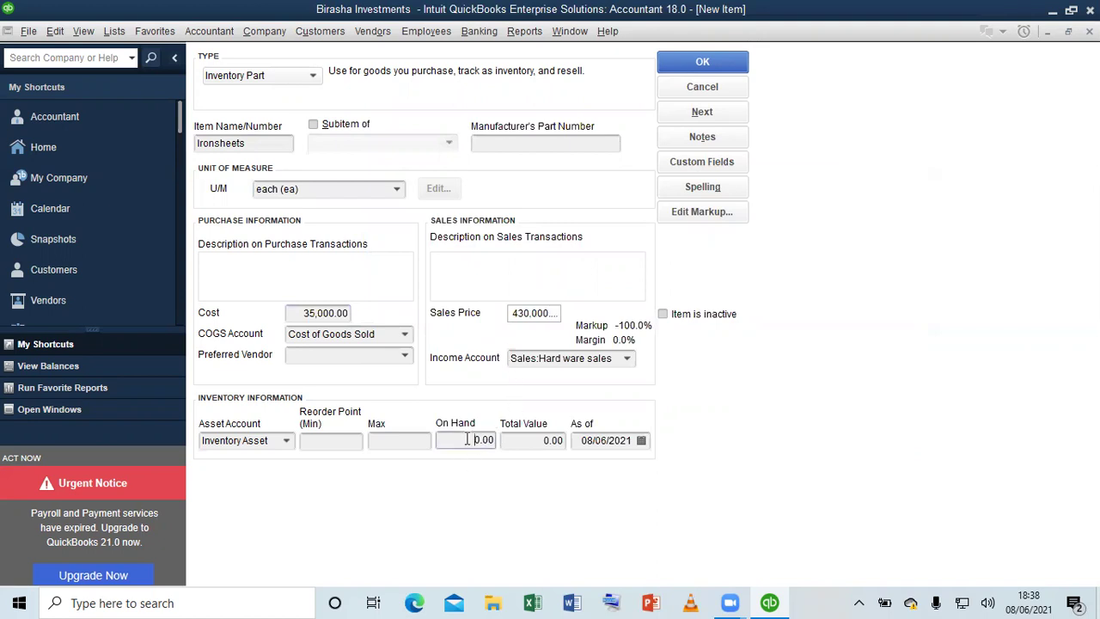
left_click(534, 312)
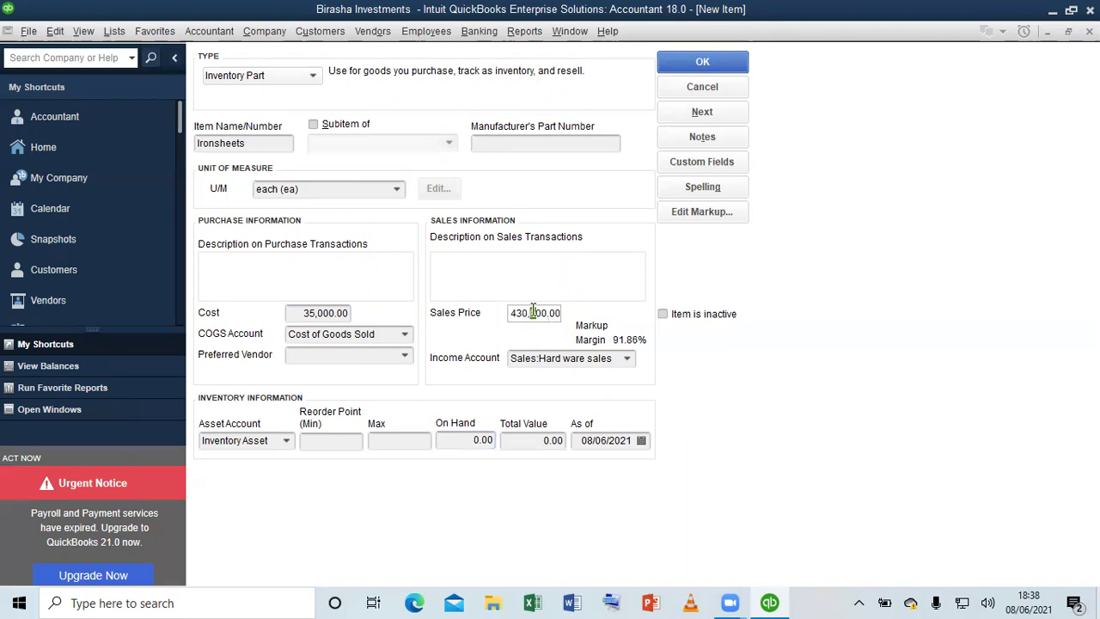
key("BackSpace")
left_click(459, 439)
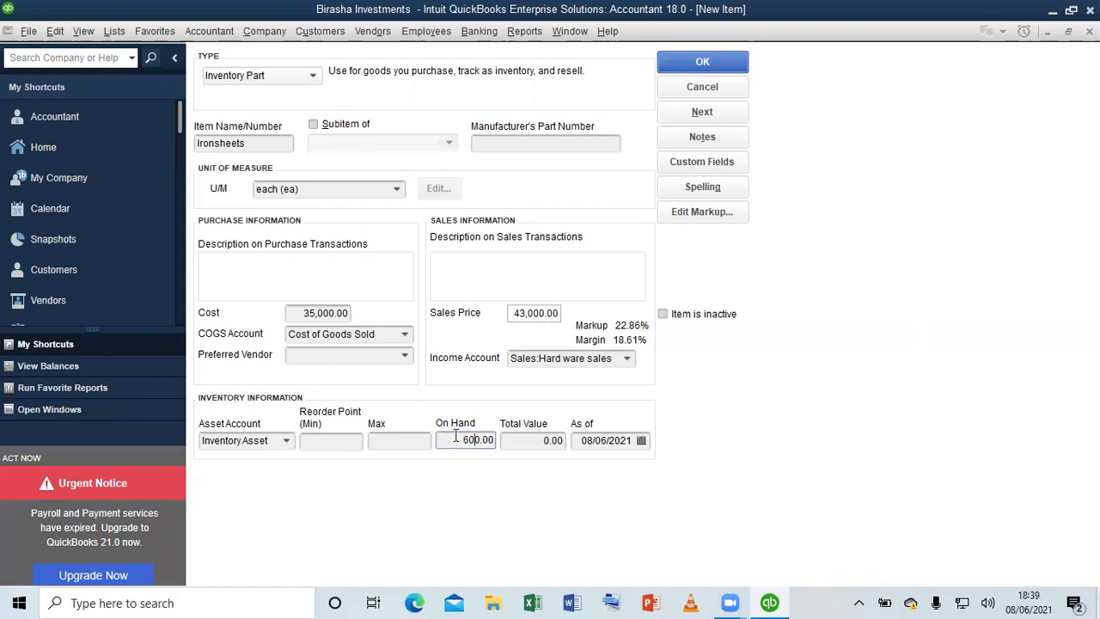
left_click(398, 440)
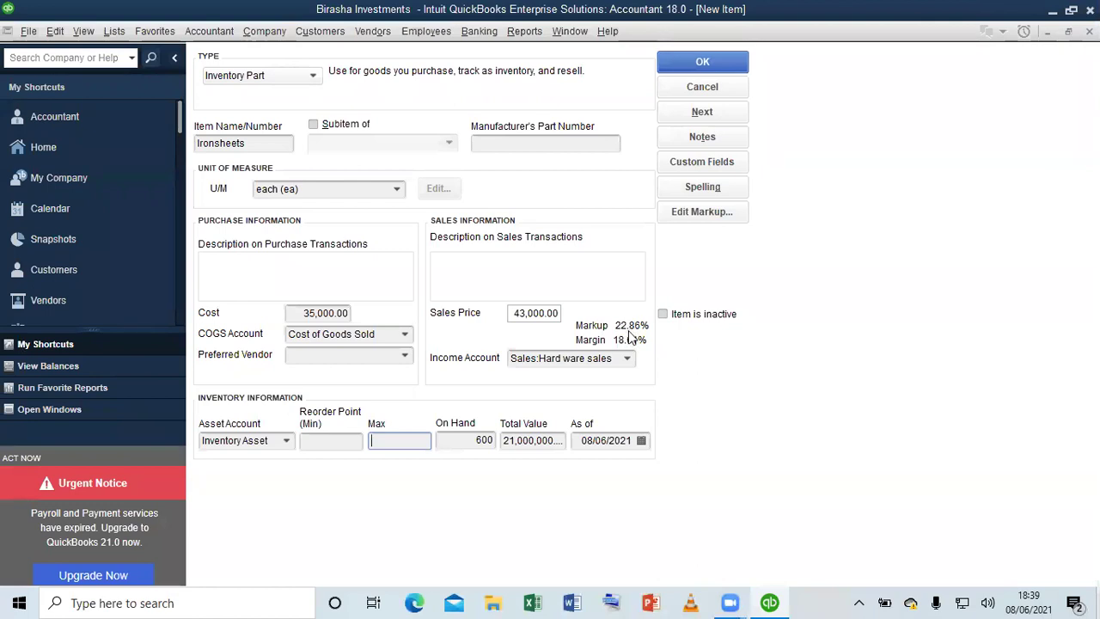
Date the Ironsheets opening stock 31/12/2020 and save the item, accepting the past date and continuing to another new item
left_click(634, 444)
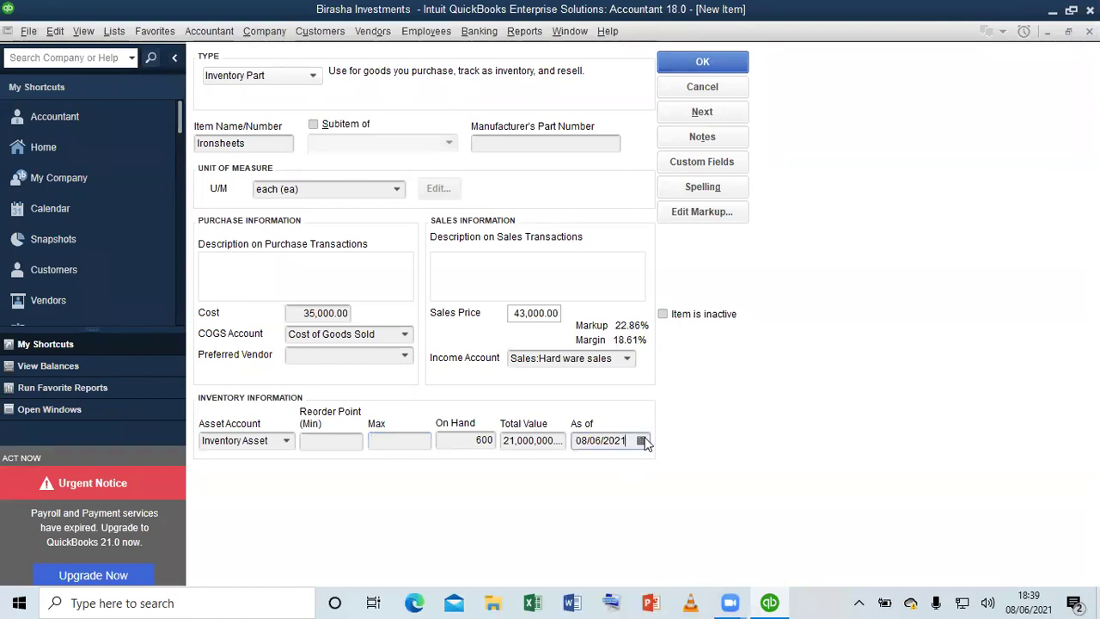
left_click(641, 441)
left_click(590, 457)
left_click(591, 457)
left_click(590, 457)
left_click(591, 456)
left_click(590, 456)
left_click(590, 456)
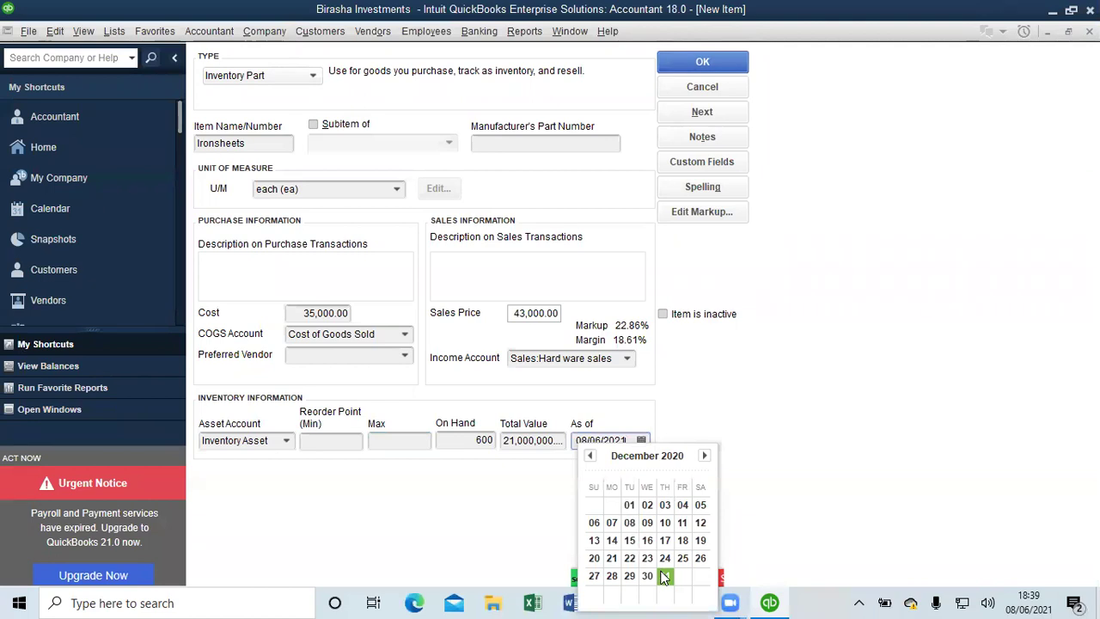
left_click(702, 112)
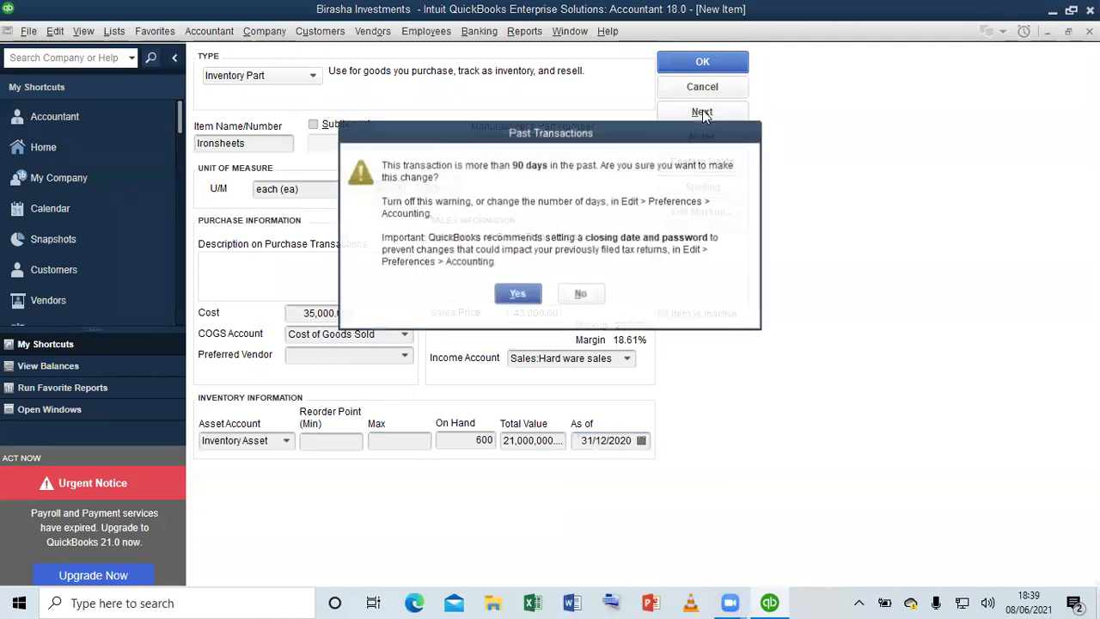
left_click(516, 294)
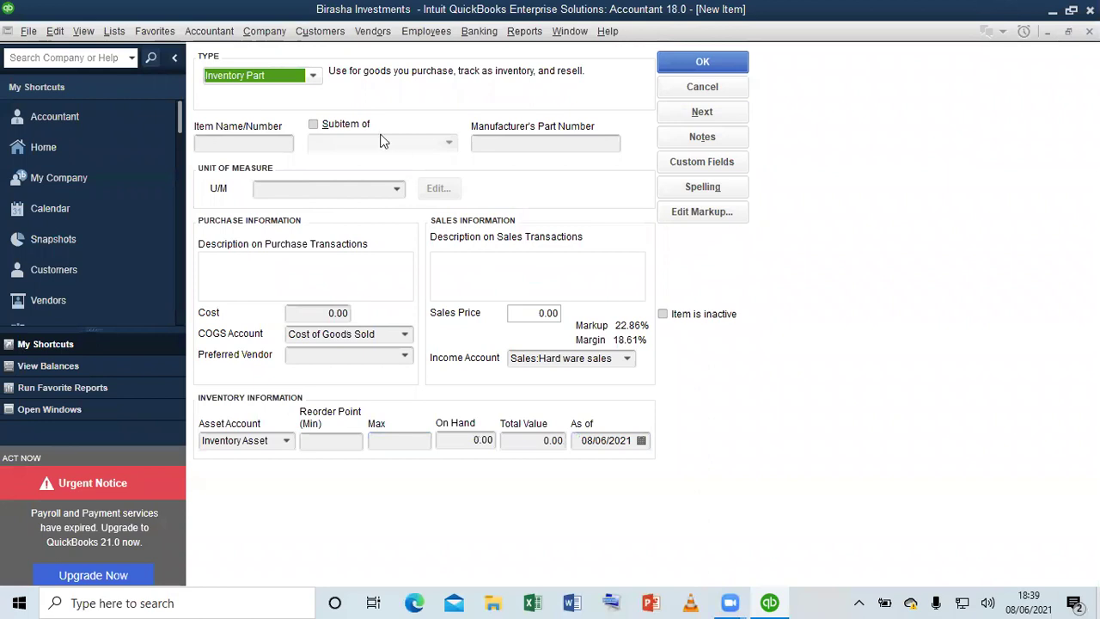
Name the new inventory part Food items and copy that name
left_click(261, 146)
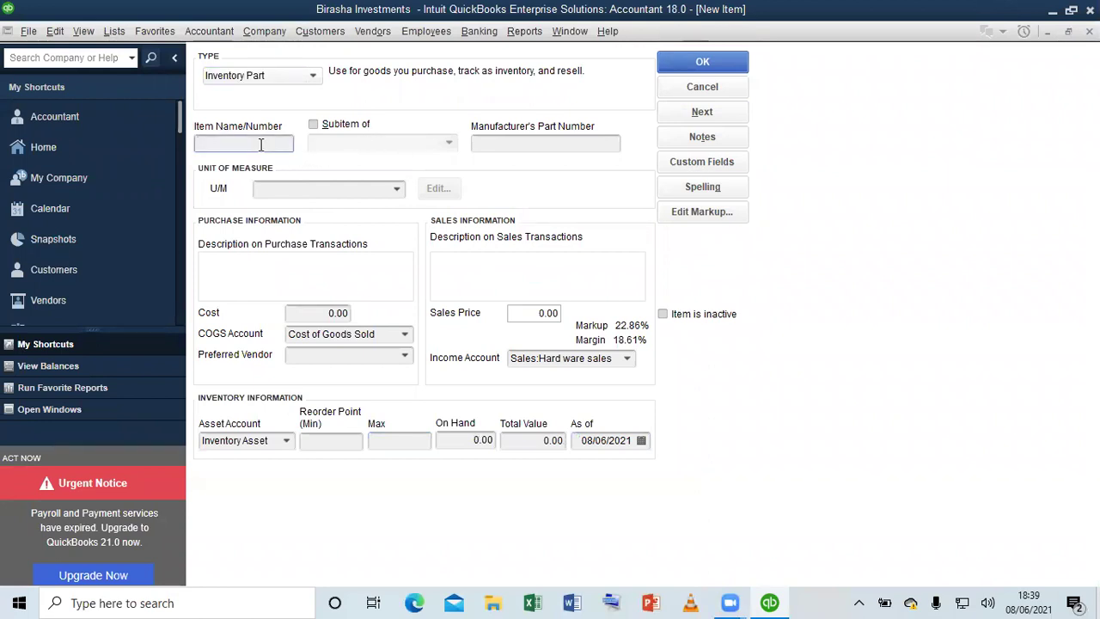
type("Food")
type("tems")
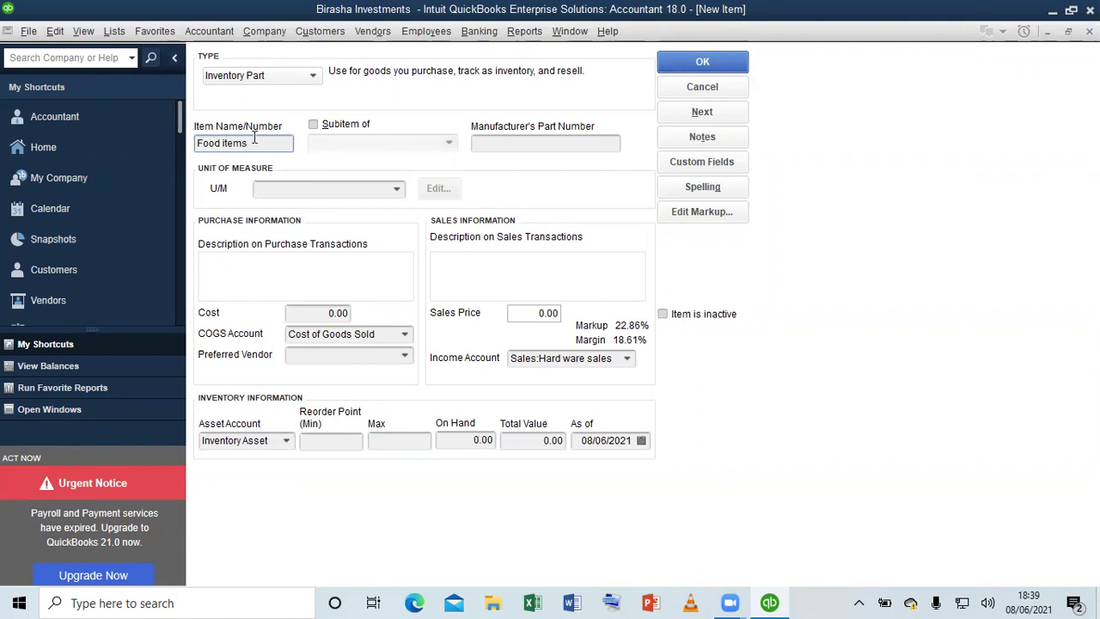
left_click_drag(255, 141, 197, 146)
key("ctrl+c")
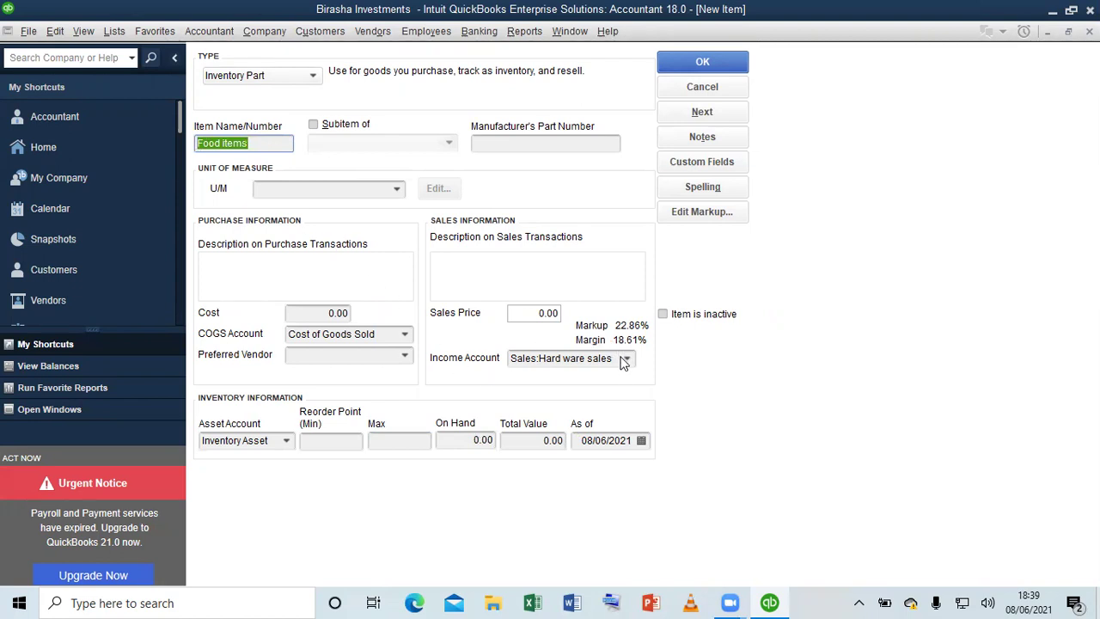
Clear the Food items part's income account and start a new income account named Food items
left_click(512, 358)
left_click_drag(513, 358, 646, 361)
key("BackSpace")
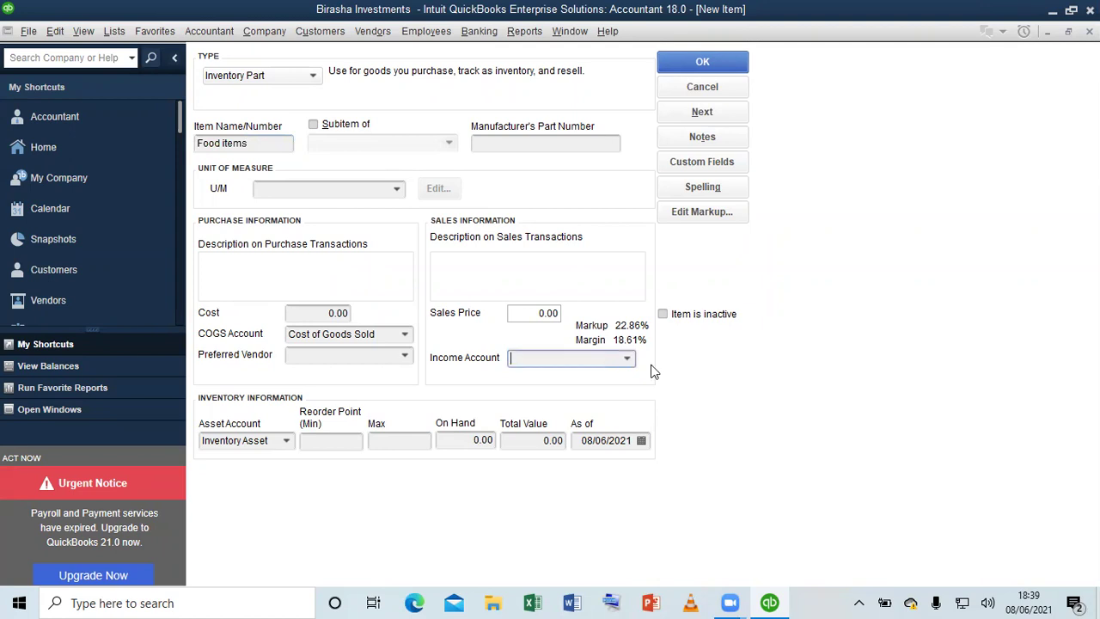
left_click(625, 358)
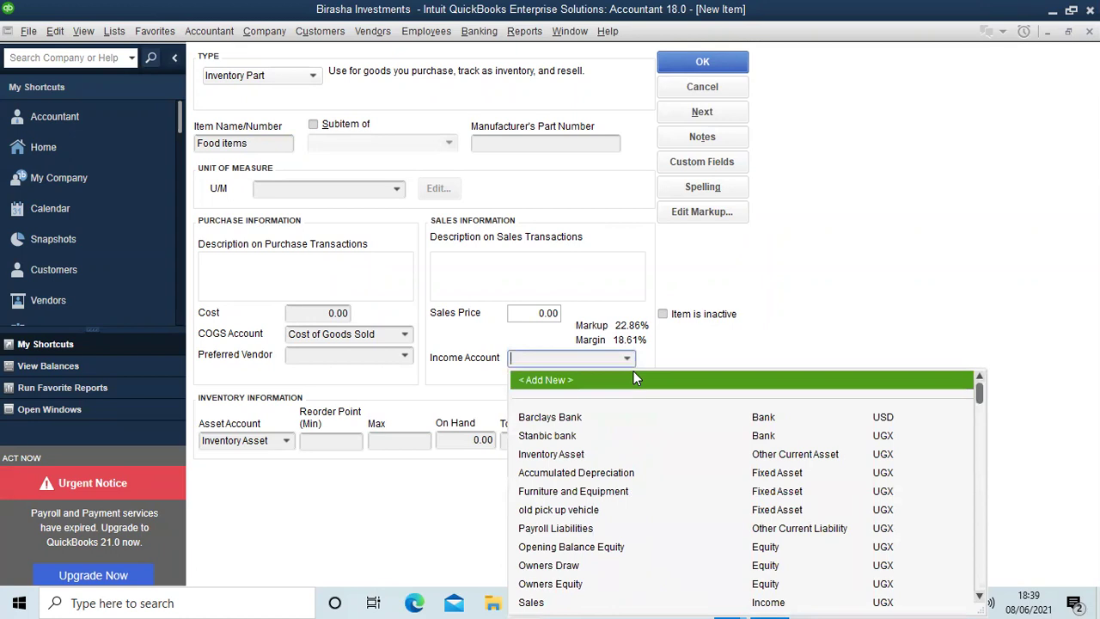
left_click(588, 379)
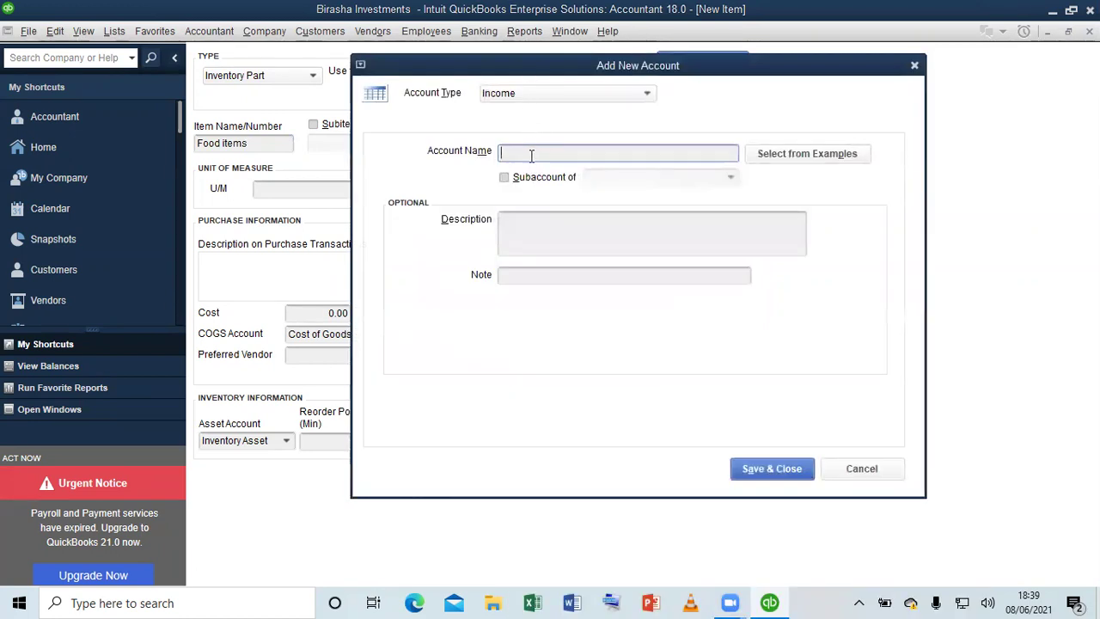
key("ctrl+v")
type("i")
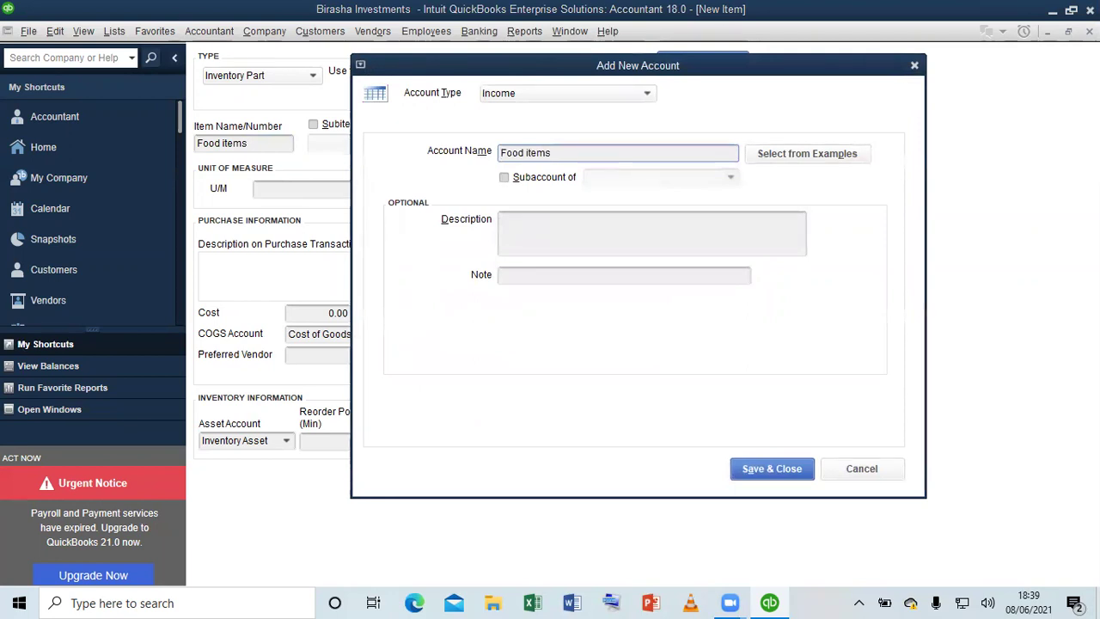
key("BackSpace")
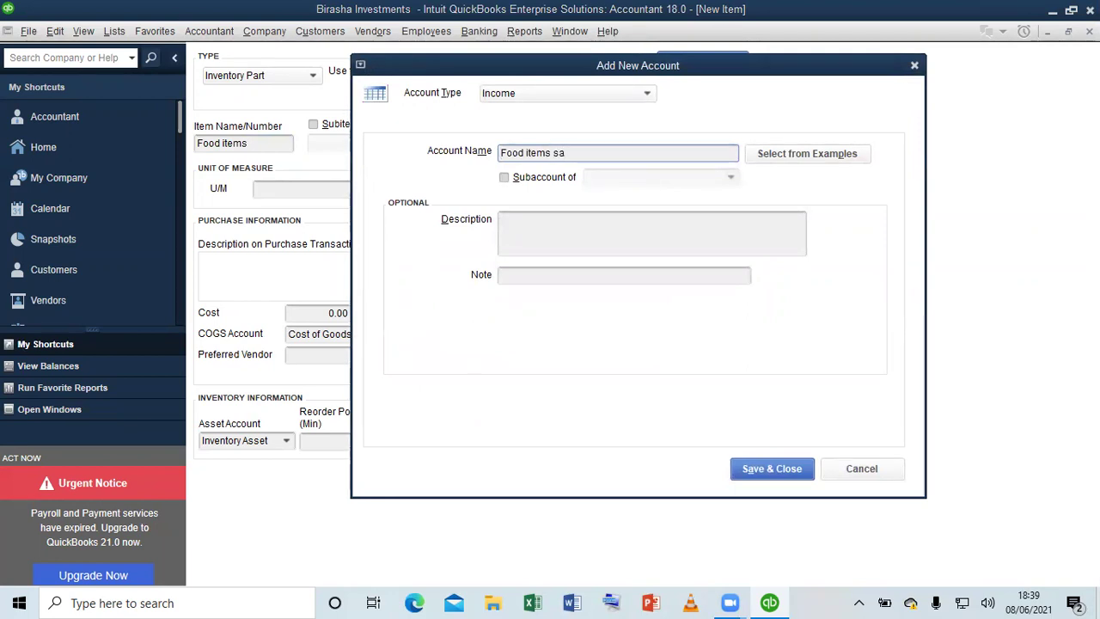
key("BackSpace")
key("BackSpace")
Make the new Food items income account a subaccount of Sales
left_click(516, 177)
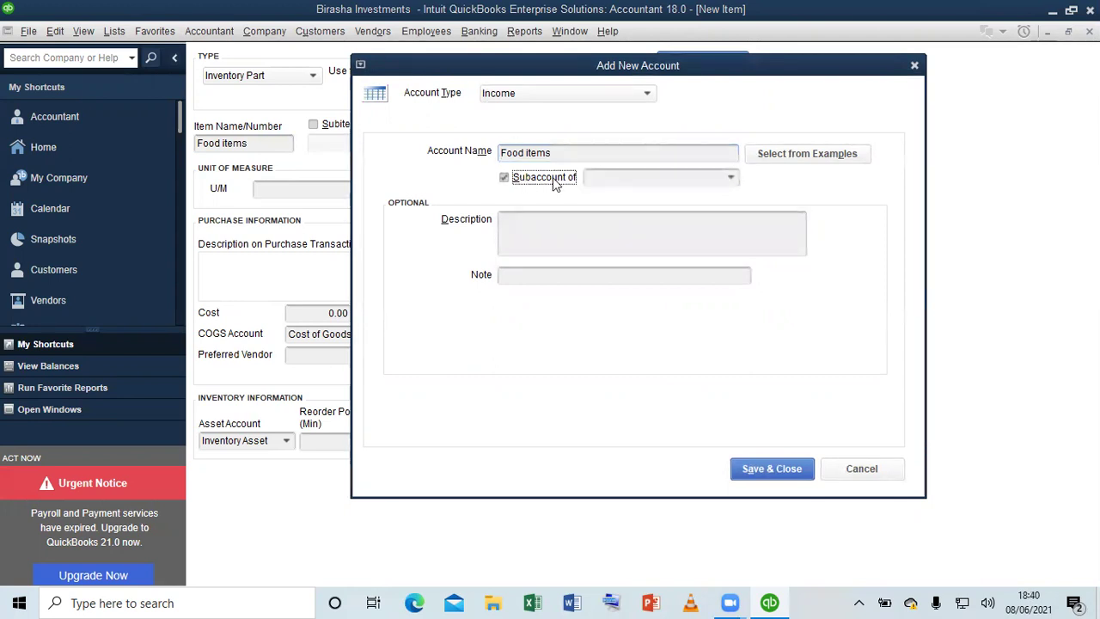
type("Sales")
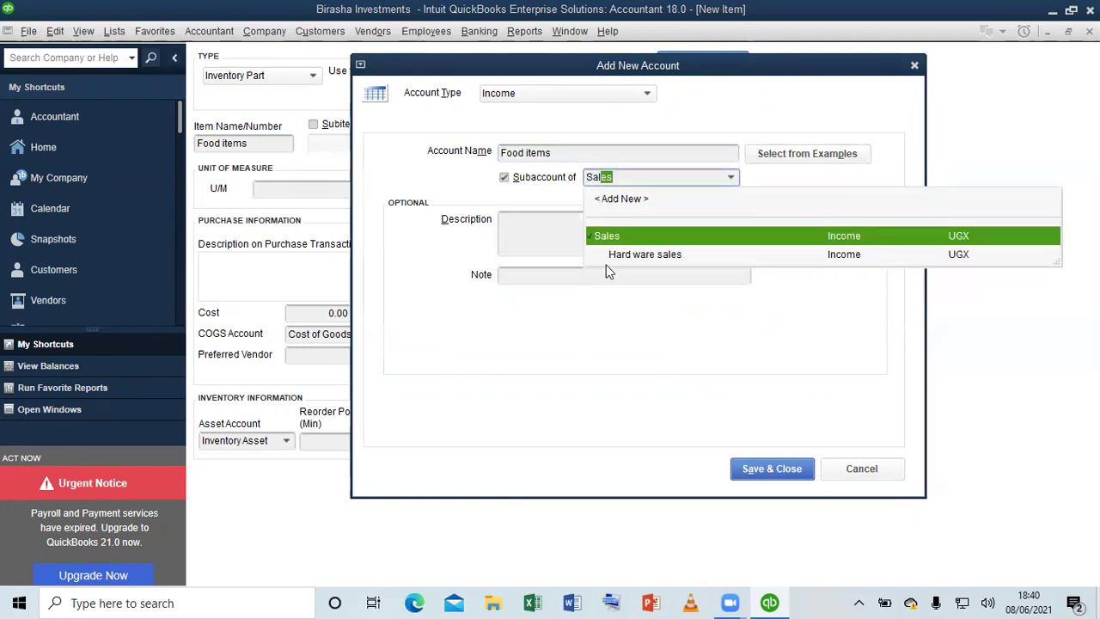
left_click(632, 232)
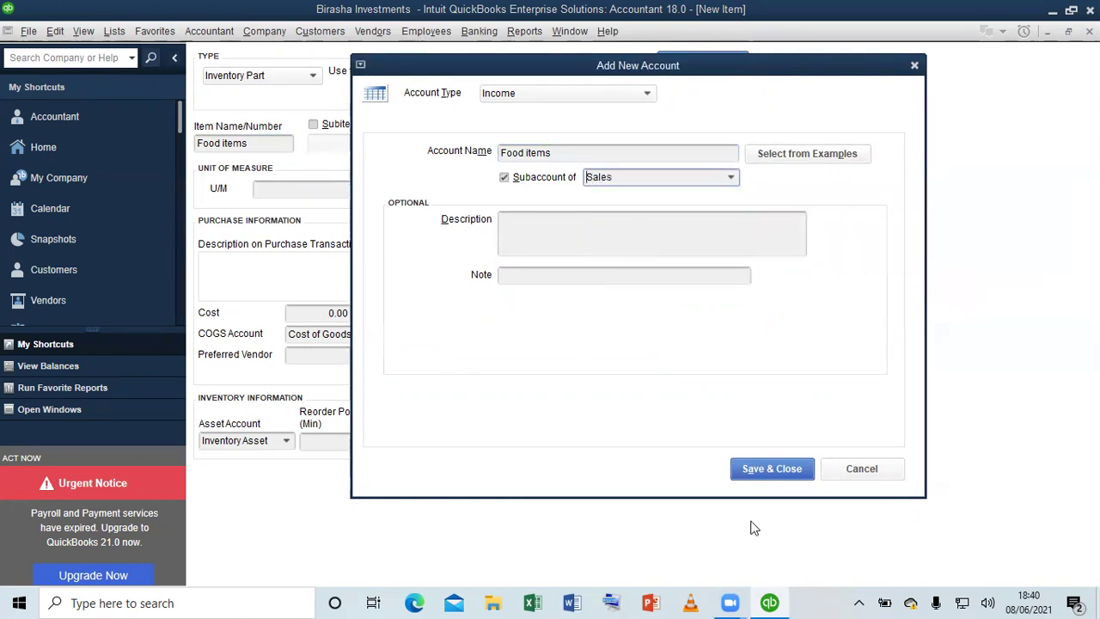
Save the new Food items income account, and save the Food items part, continuing to another new item
left_click(758, 469)
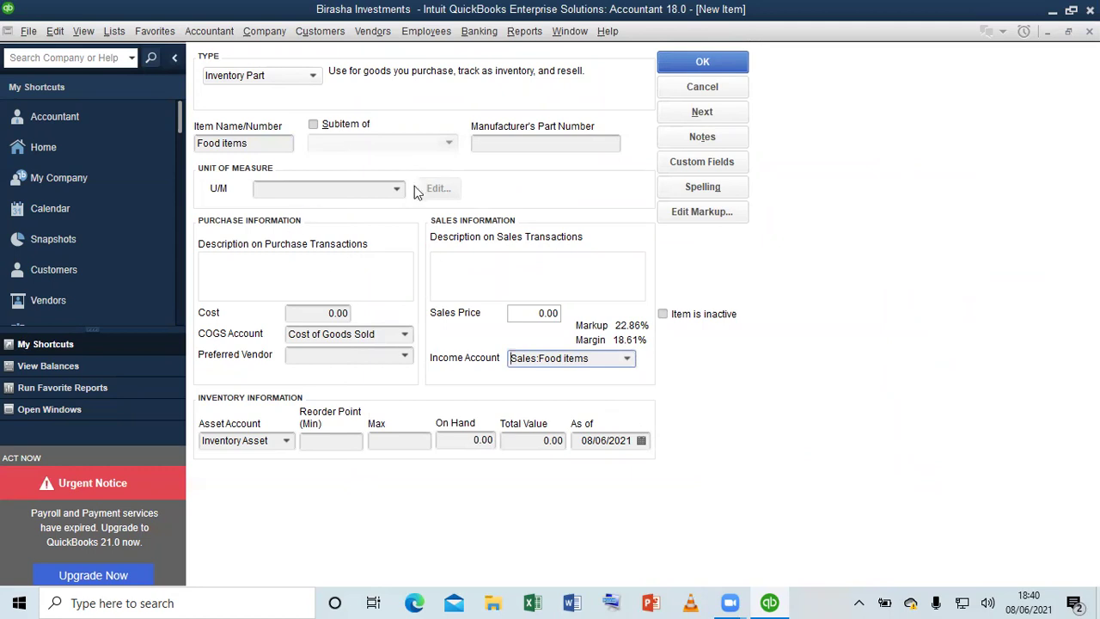
left_click(734, 112)
Name the new inventory part Sugar and set its unit of measure to kilogram (kg)
left_click(232, 143)
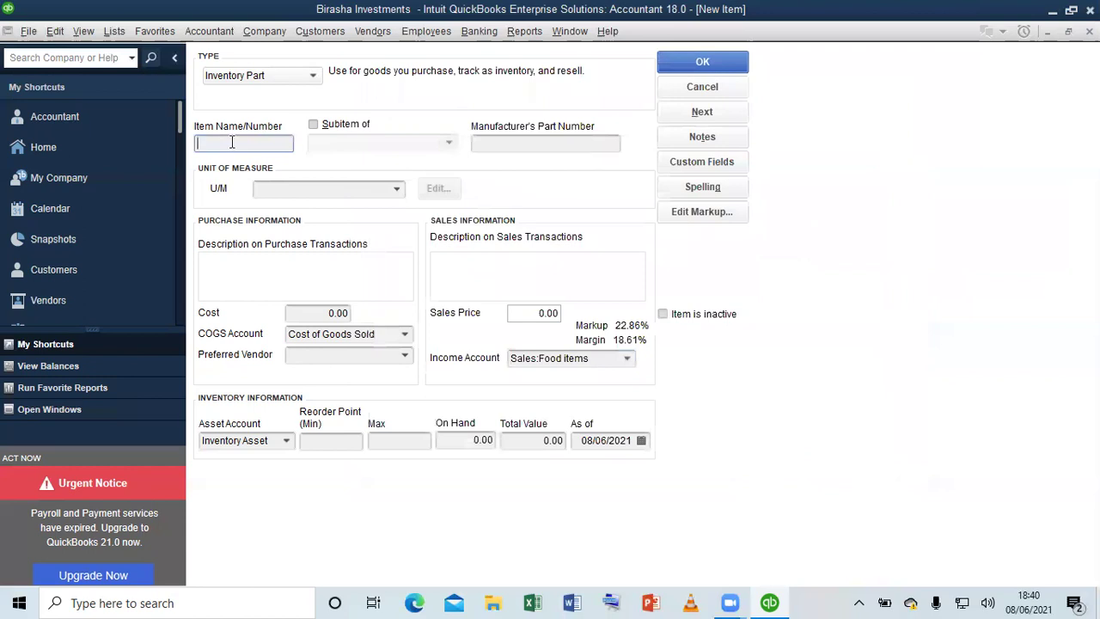
type("Sugar")
left_click(268, 188)
type("kilogram (kg")
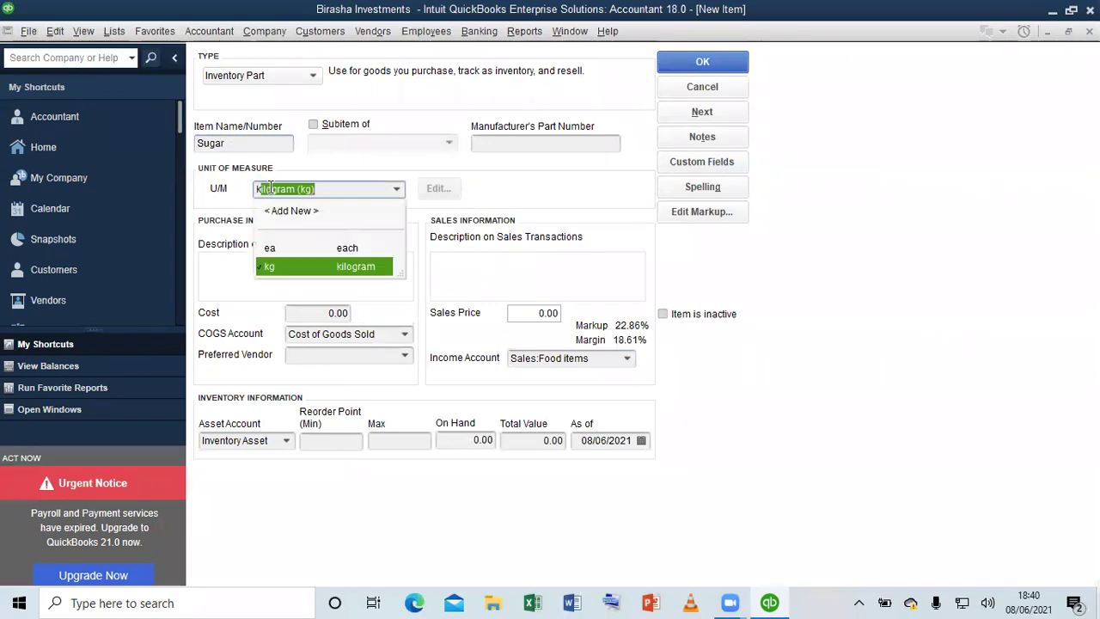
left_click(282, 263)
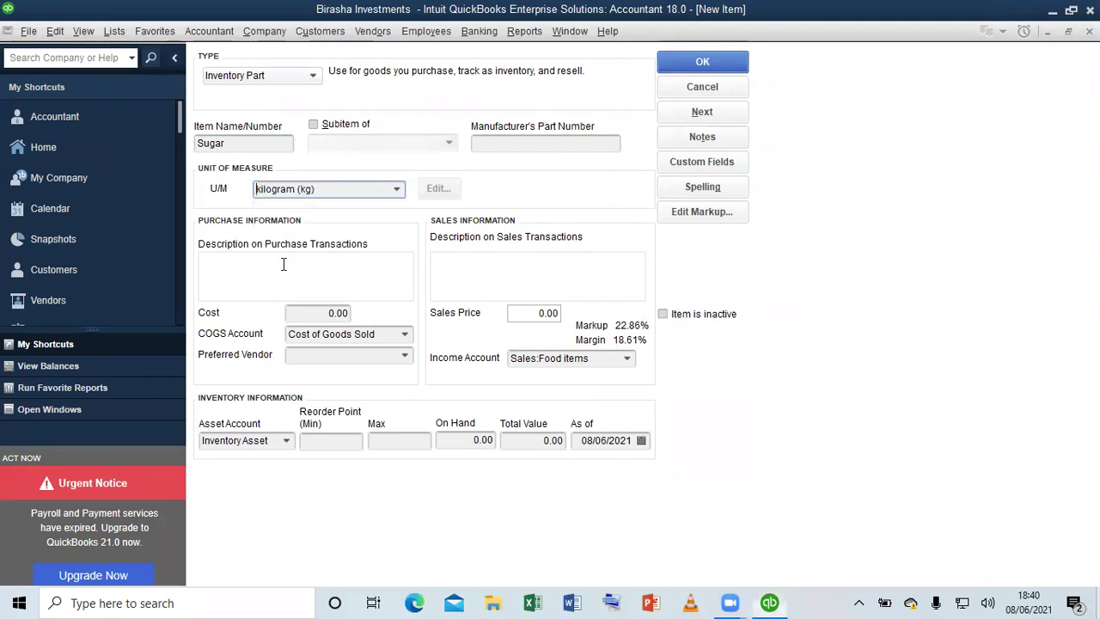
Set Sugar's cost to 3,500 and its sales price to 6,000 per kg
left_click(308, 314)
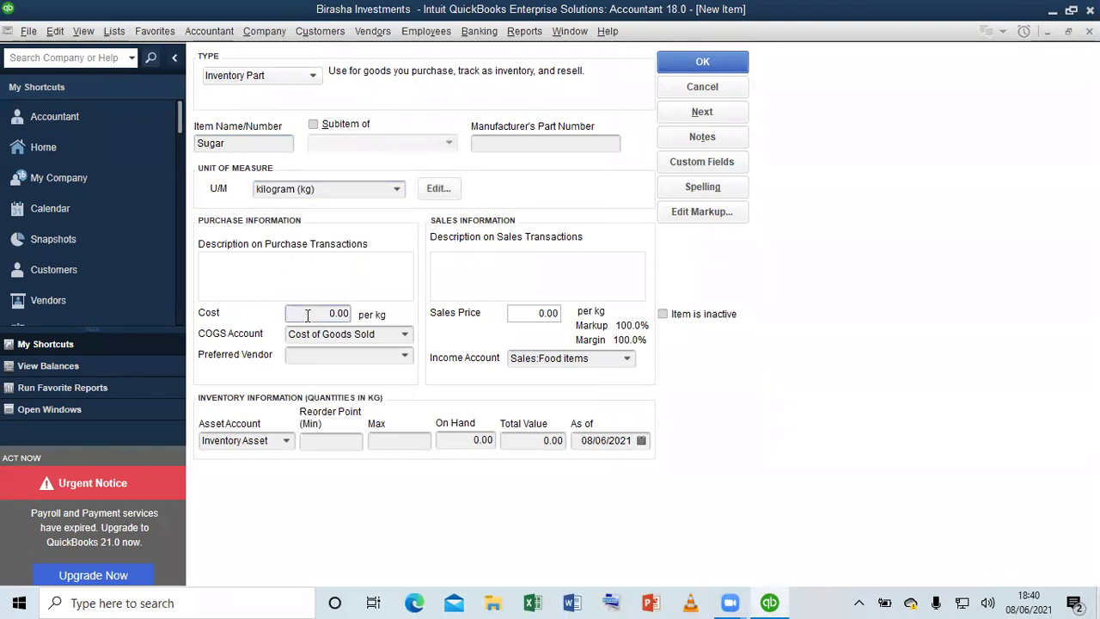
type("350")
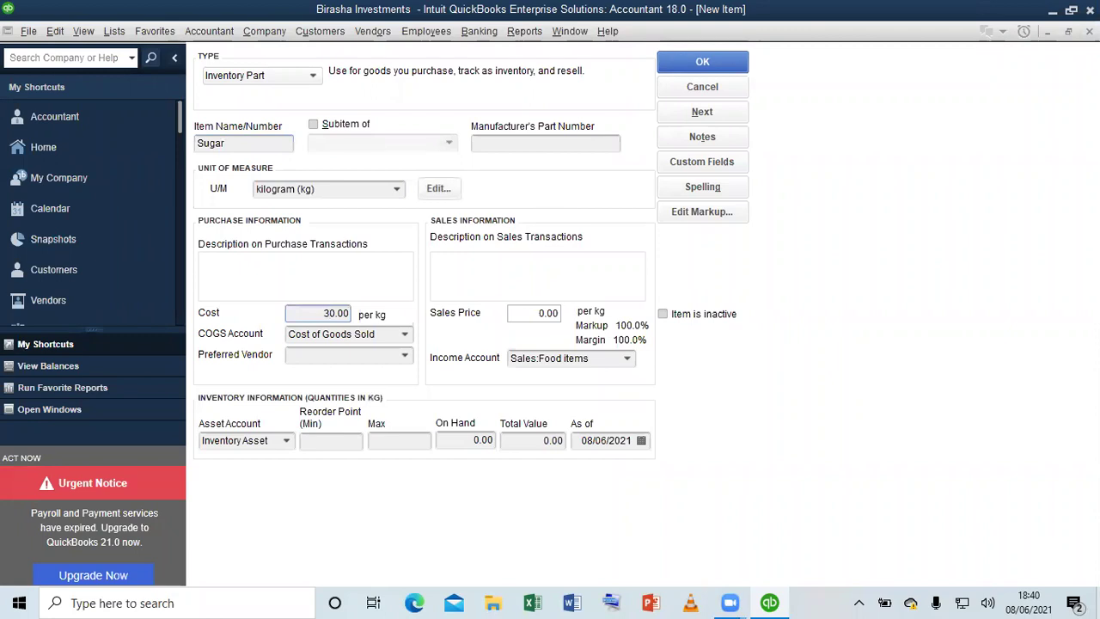
type("0")
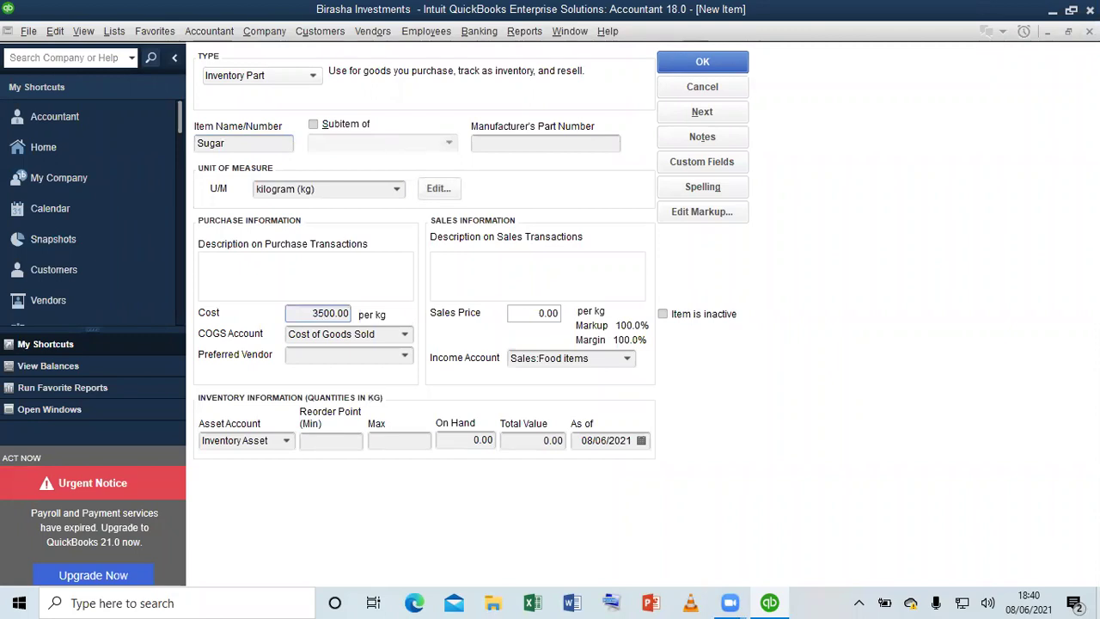
left_click(533, 312)
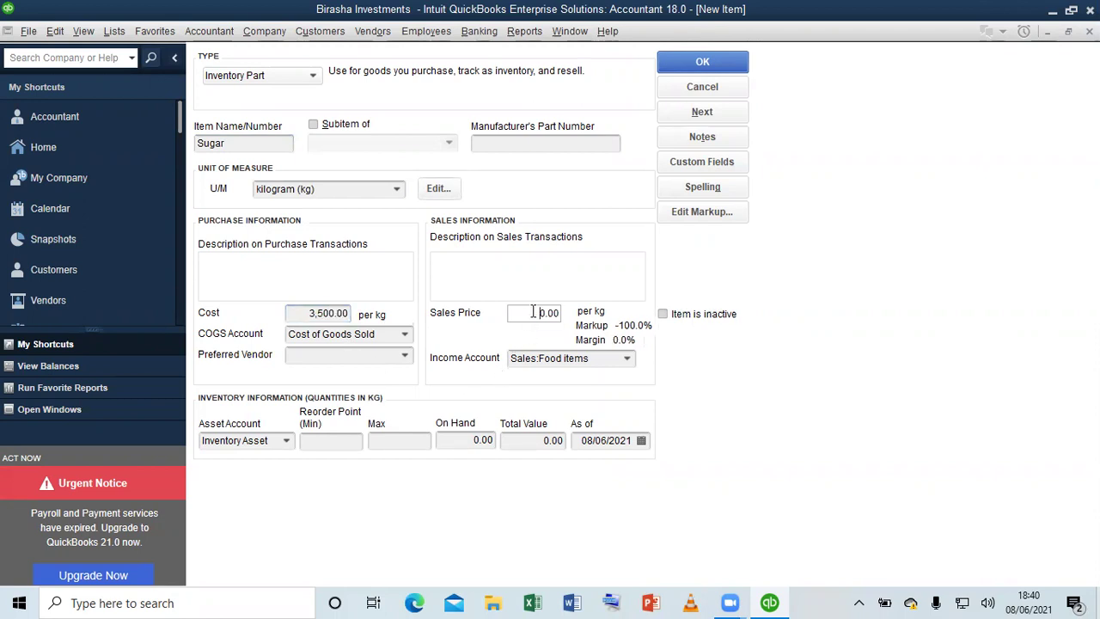
type("600")
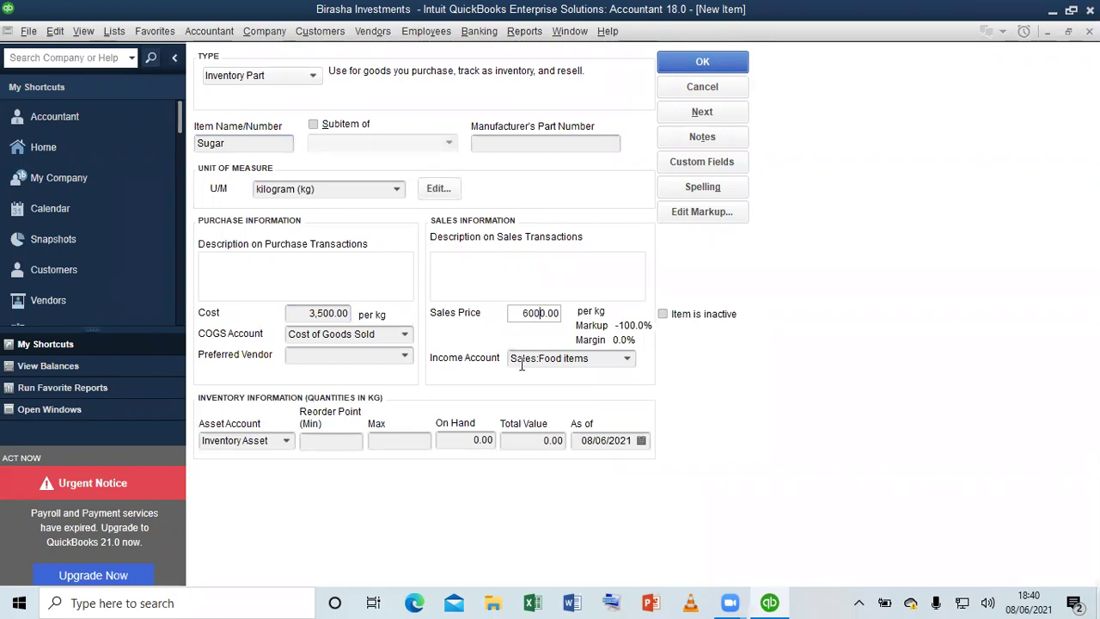
left_click(571, 358)
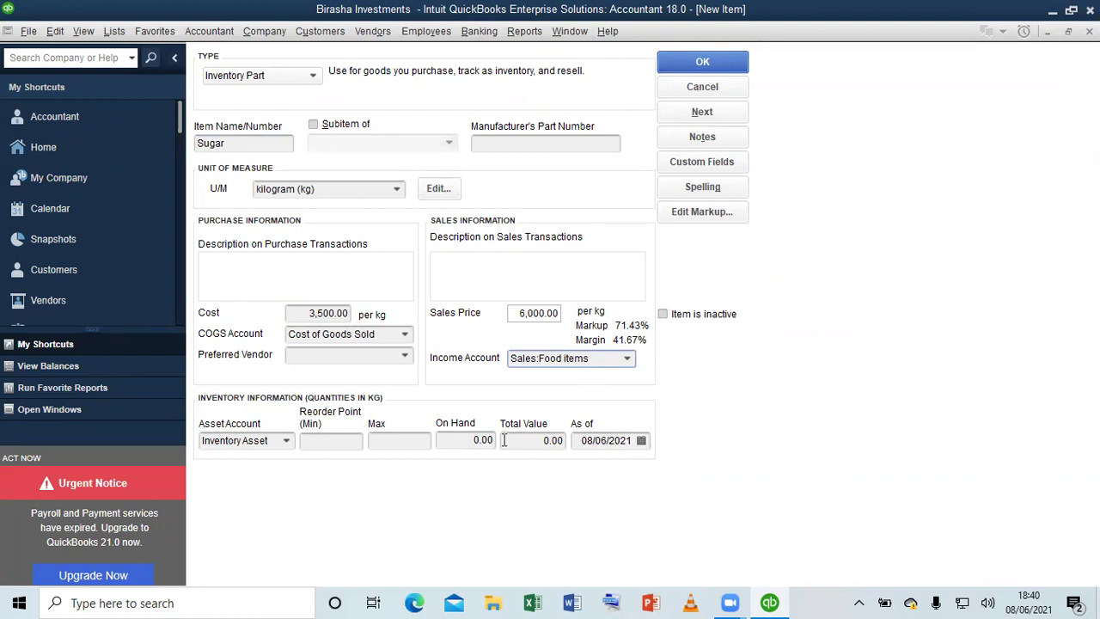
Enter 1,200 kg as Sugar's opening quantity on hand
left_click(470, 437)
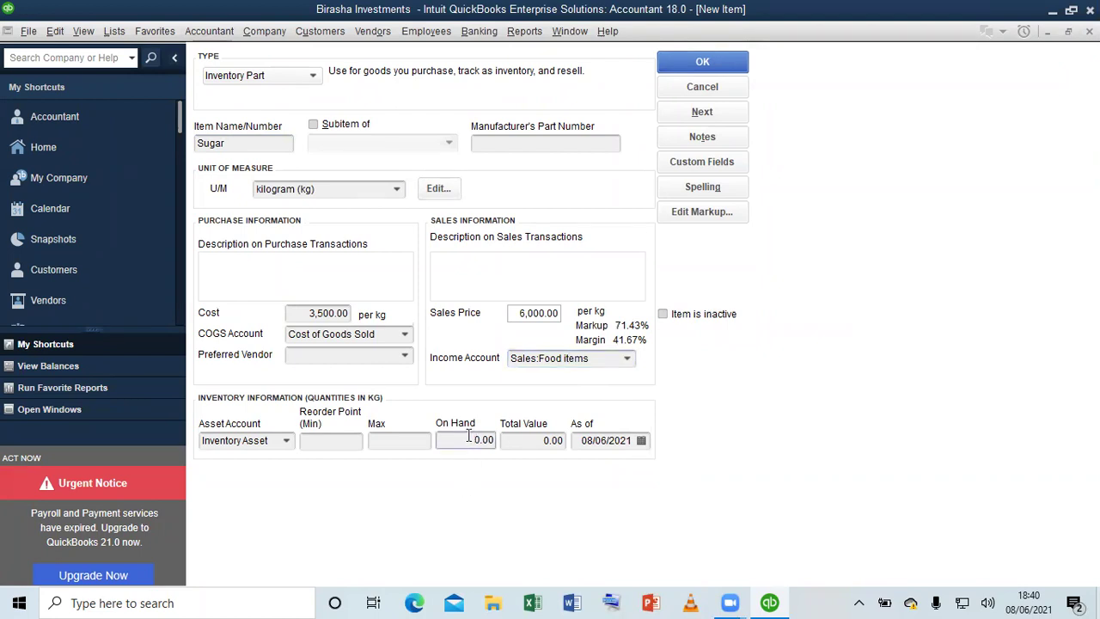
type("120")
left_click(525, 440)
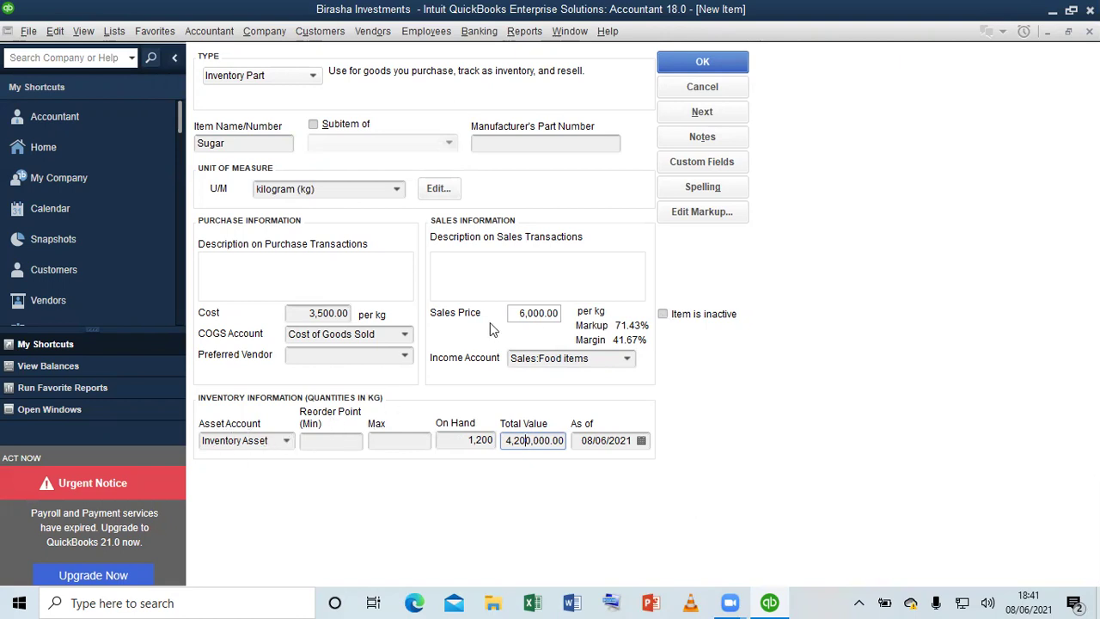
Date the Sugar opening stock 31/12/2020 and save the item, accepting the past date and continuing to another new item
left_click(639, 441)
left_click(641, 442)
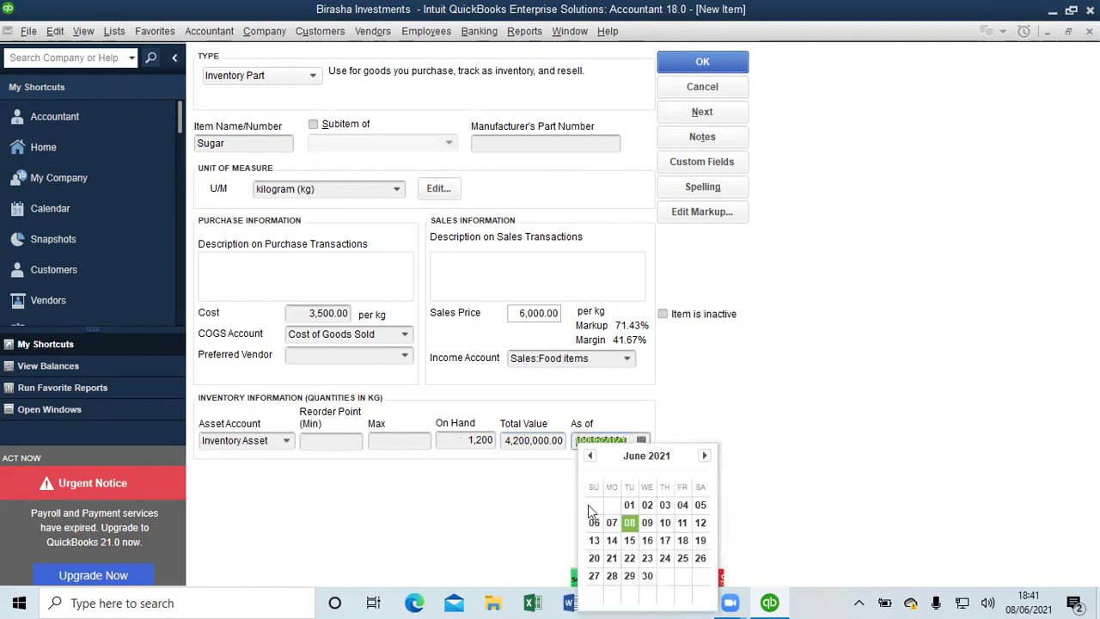
left_click(587, 455)
left_click(588, 455)
double_click(588, 456)
left_click(588, 456)
left_click(588, 456)
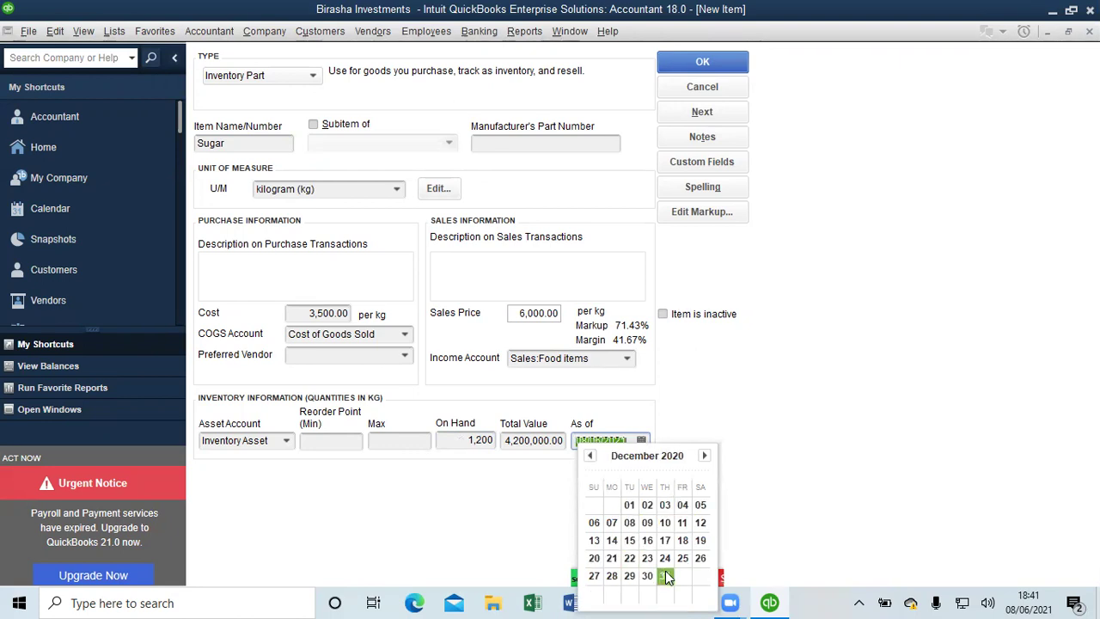
left_click(701, 112)
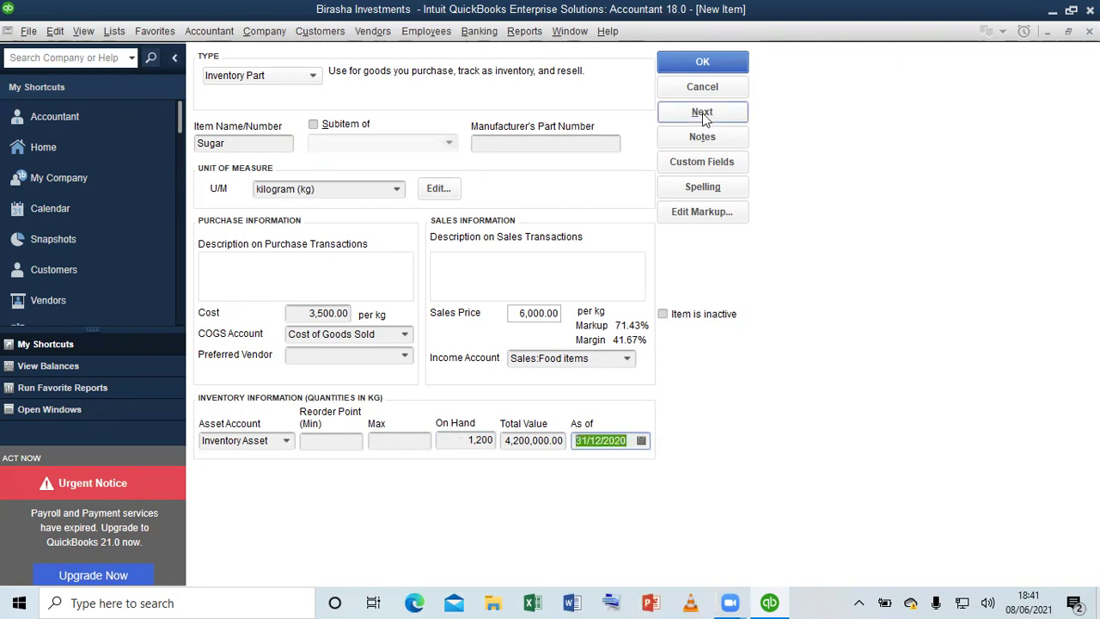
left_click(514, 296)
left_click(516, 295)
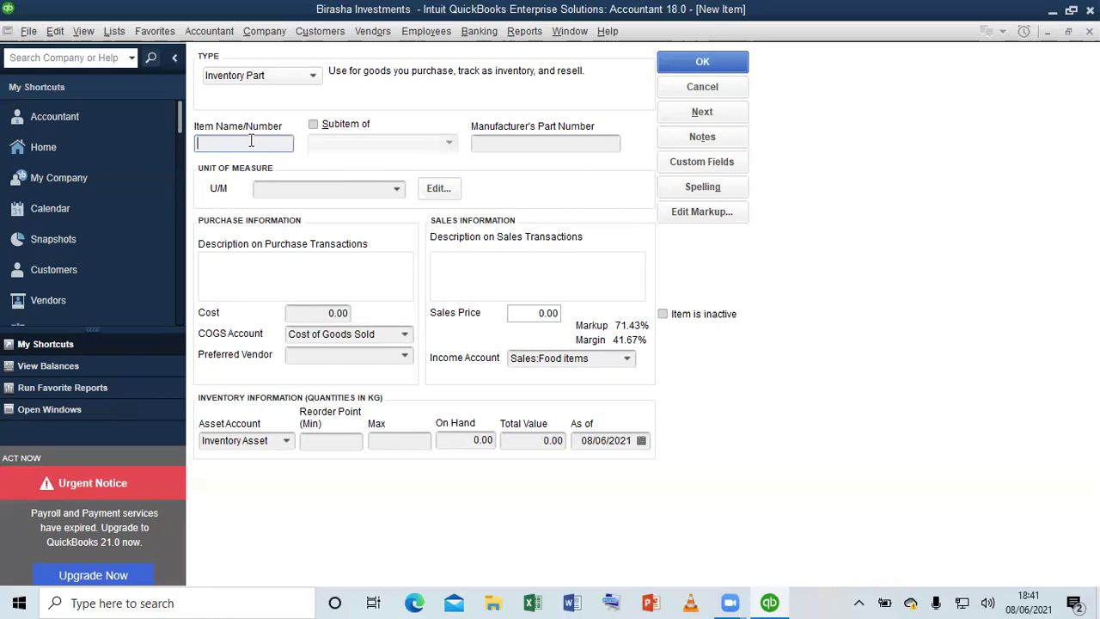
Name the new inventory part Salt and start a new unit of measure of type Other for it
type("Salt")
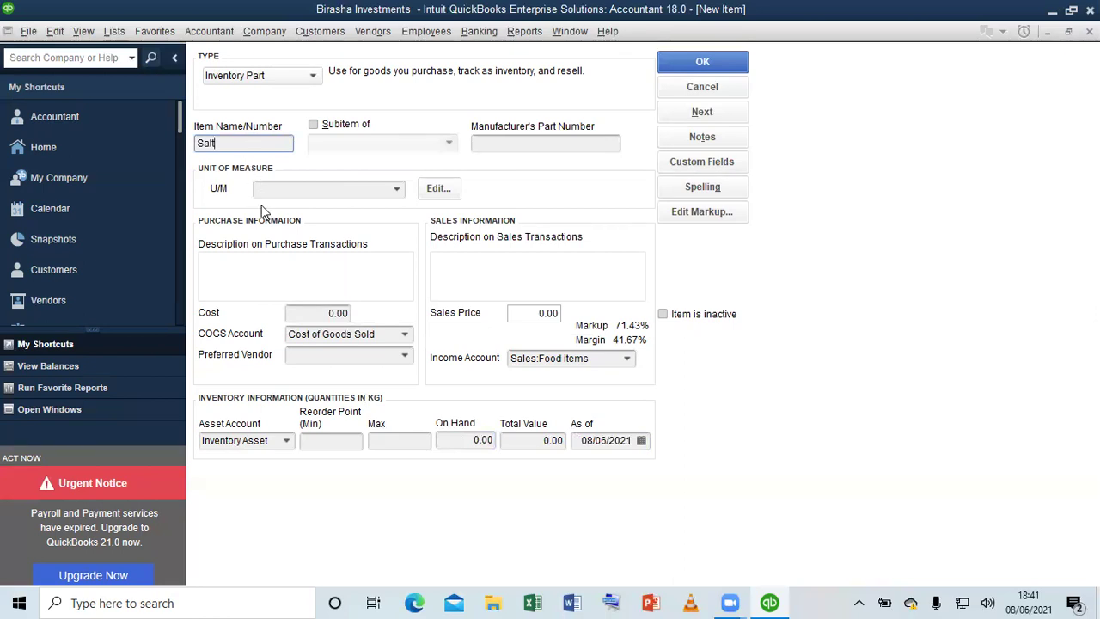
left_click(290, 190)
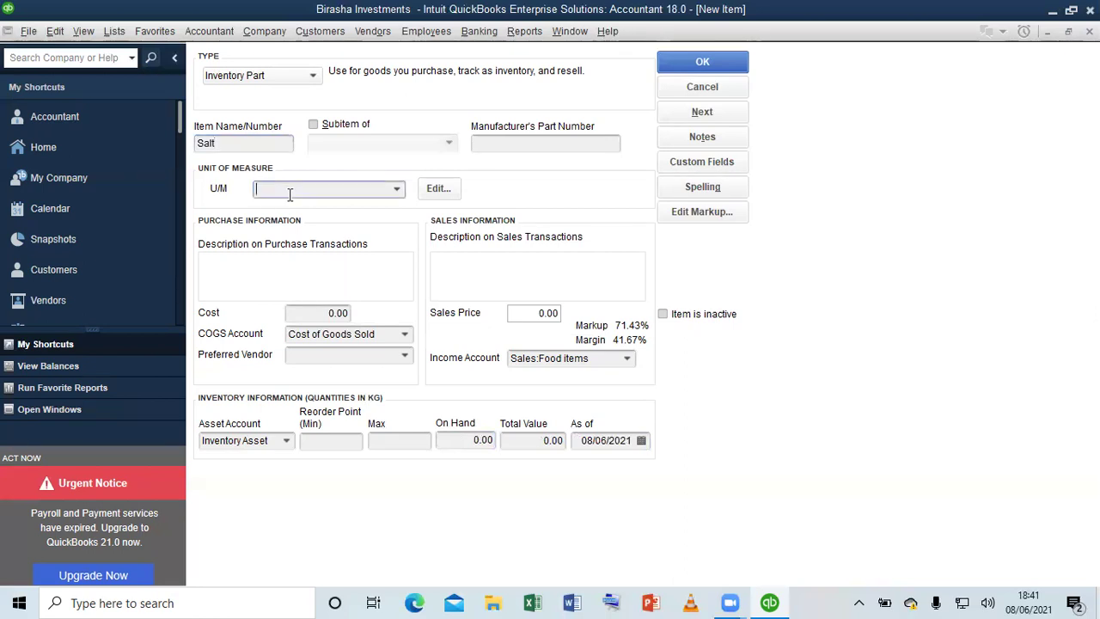
left_click(398, 189)
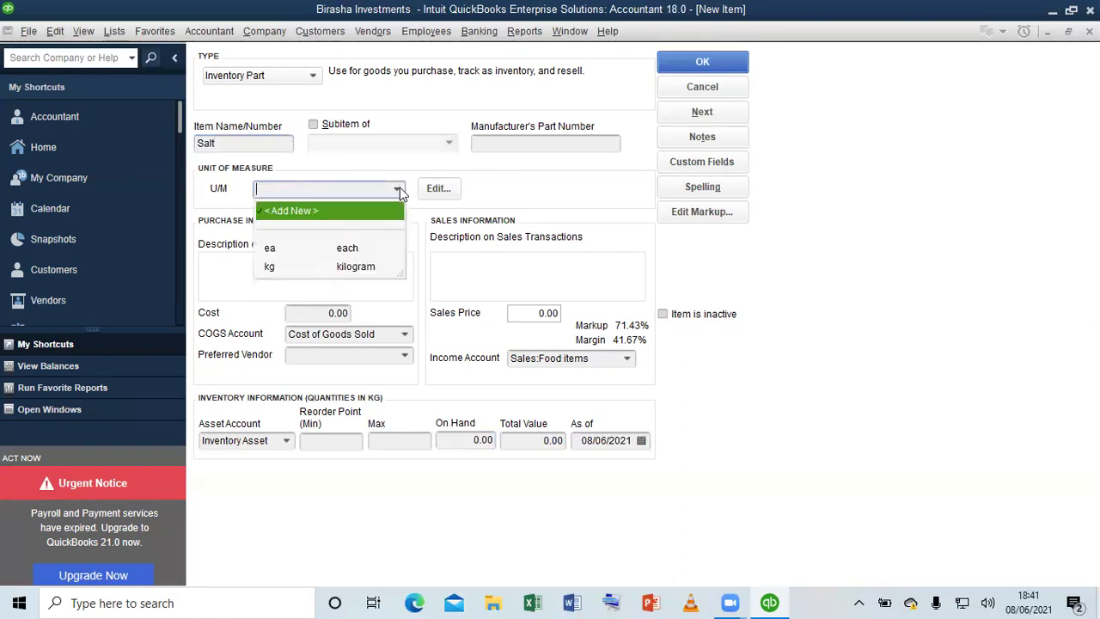
left_click(333, 213)
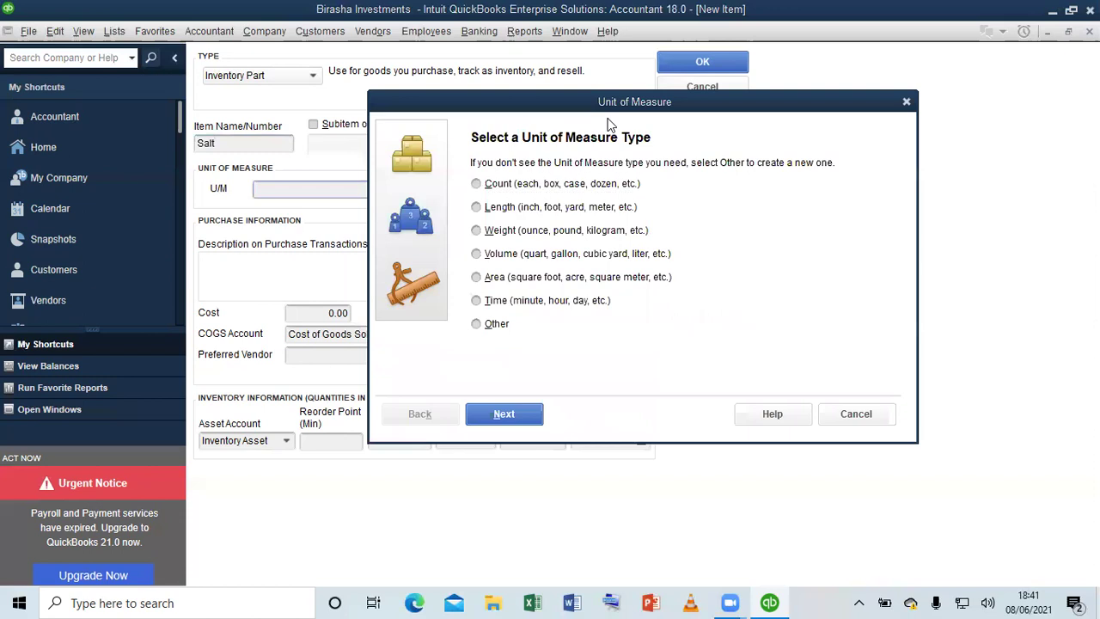
left_click(494, 329)
left_click(501, 416)
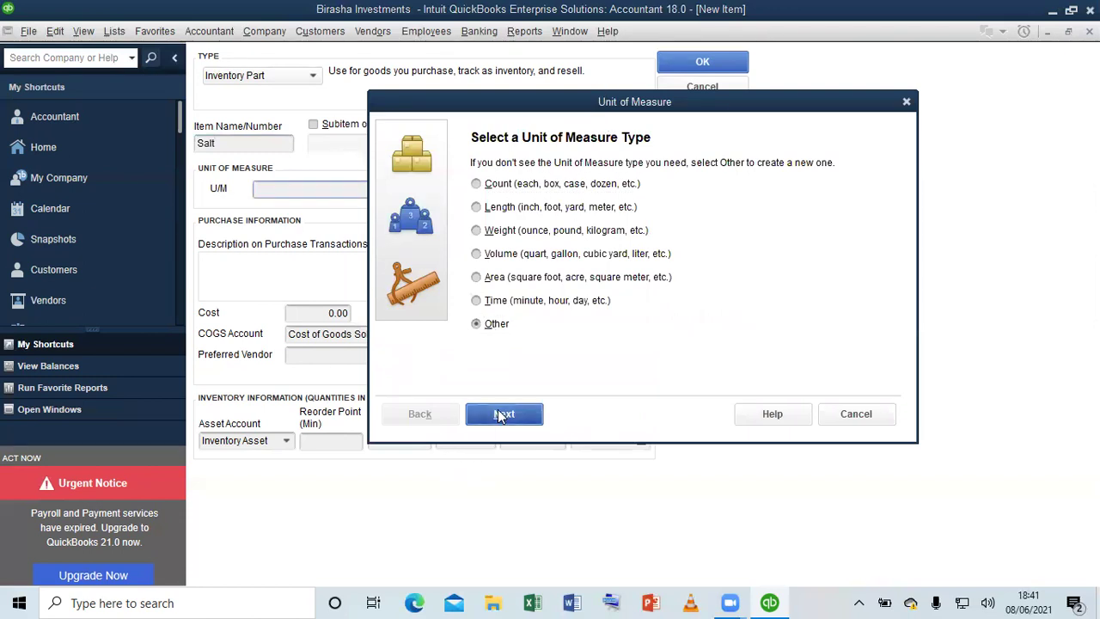
Define the new unit of measure as Packet with the abbreviation pkt and finish creating it
type("P")
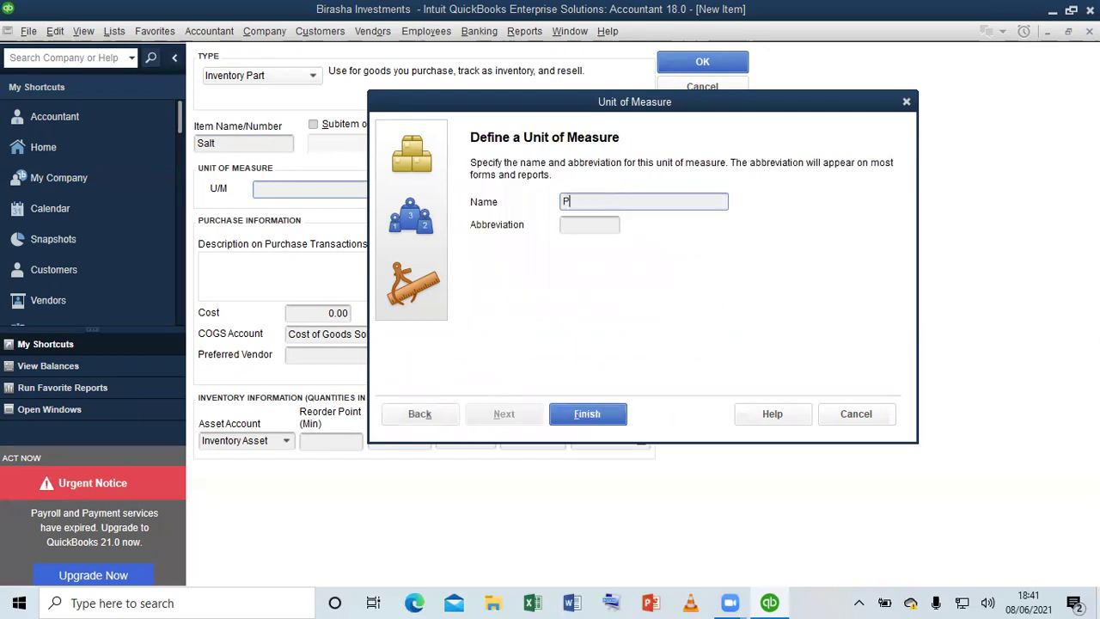
type("acket")
left_click(589, 221)
type("pkt")
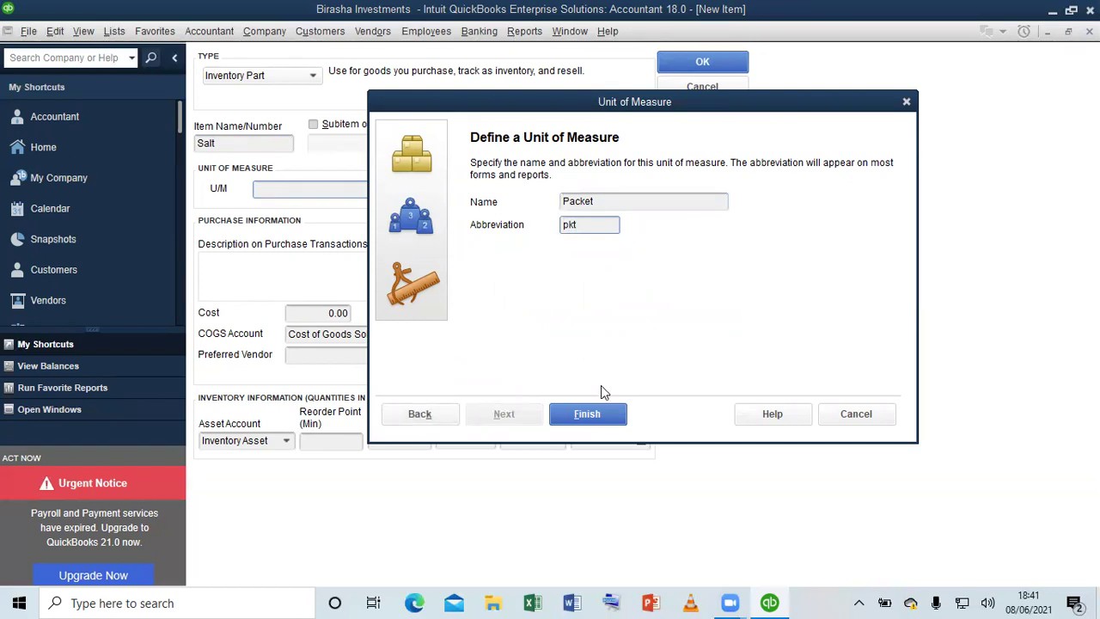
left_click(592, 413)
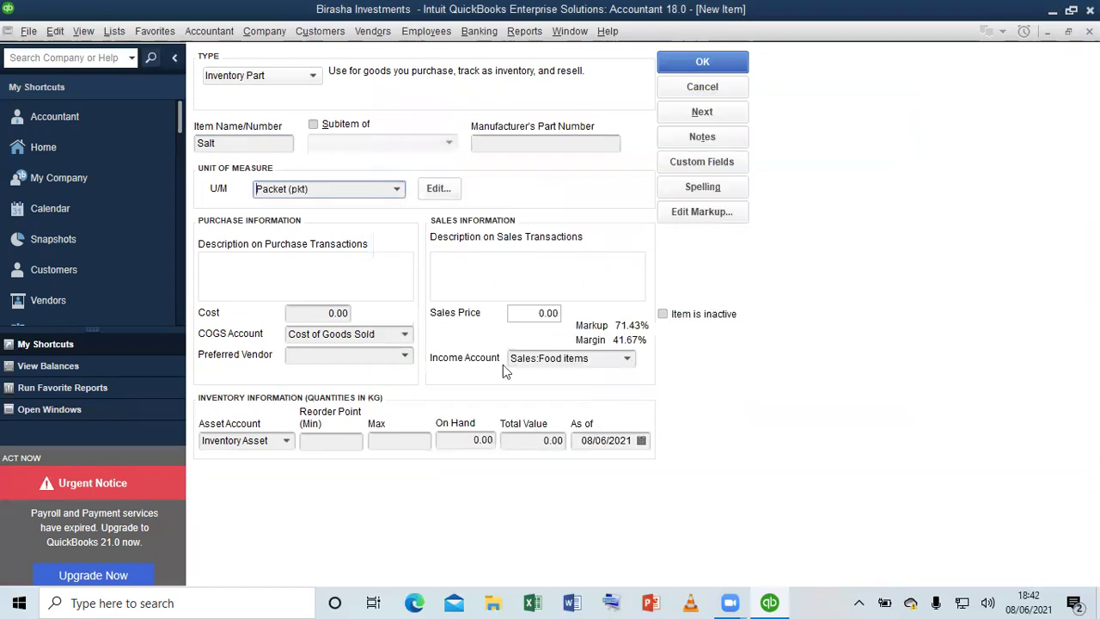
Set Salt's cost to 2,500 and sales price to 3,800, with 600 packets on hand
left_click(325, 313)
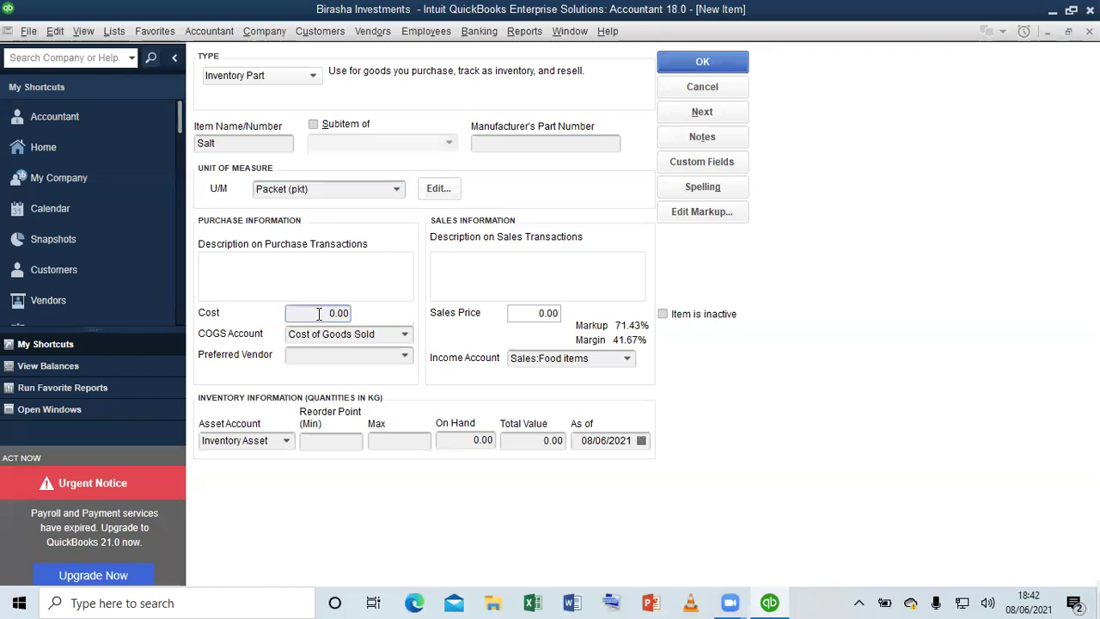
type("250")
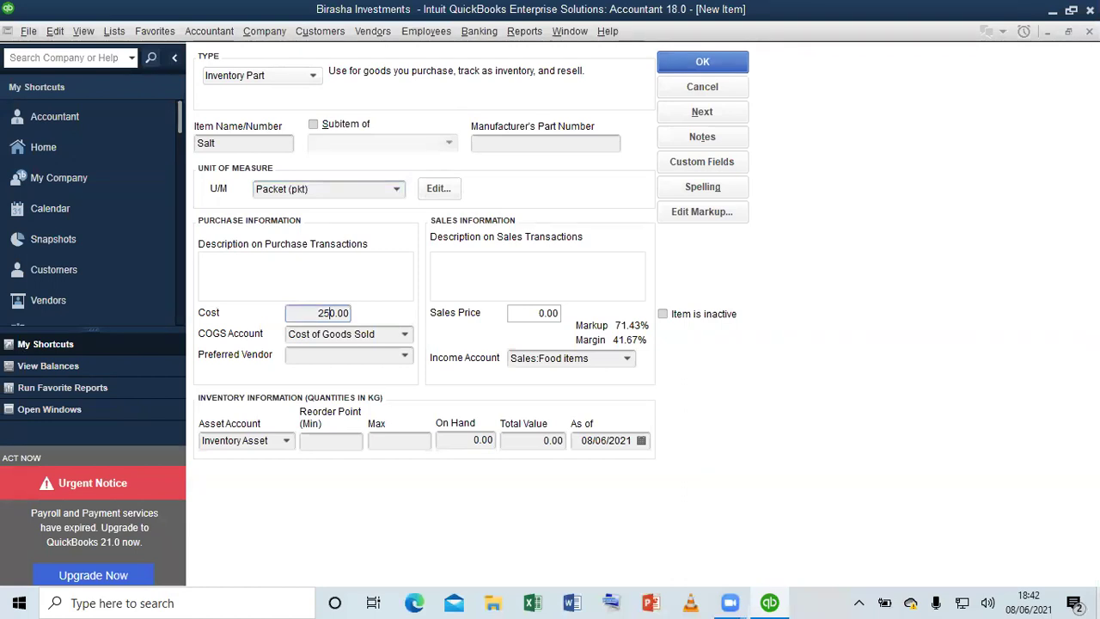
left_click(533, 311)
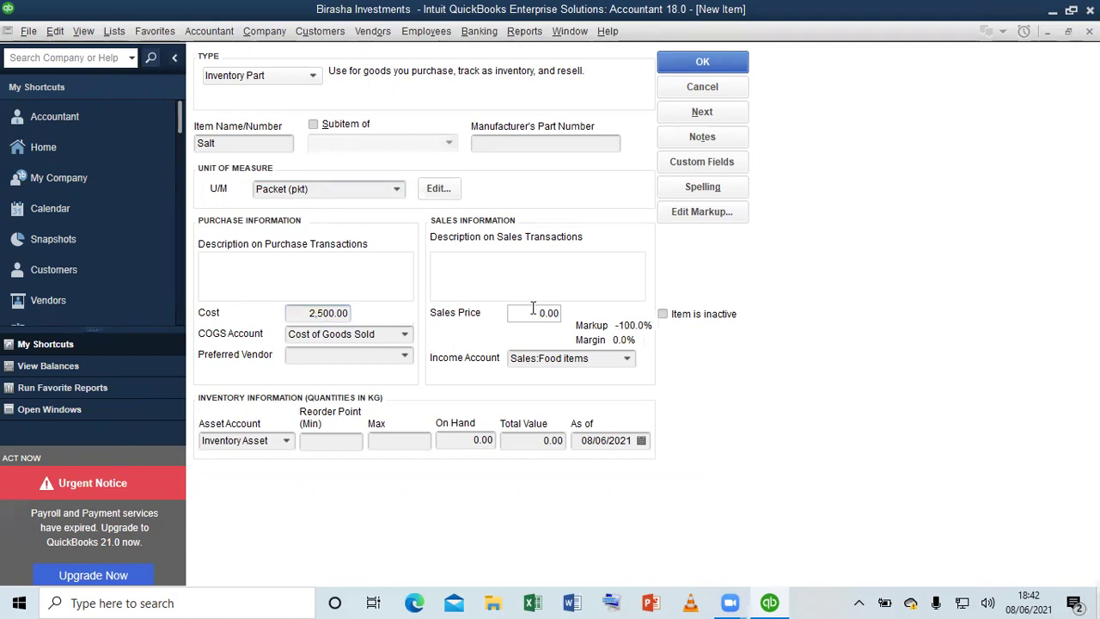
type("380")
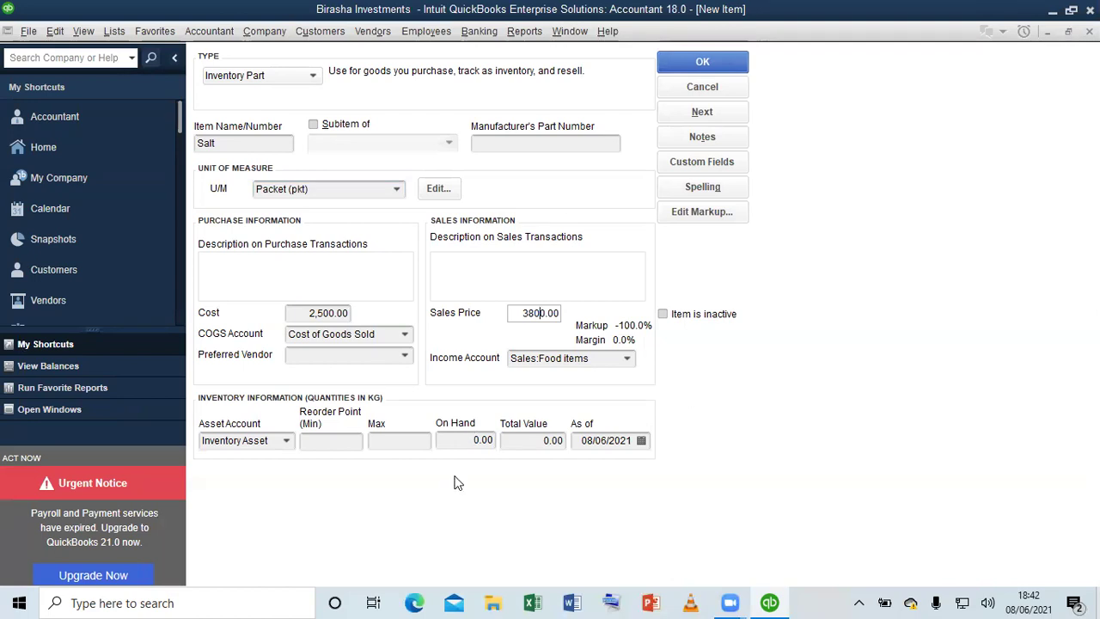
left_click(462, 437)
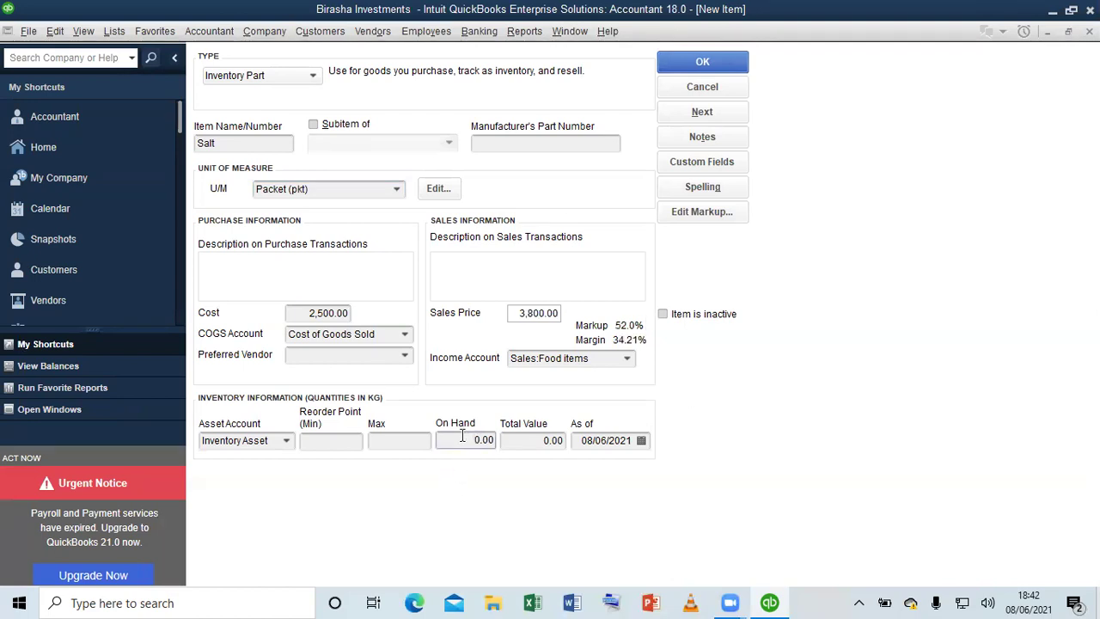
type("60")
Date the Salt opening stock 31/12/2020 and save the item, accepting the past date
left_click(640, 441)
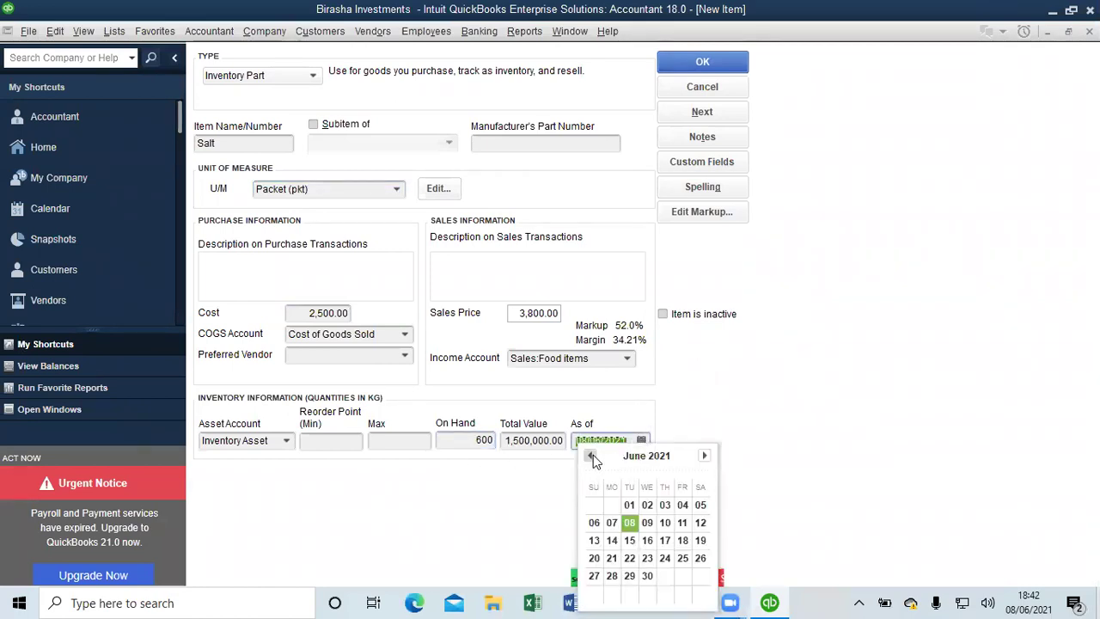
left_click(592, 456)
left_click(592, 456)
left_click(592, 456)
left_click(591, 456)
left_click(592, 456)
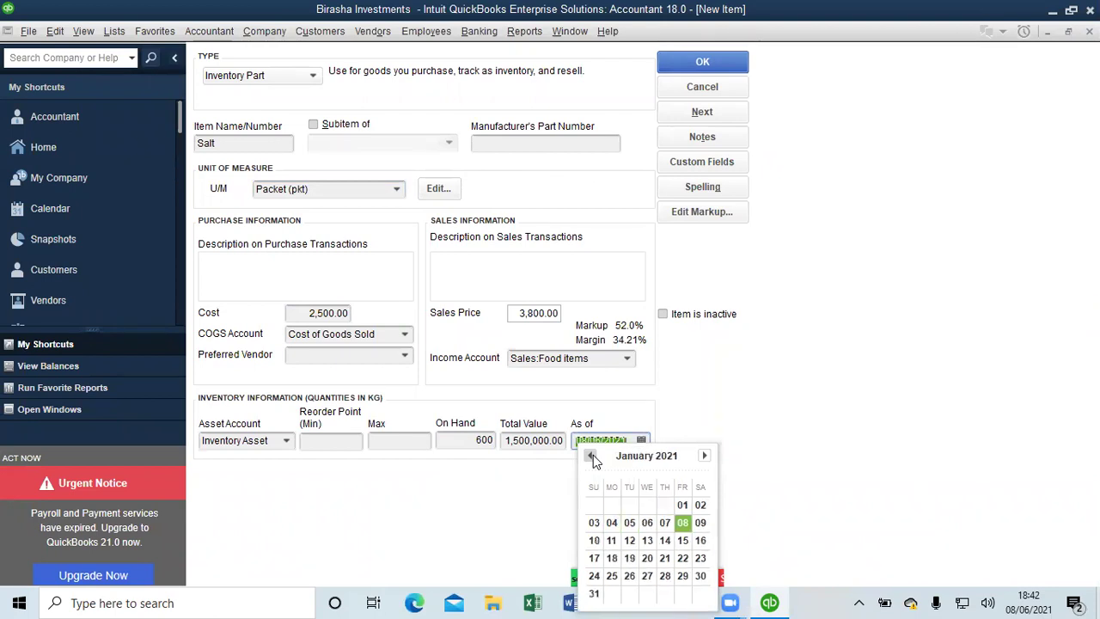
left_click(592, 456)
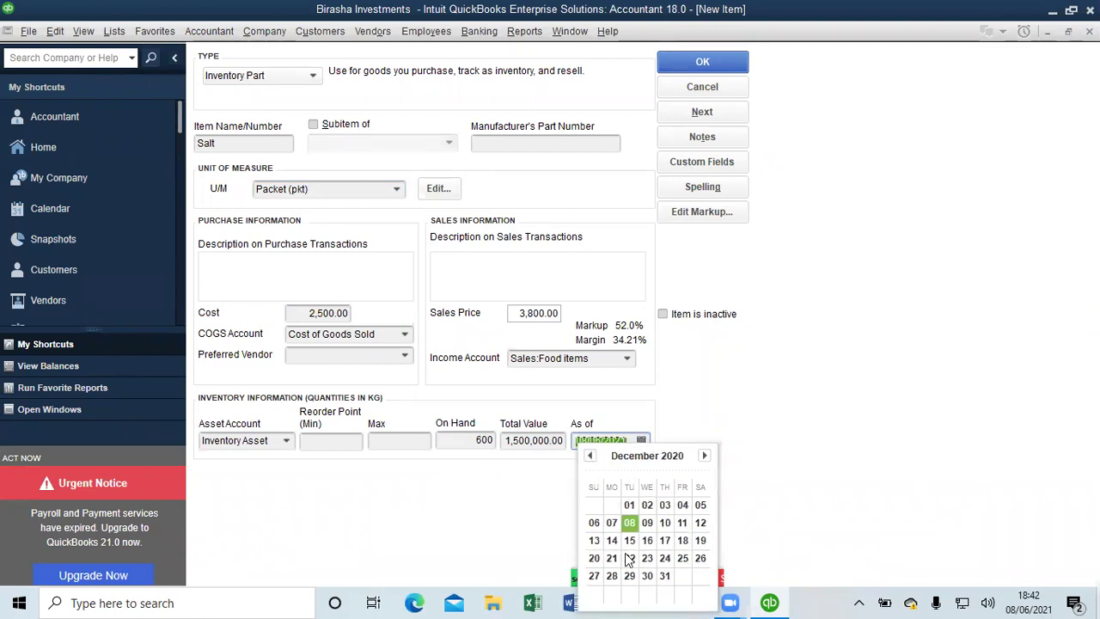
left_click(666, 576)
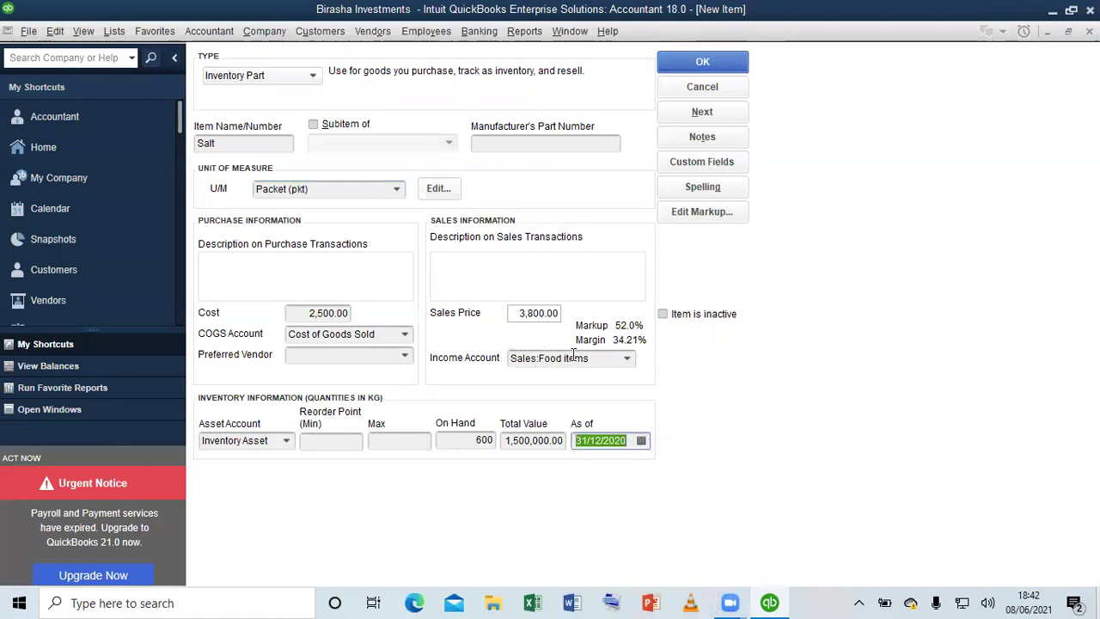
left_click(705, 113)
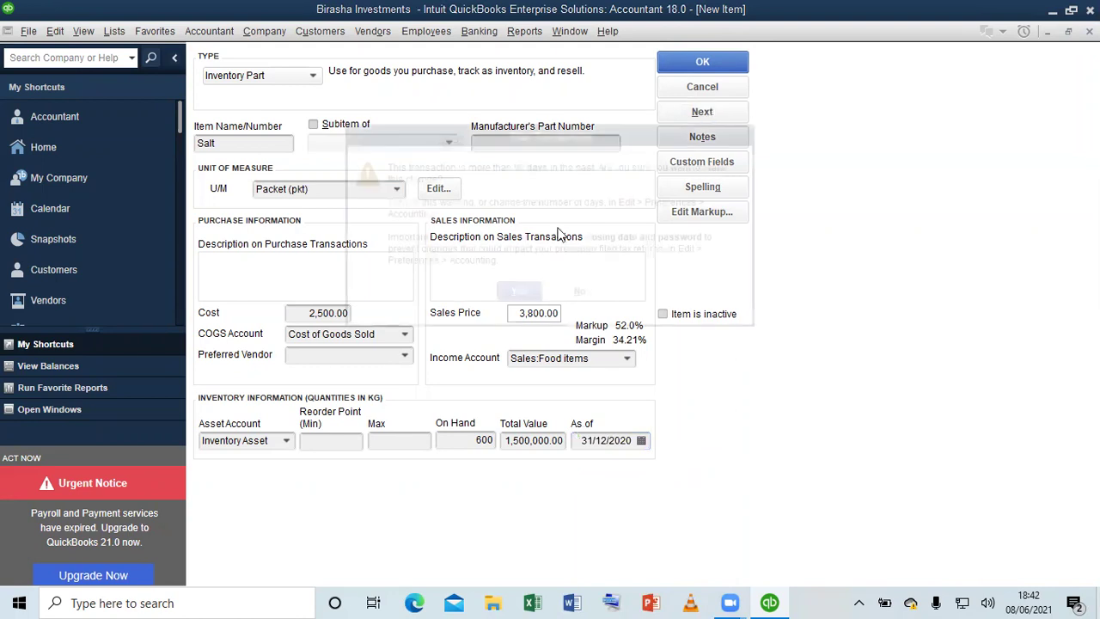
left_click(518, 295)
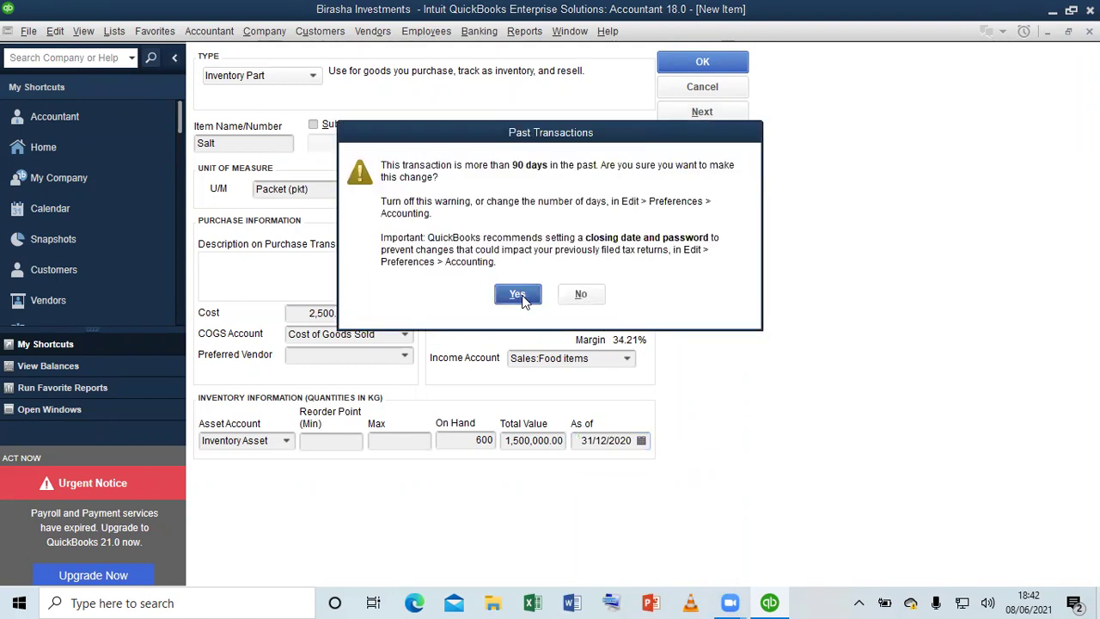
Name the new inventory part Stationery and enter Stationery as its income account
left_click(216, 144)
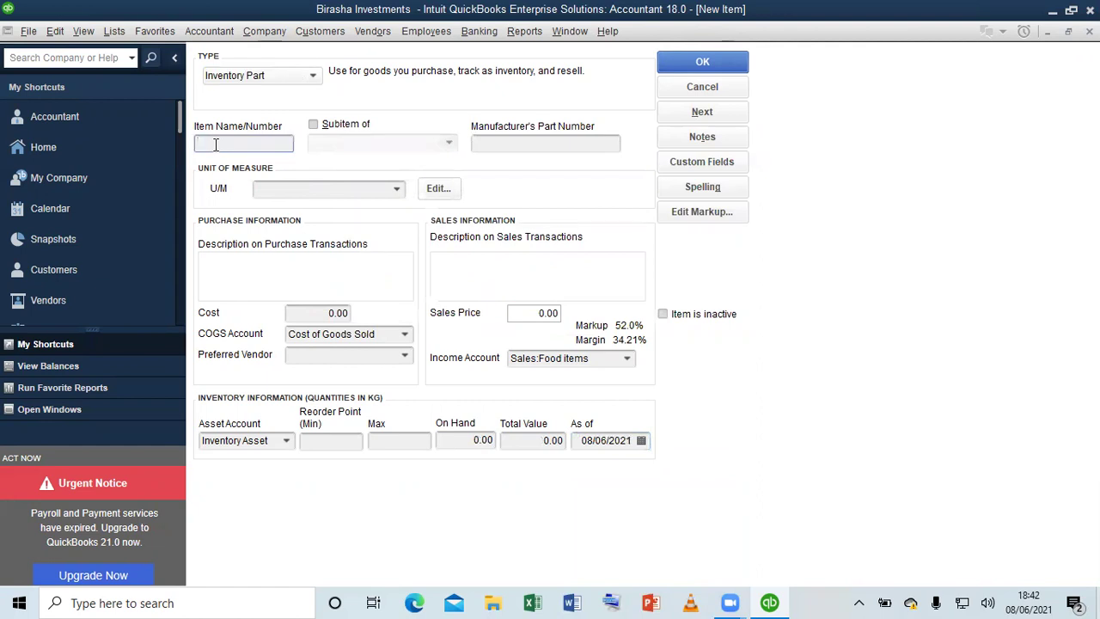
type("Station")
key("BackSpace")
left_click_drag(280, 148, 192, 131)
key("ctrl+c")
left_click(602, 357)
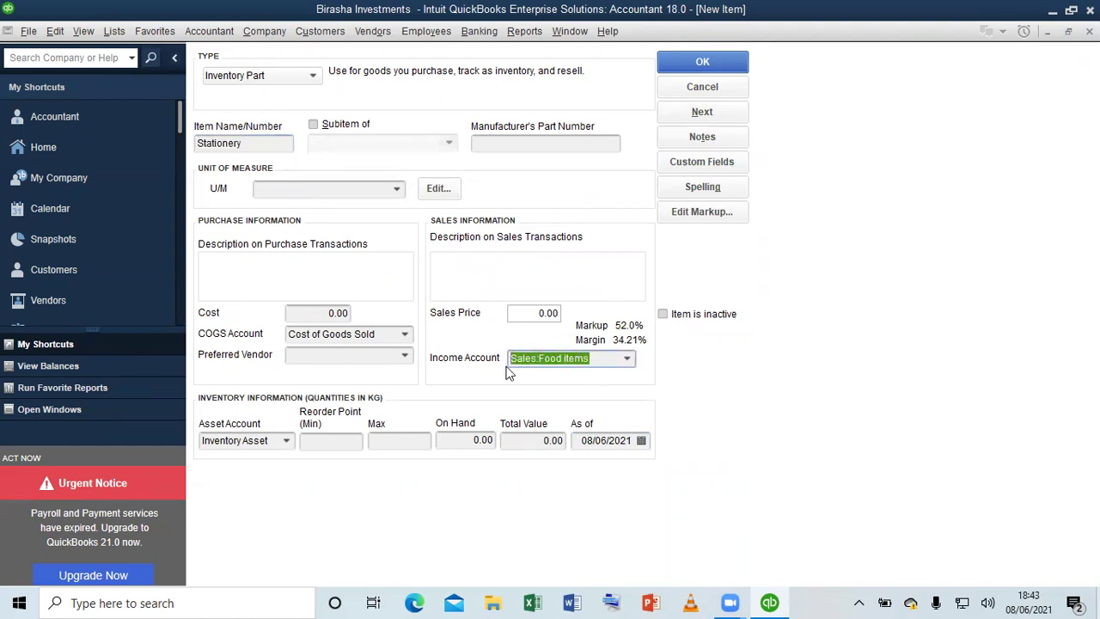
key("ctrl+v")
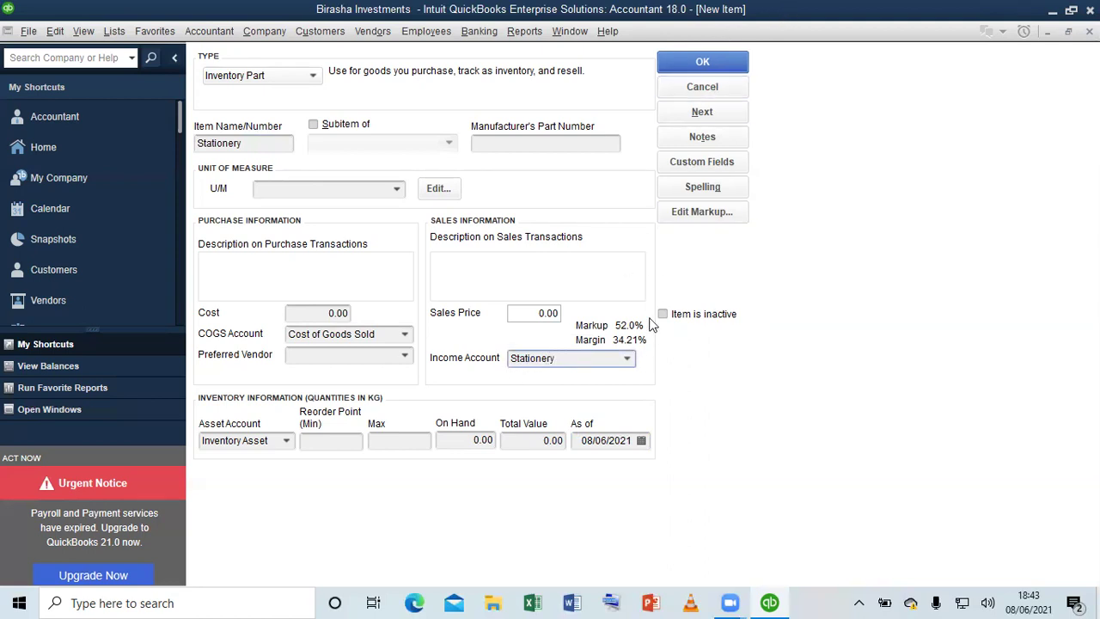
Set up Stationery as a new income account under Sales and save the Stationery item
left_click(703, 113)
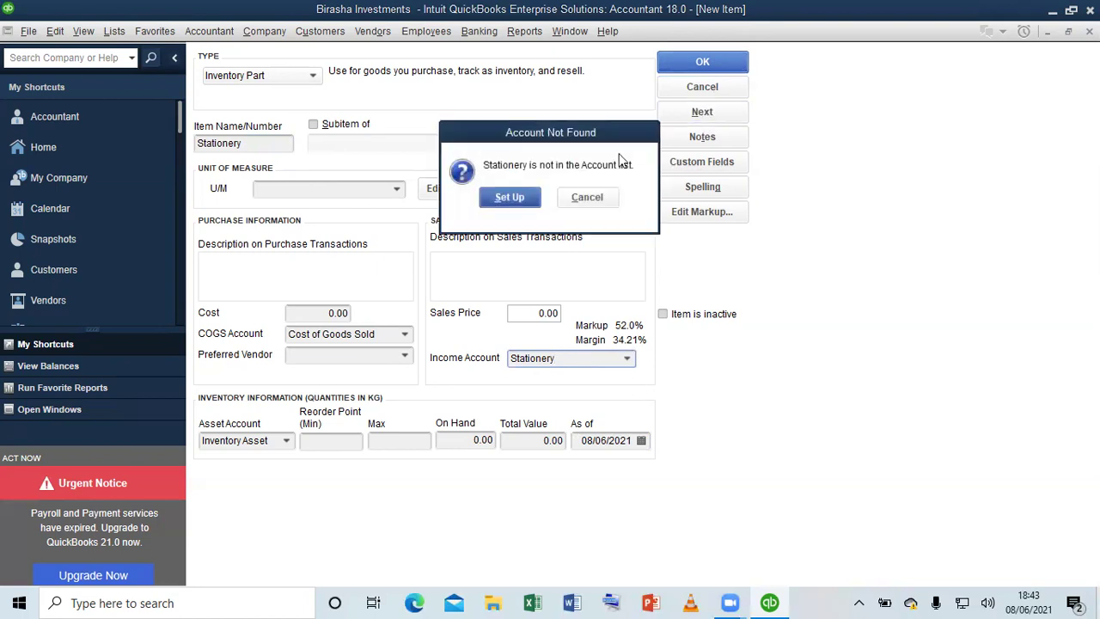
left_click(510, 197)
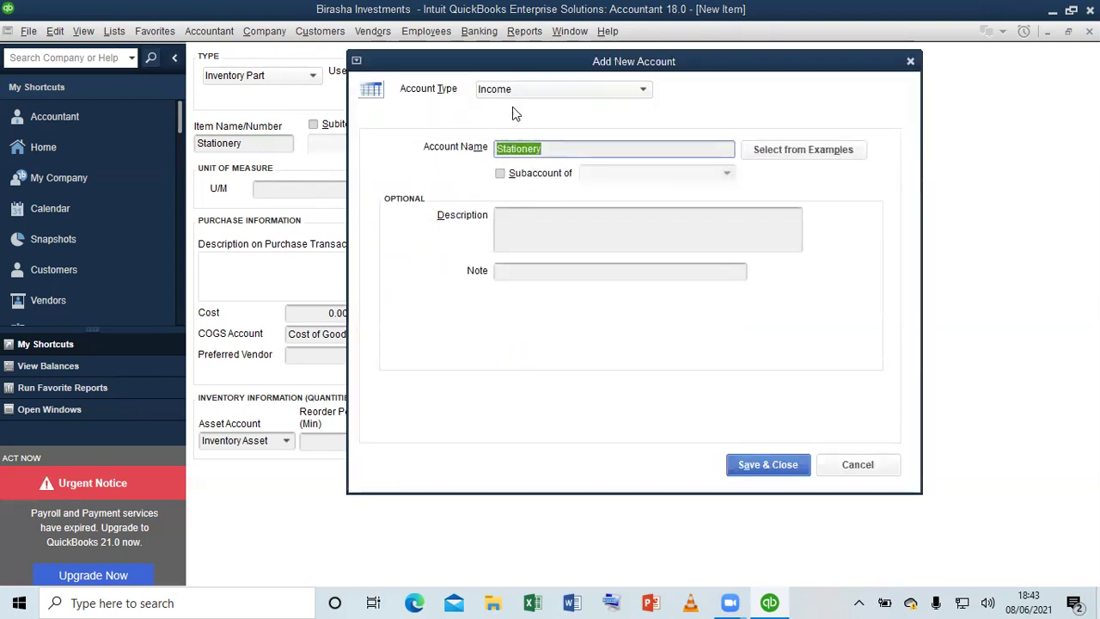
left_click(514, 177)
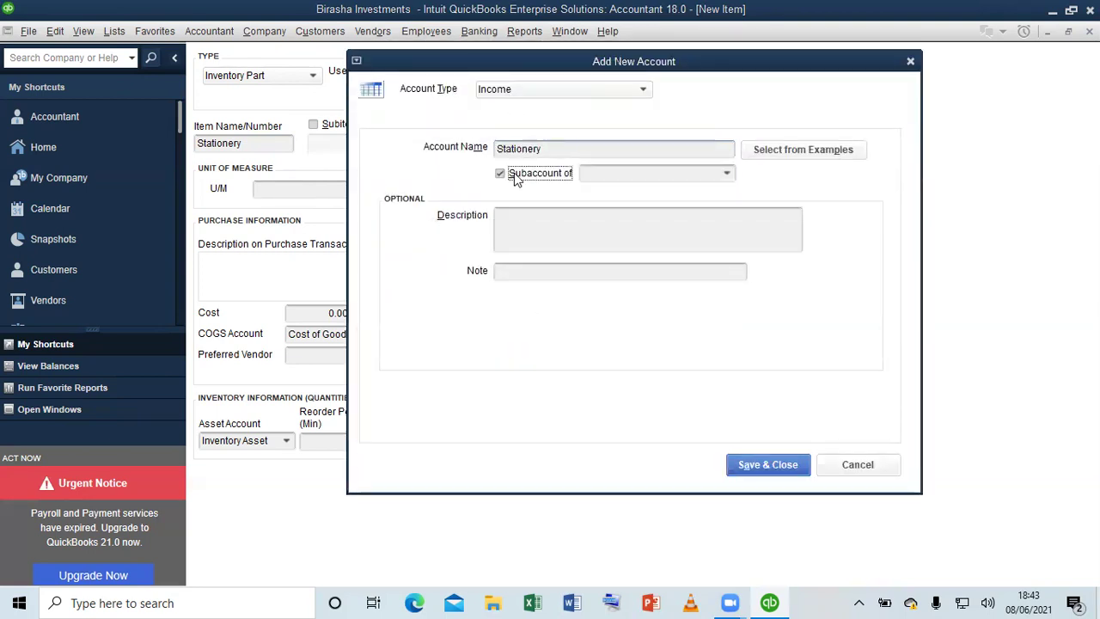
left_click(593, 173)
type("S")
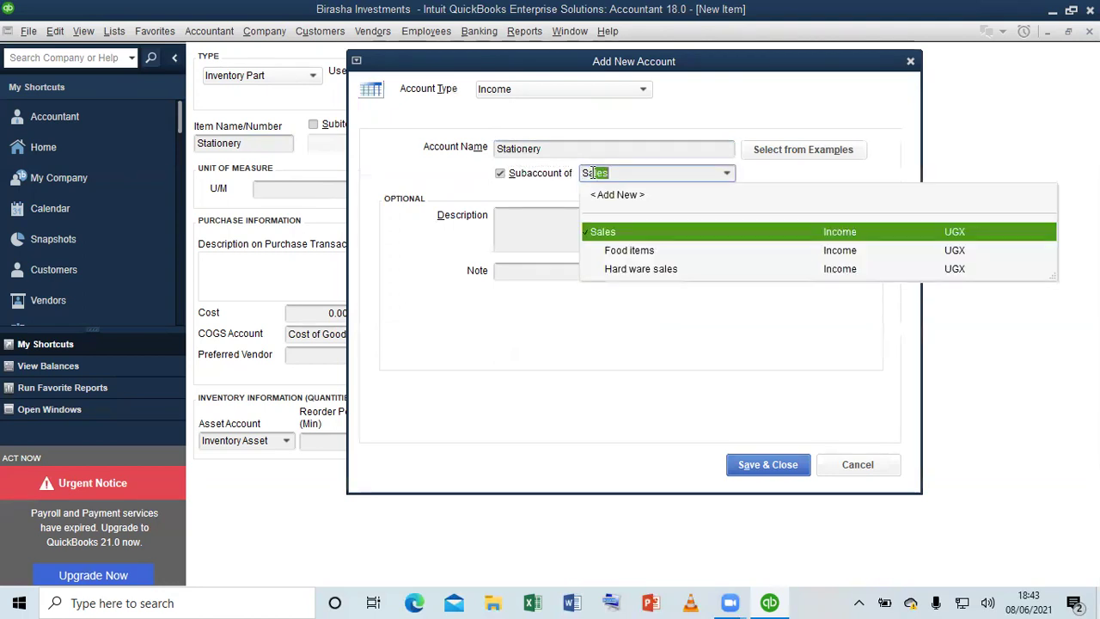
key("Escape")
left_click(776, 462)
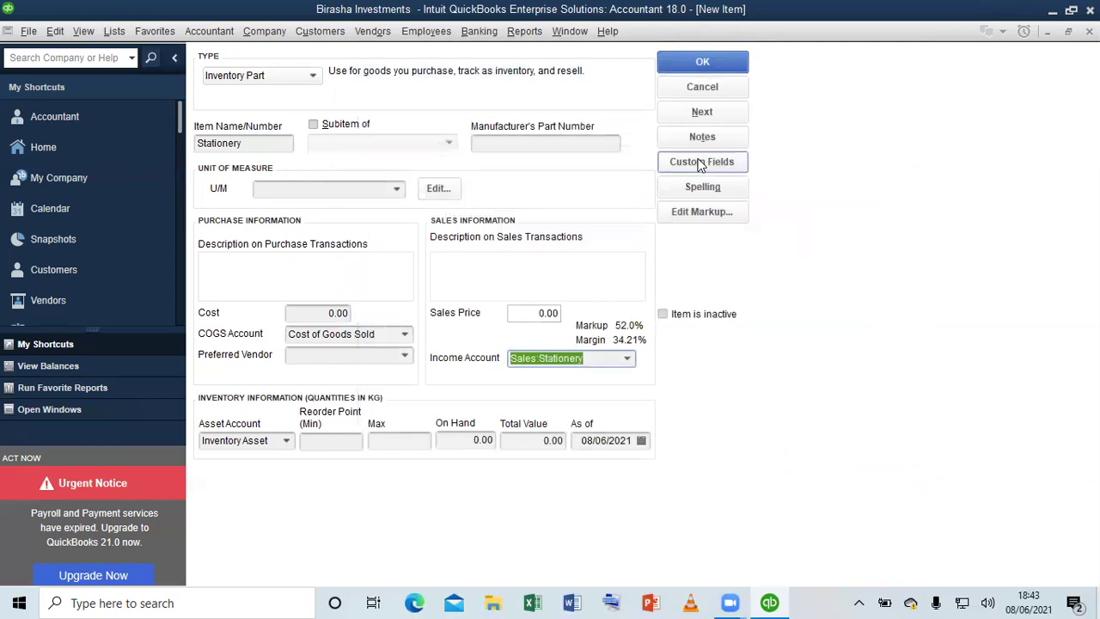
left_click(702, 111)
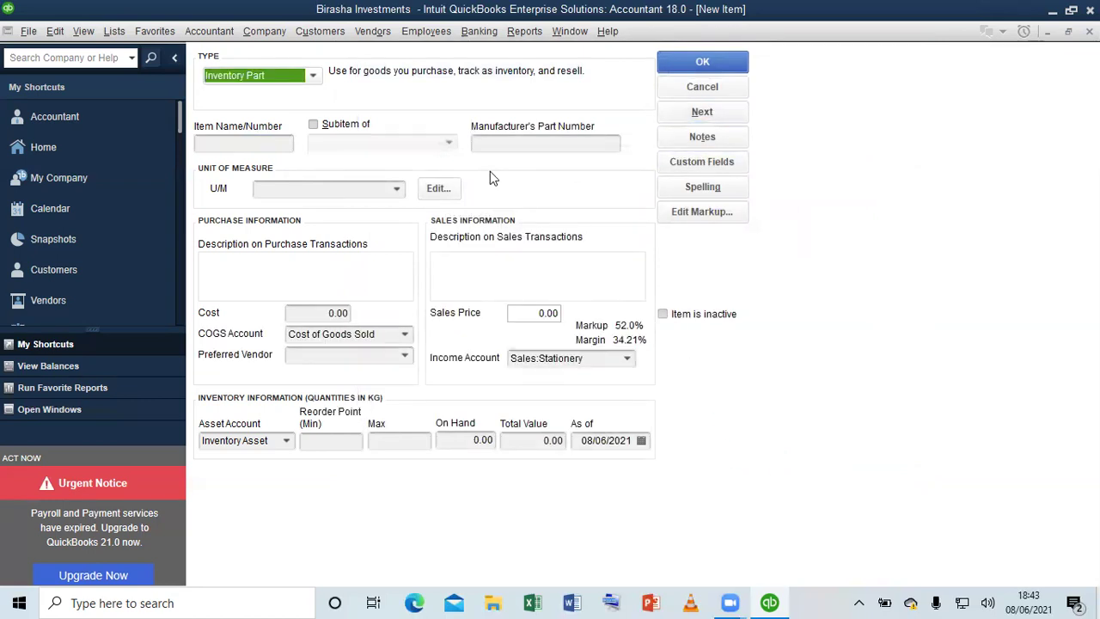
Name the next inventory part Foolscaps and start a new Count-type unit of measure for it, choosing Other as the unit
left_click(277, 143)
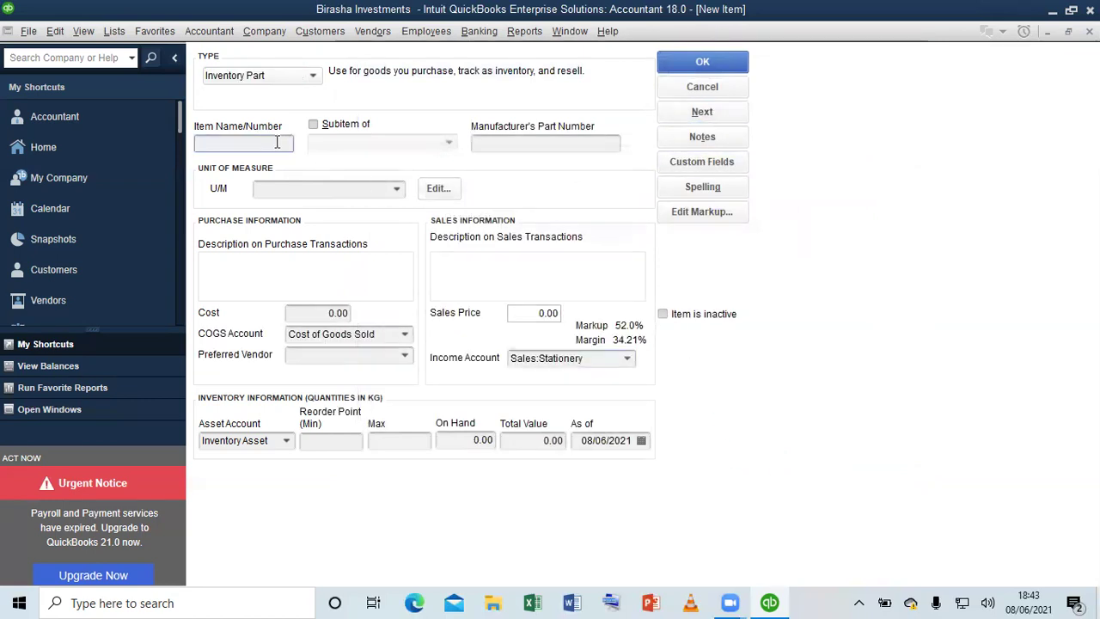
type("Foolscaps")
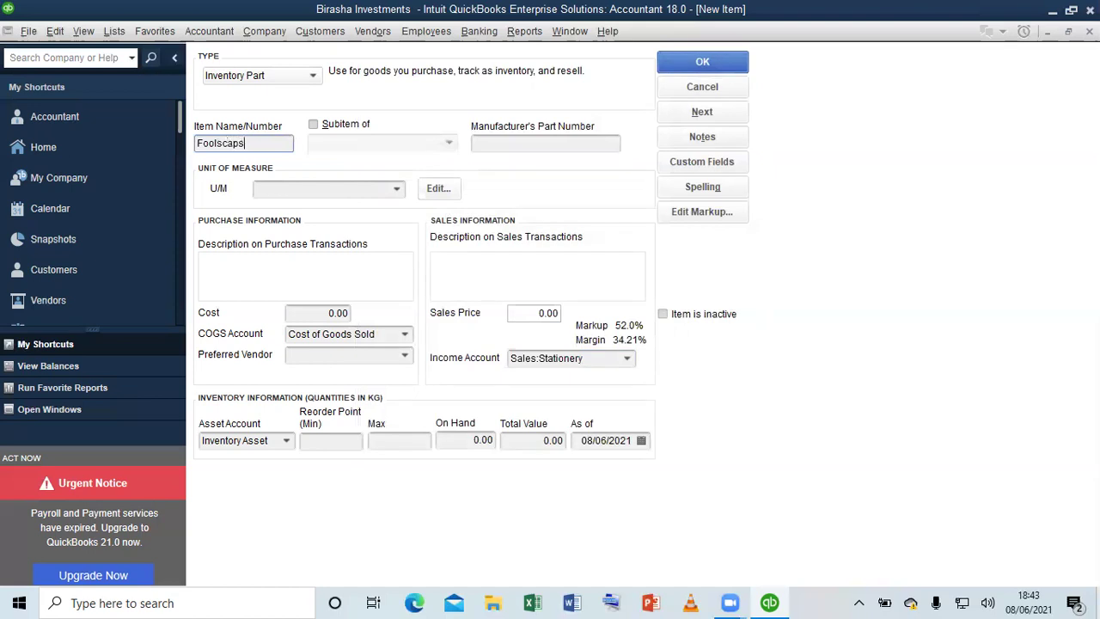
left_click(278, 186)
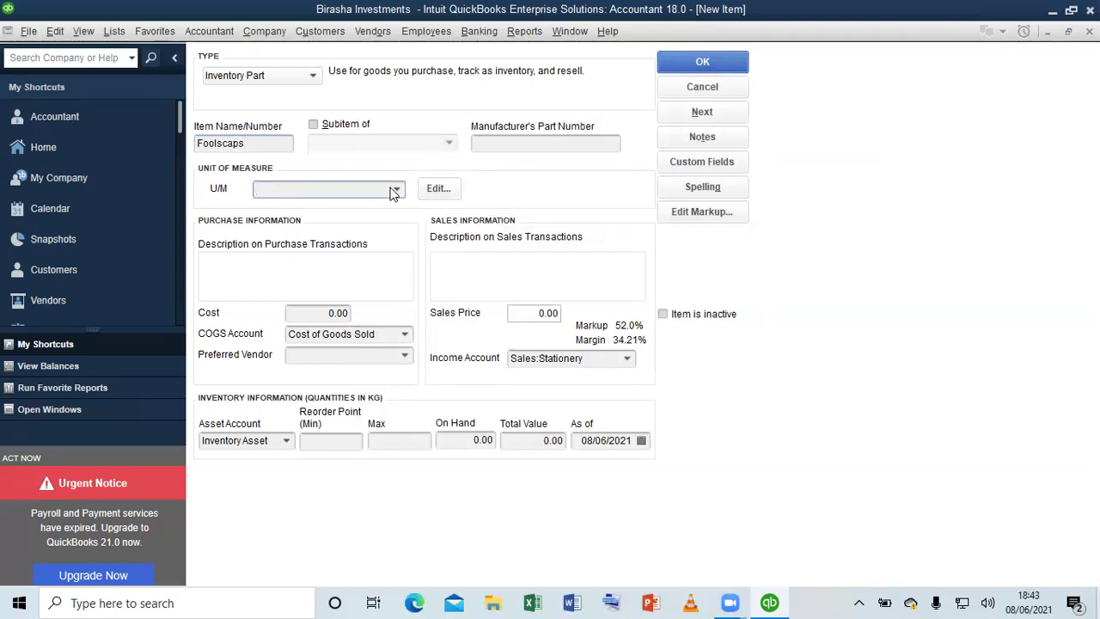
left_click(306, 312)
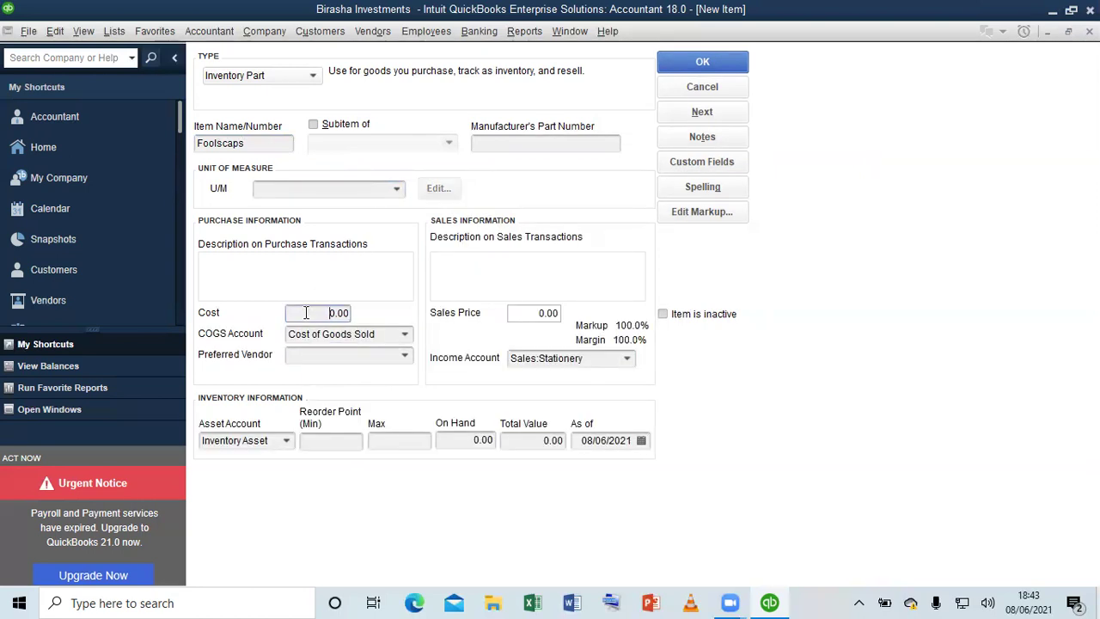
left_click(394, 188)
left_click(396, 188)
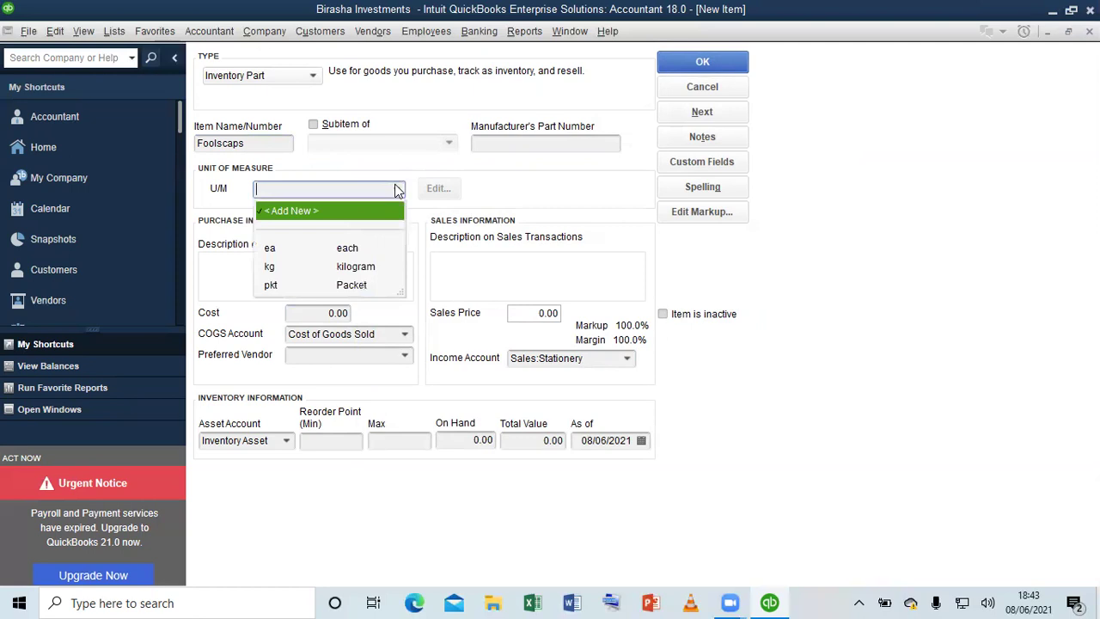
left_click(324, 211)
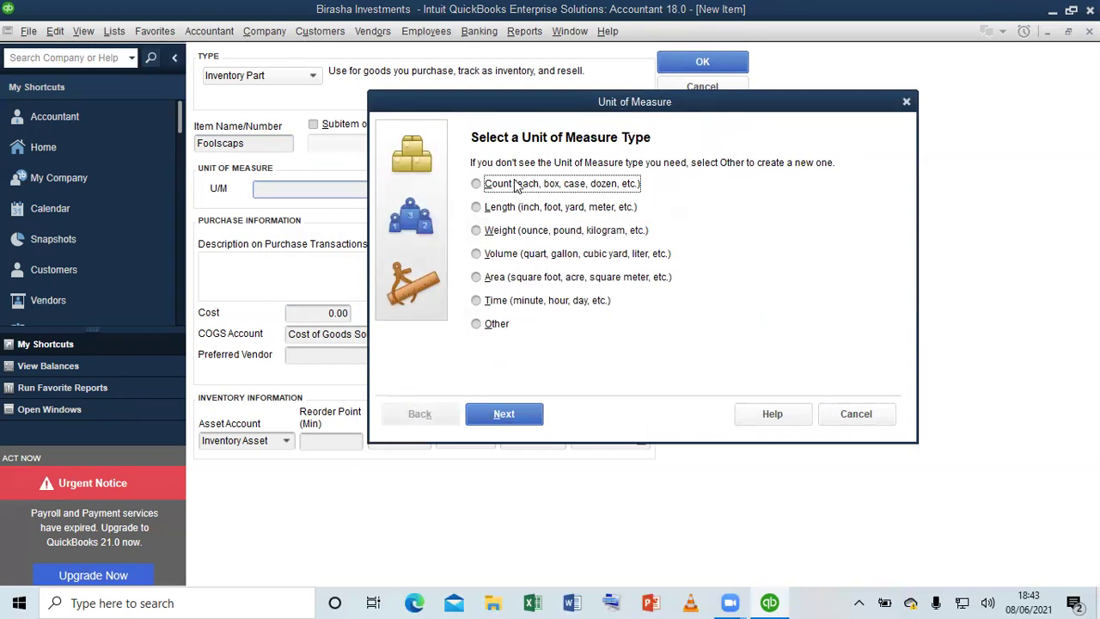
left_click(502, 413)
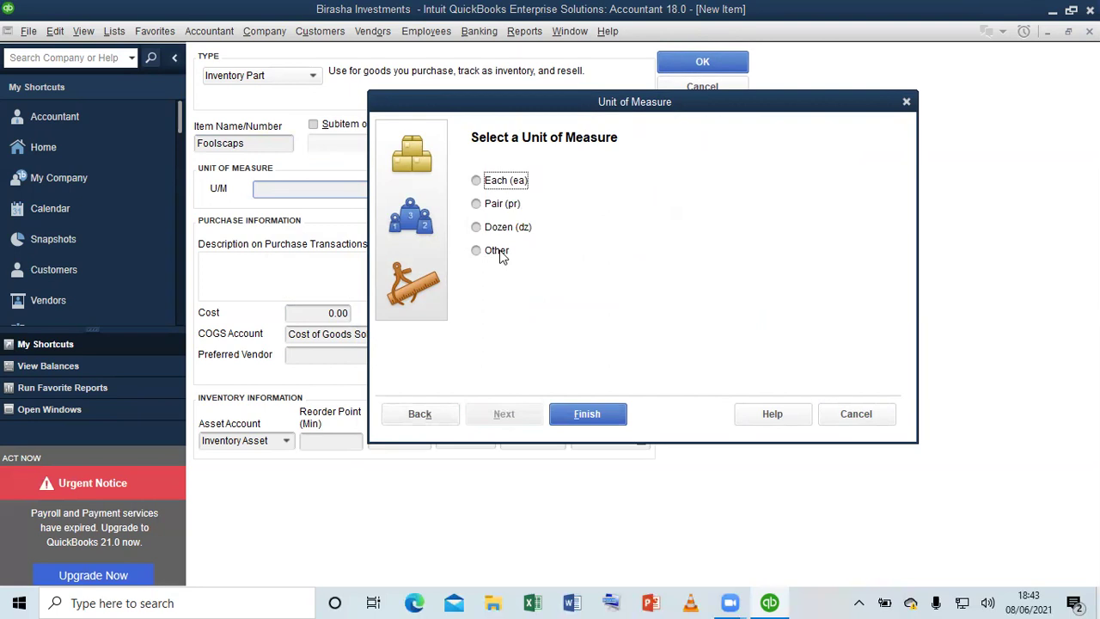
left_click(499, 251)
left_click(503, 417)
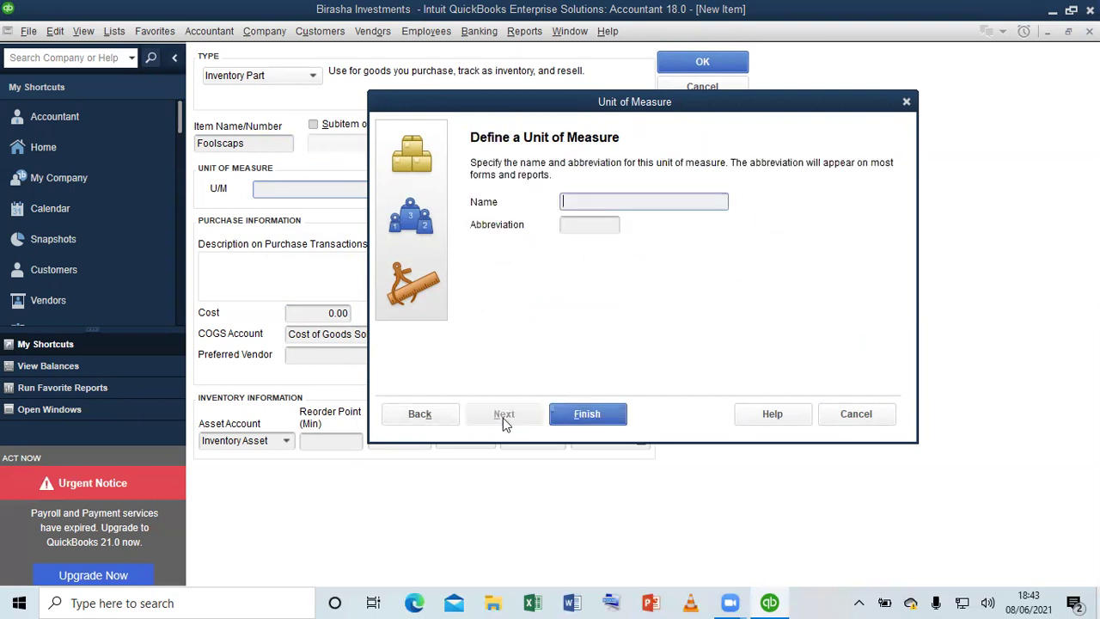
Define the new unit of measure as Realm with the abbreviation Rm and finish creating it
type("Realm")
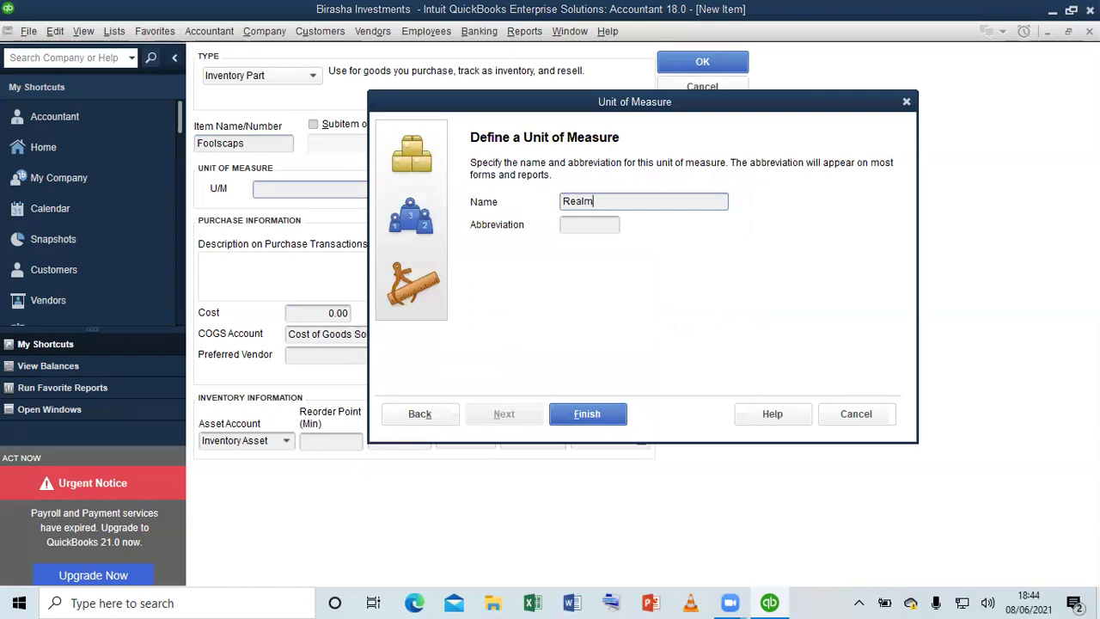
key("Tab")
type("r")
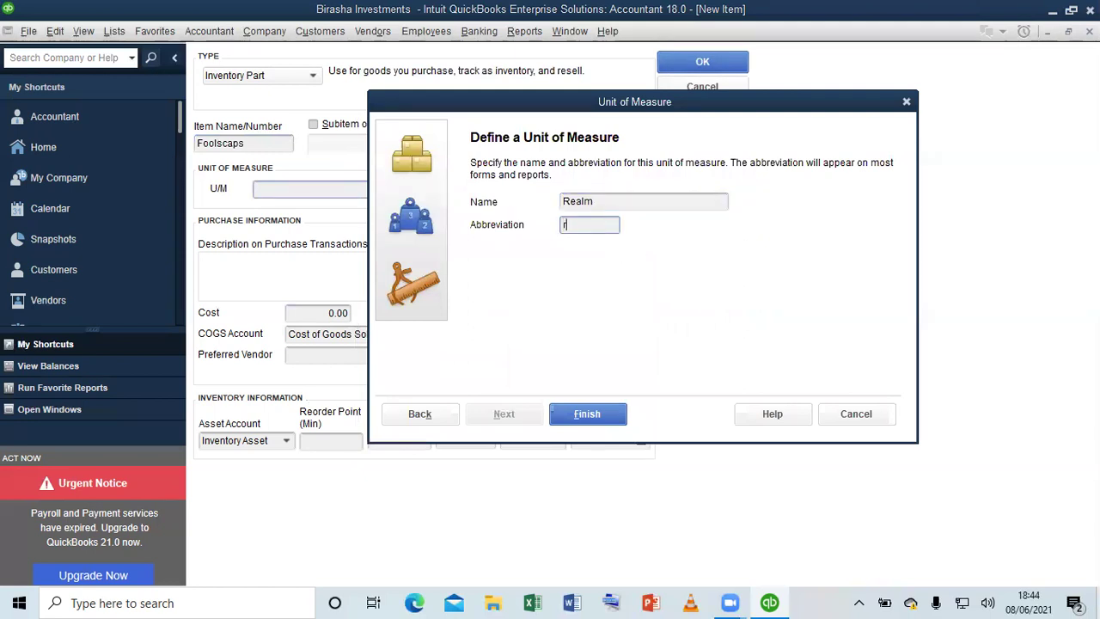
type("Rm")
left_click(588, 412)
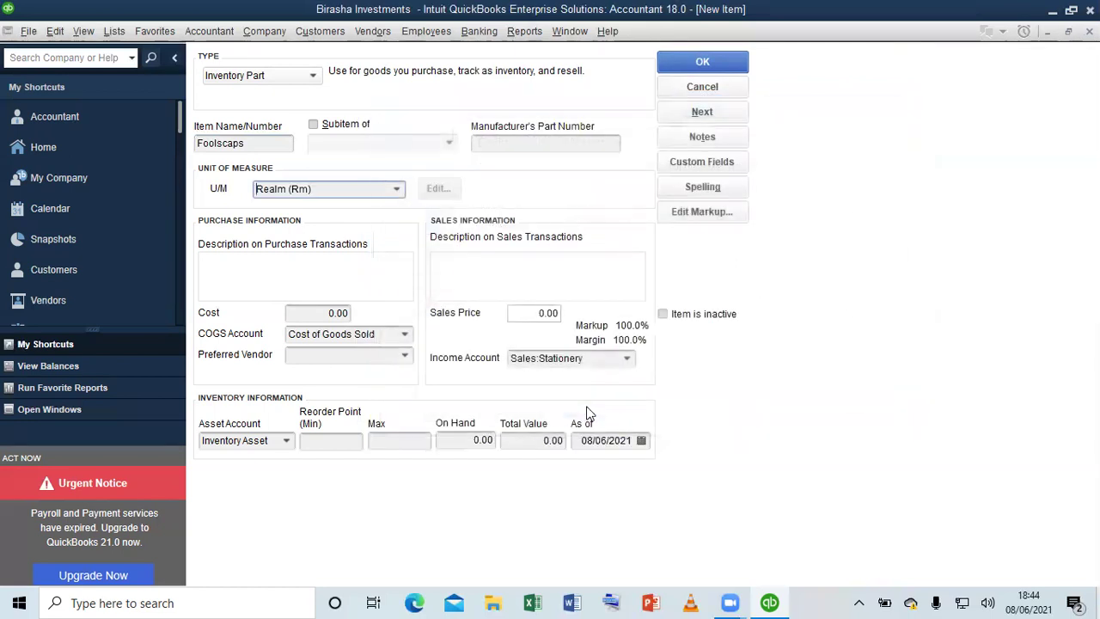
Set the Foolscaps cost to 8,000 and sales price to 13,000, with 5,000 on hand
left_click(306, 314)
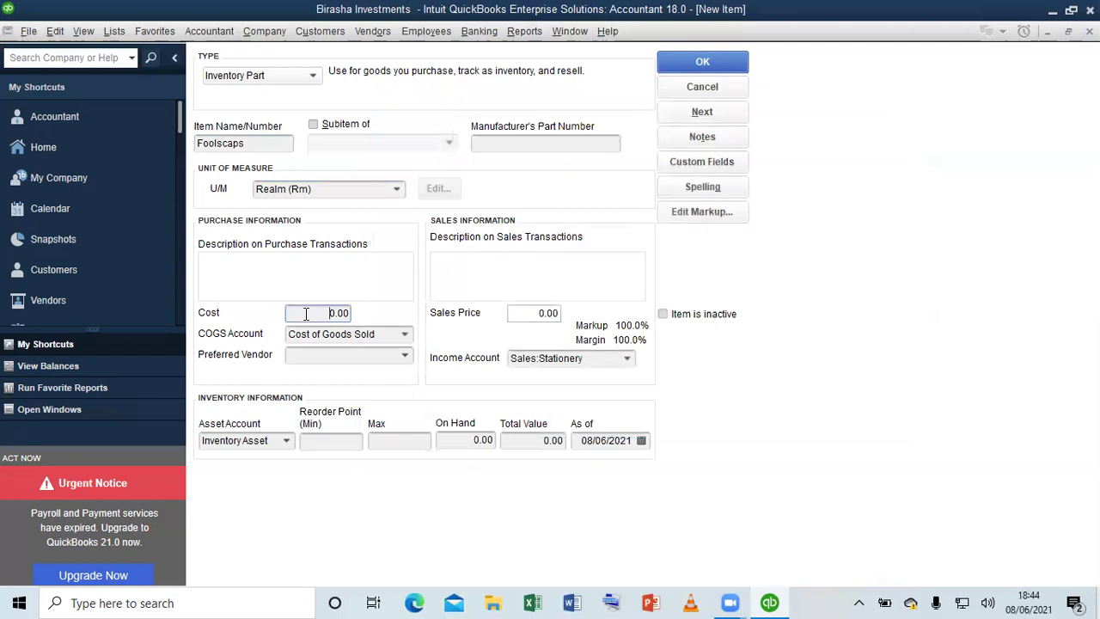
type("800")
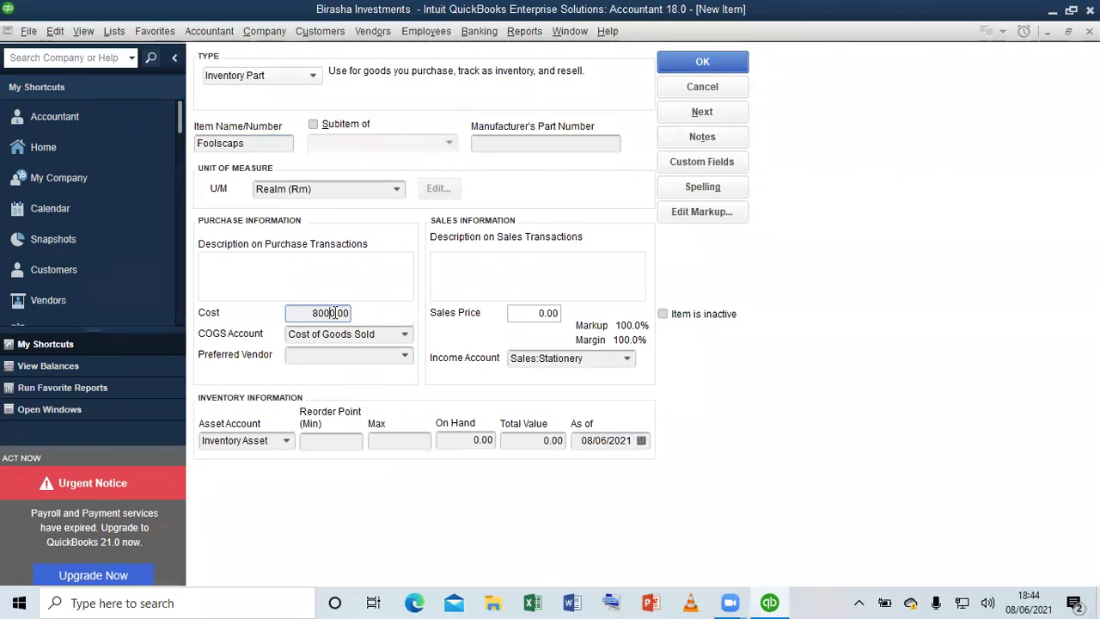
left_click(518, 312)
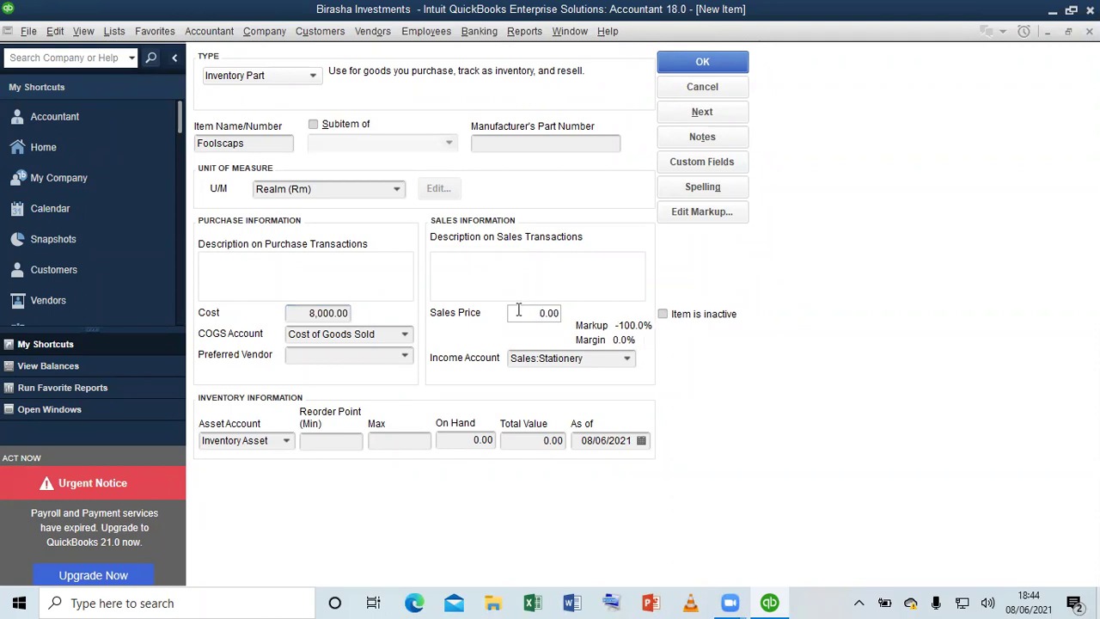
type("1300")
left_click(548, 360)
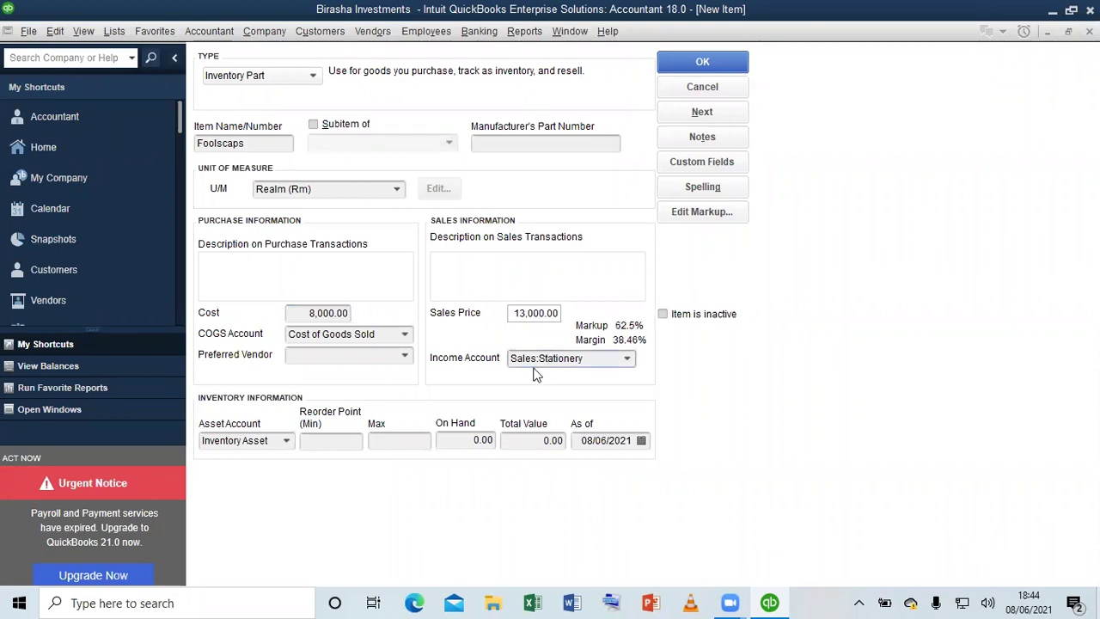
left_click(459, 441)
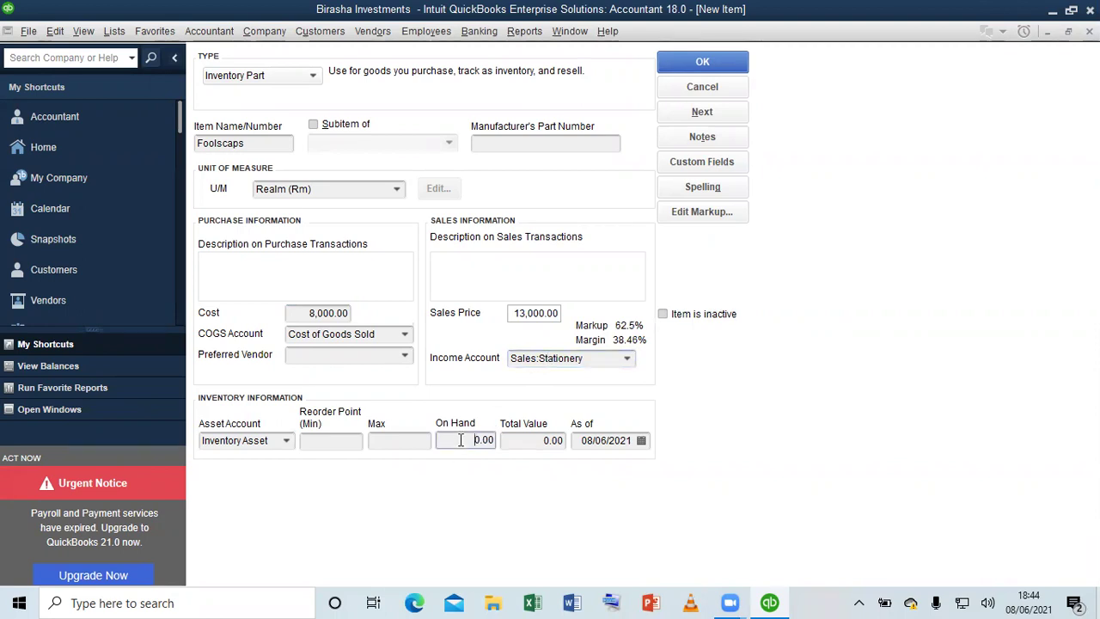
type("500")
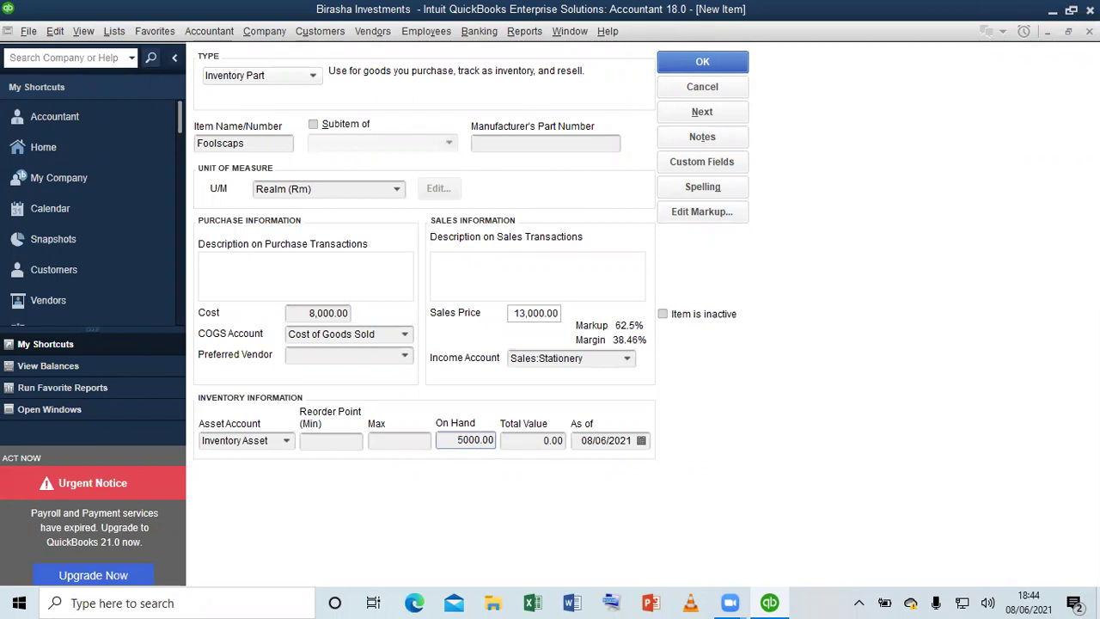
left_click(519, 444)
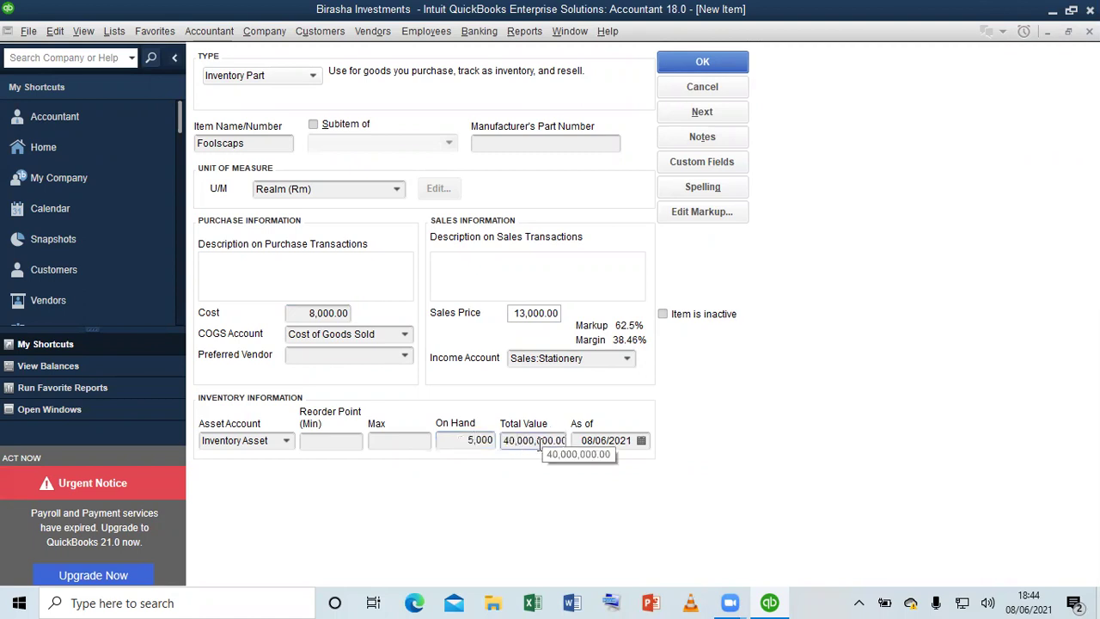
Date the Foolscaps opening stock 31/12/2020 and save the item, accepting the past date
left_click(640, 441)
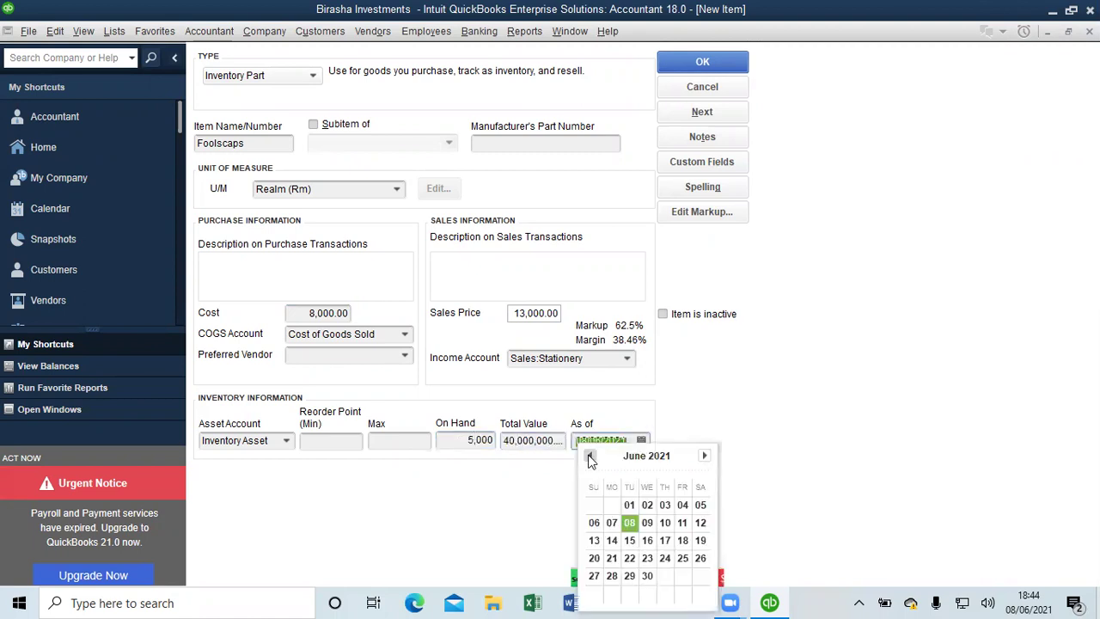
left_click(590, 456)
left_click(589, 456)
left_click(589, 456)
left_click(589, 457)
left_click(589, 456)
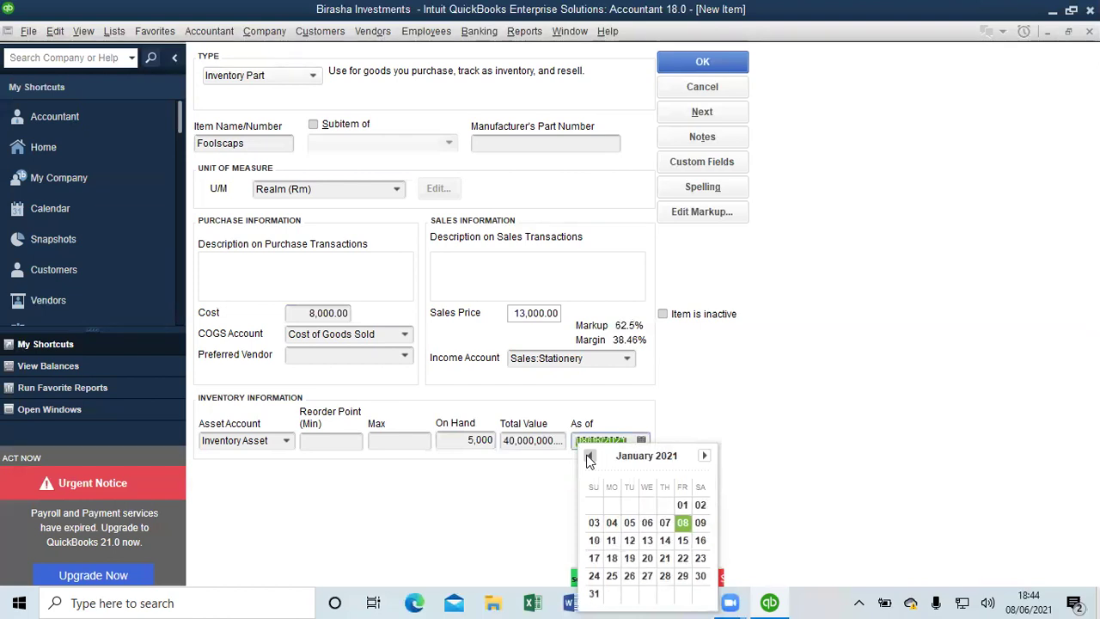
left_click(589, 456)
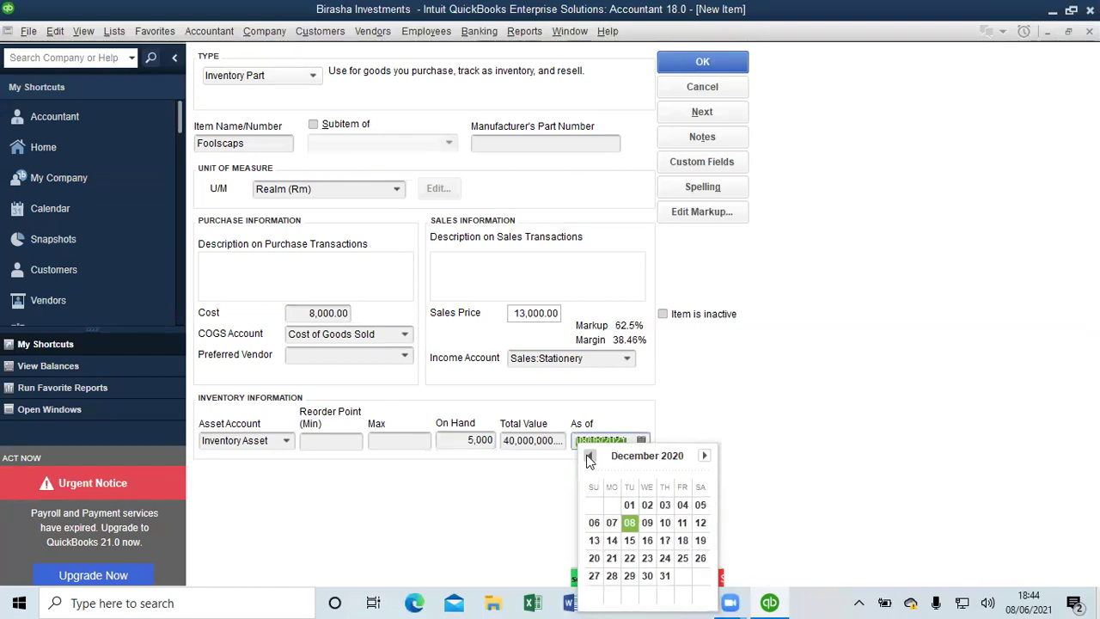
left_click(665, 577)
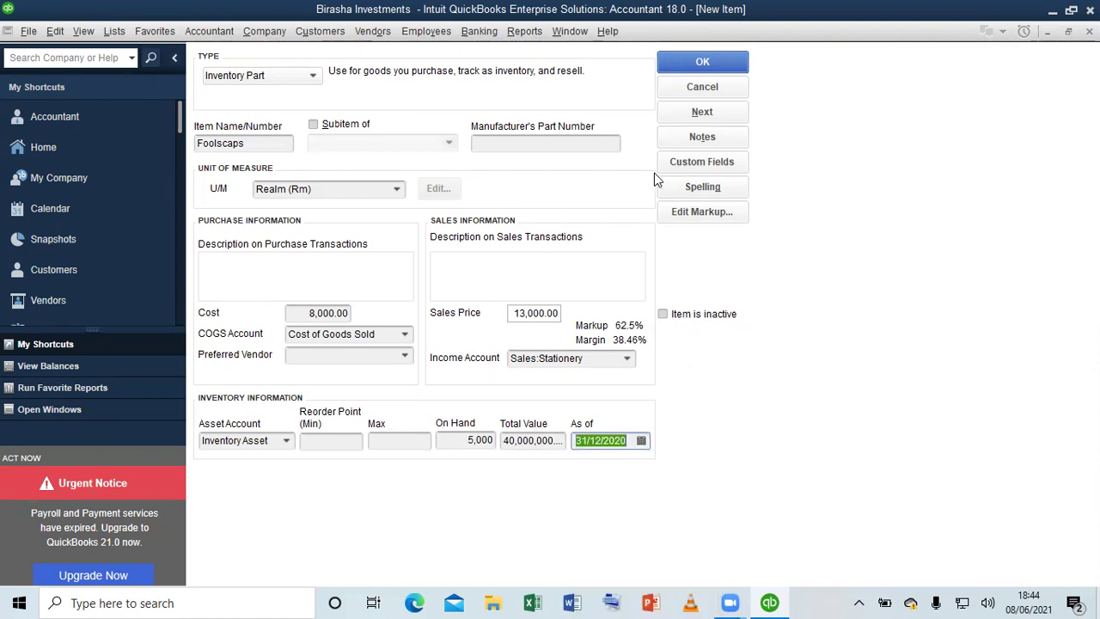
left_click(694, 115)
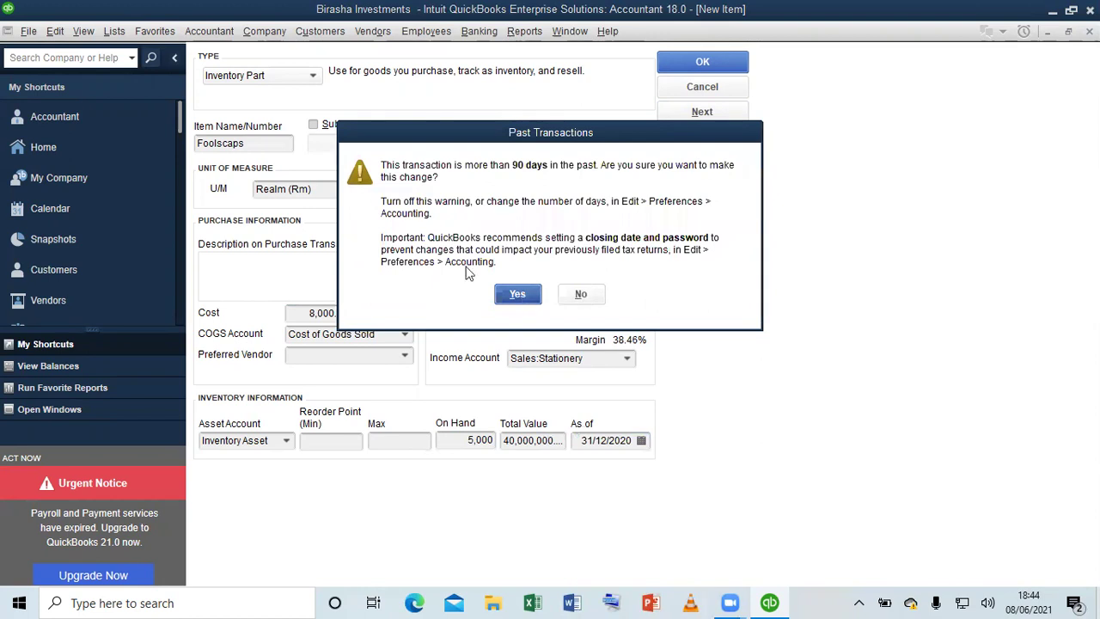
left_click(518, 295)
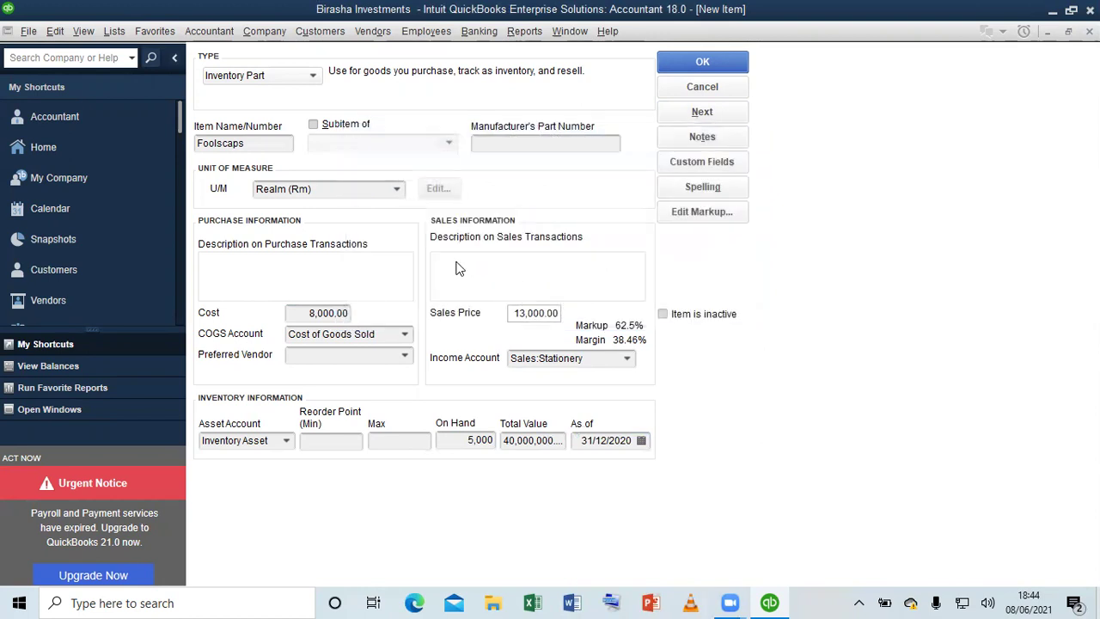
Name the next inventory part Exercise books and give it the Count-type unit of measure Dozen (dz)
left_click(261, 146)
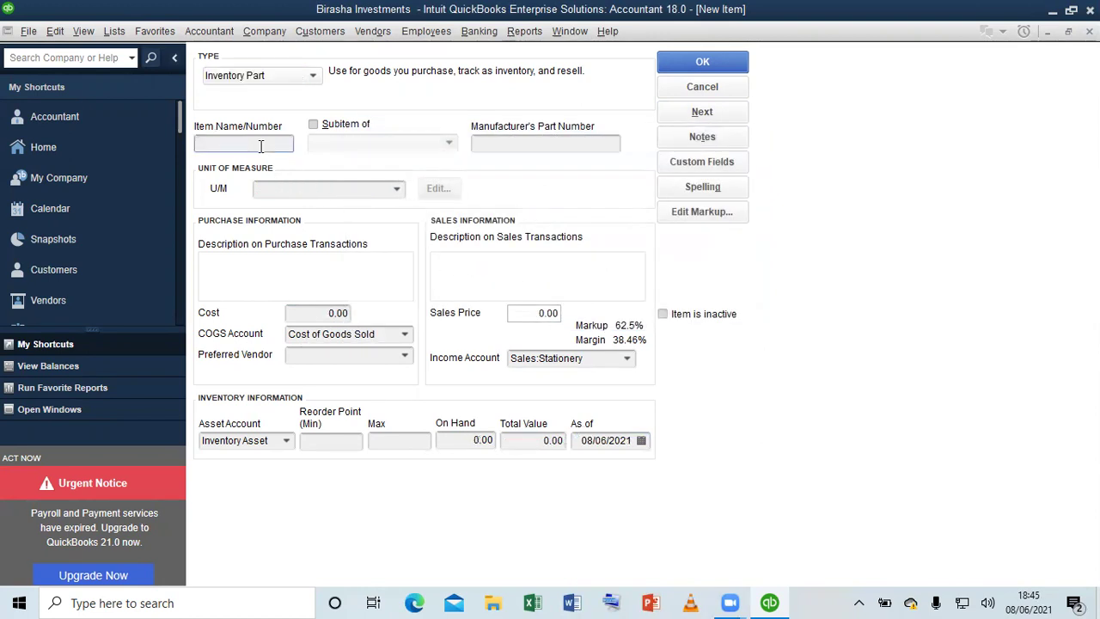
type("Exercise books")
left_click(278, 186)
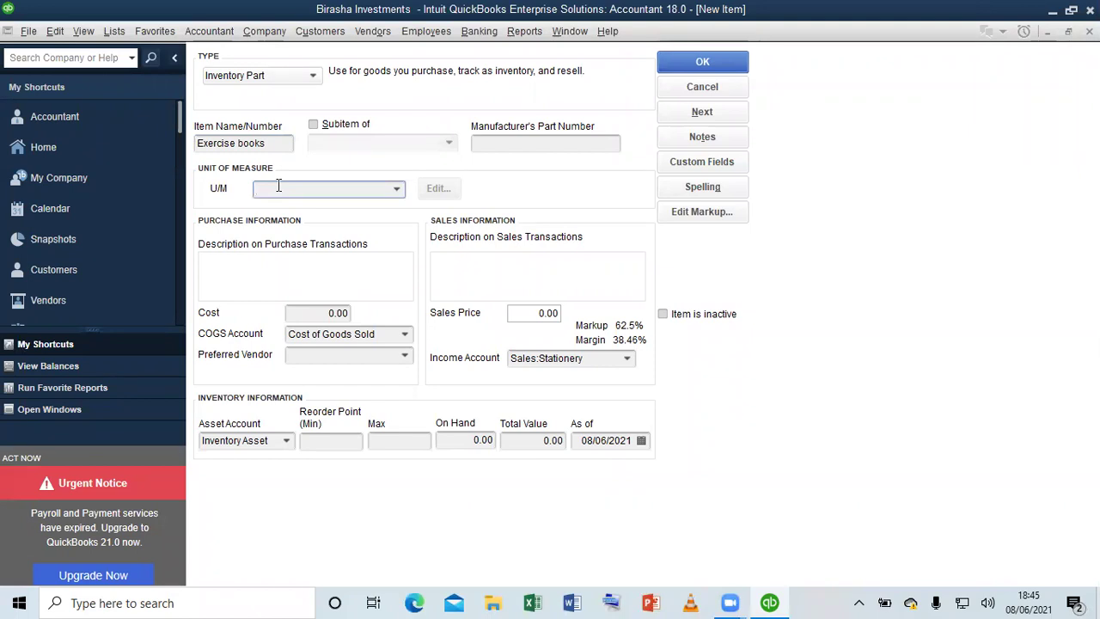
left_click(397, 187)
left_click(332, 214)
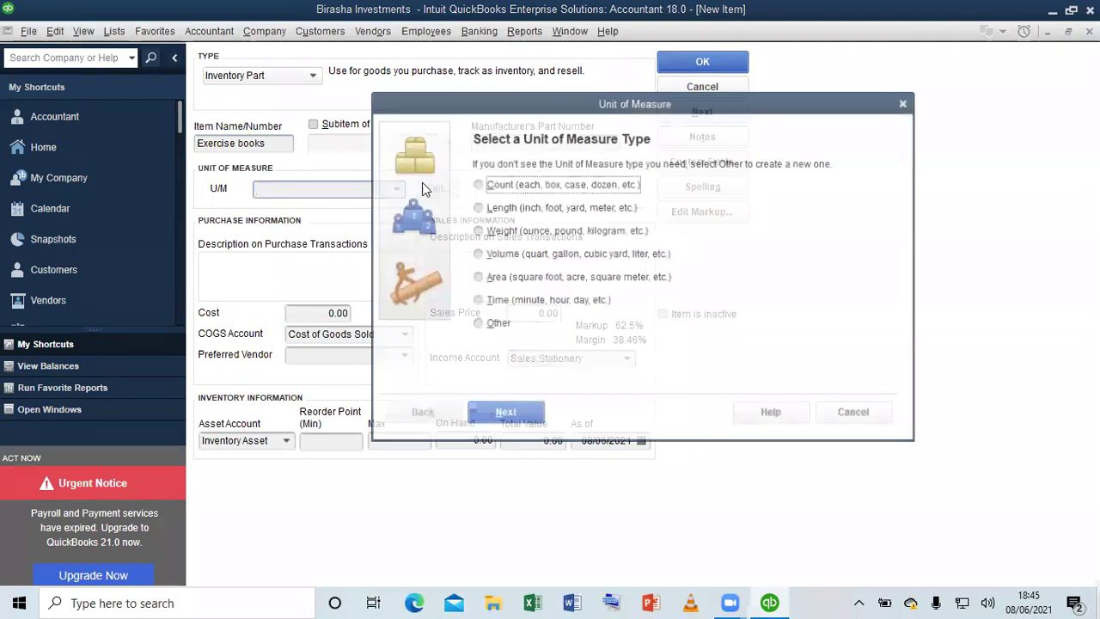
left_click(502, 416)
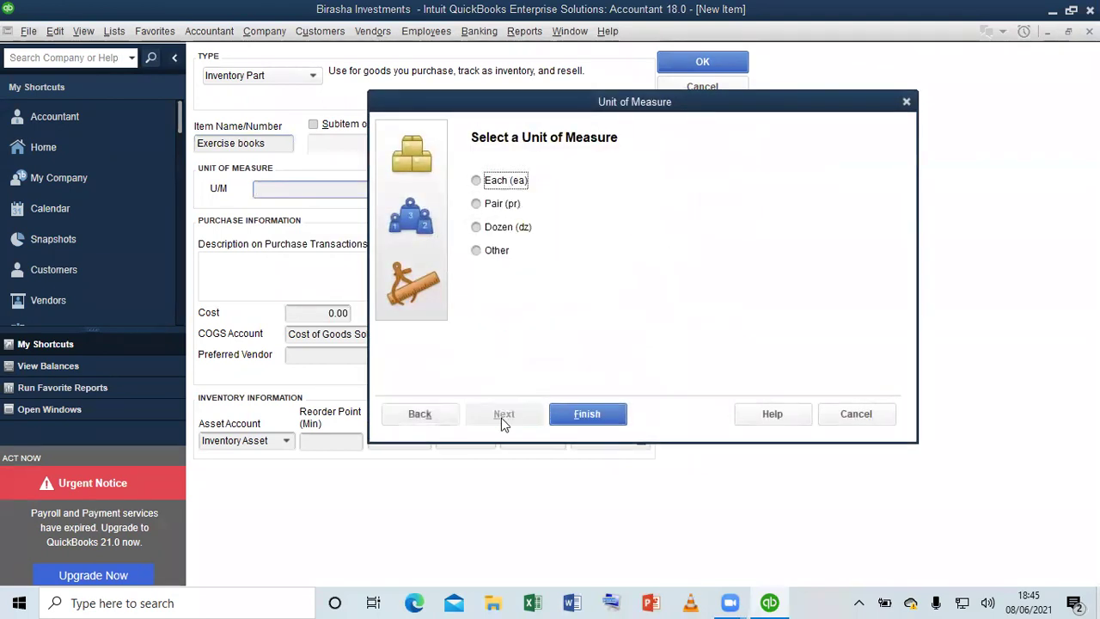
left_click(503, 228)
left_click(584, 416)
Set the Exercise books cost to 9,500 and sales price to 12,000, with 2,000 on hand
left_click(322, 315)
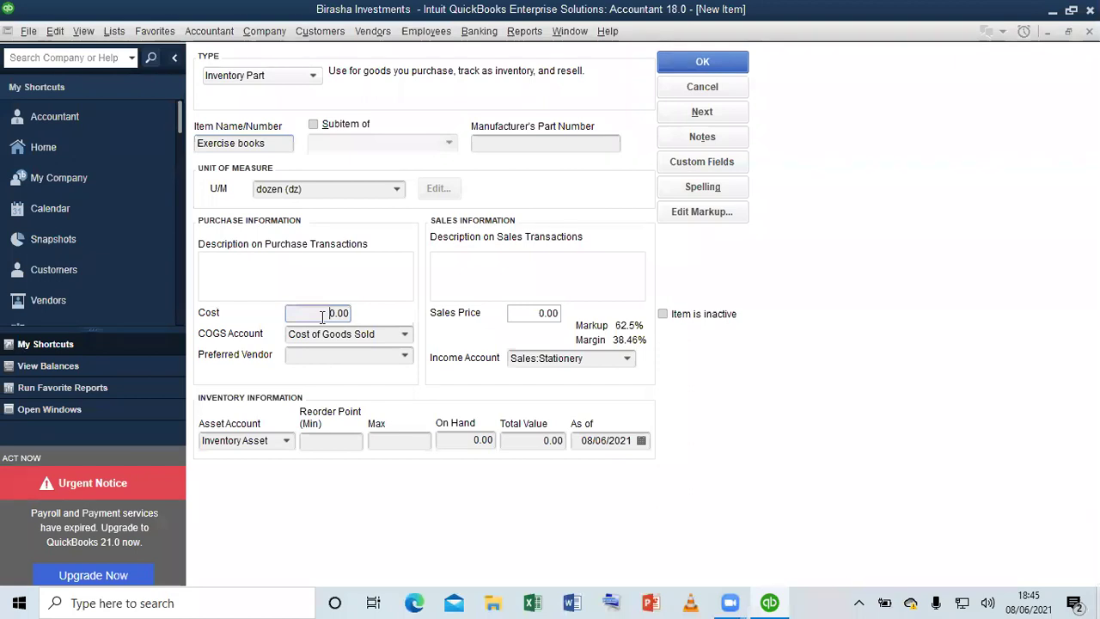
type("950")
left_click(525, 312)
type("1200")
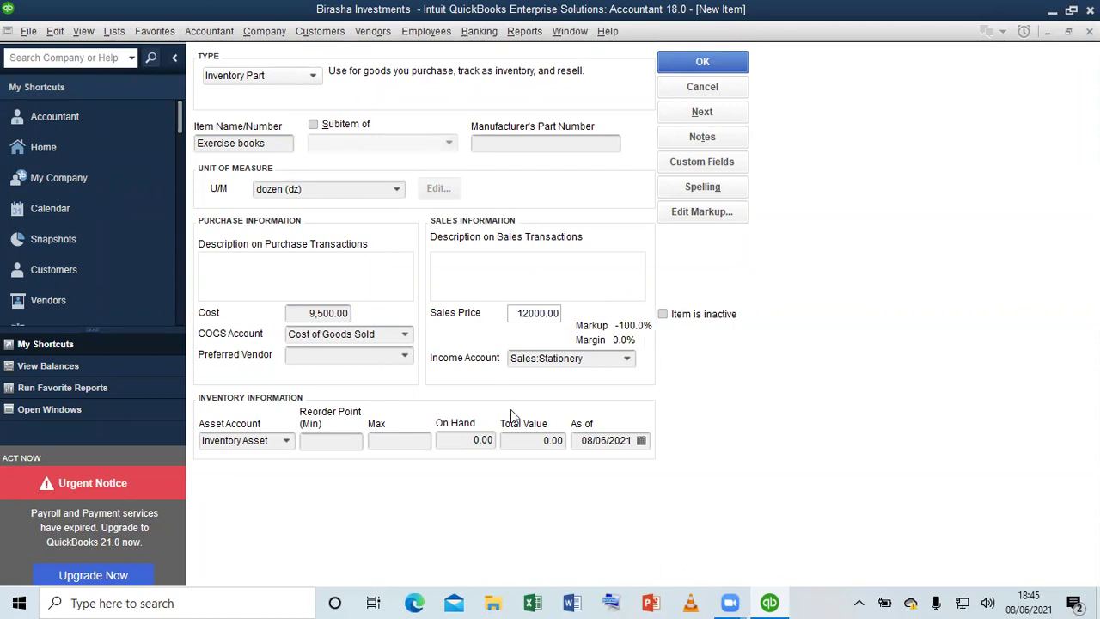
left_click(459, 437)
type("200")
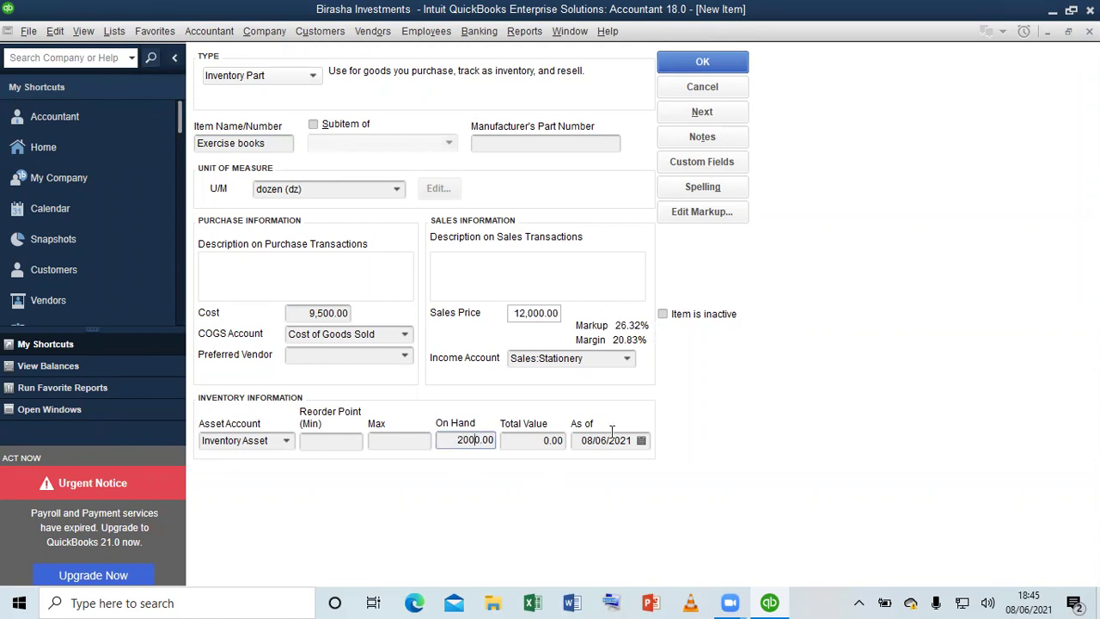
Date the Exercise books opening stock 31/12/2020
left_click(645, 439)
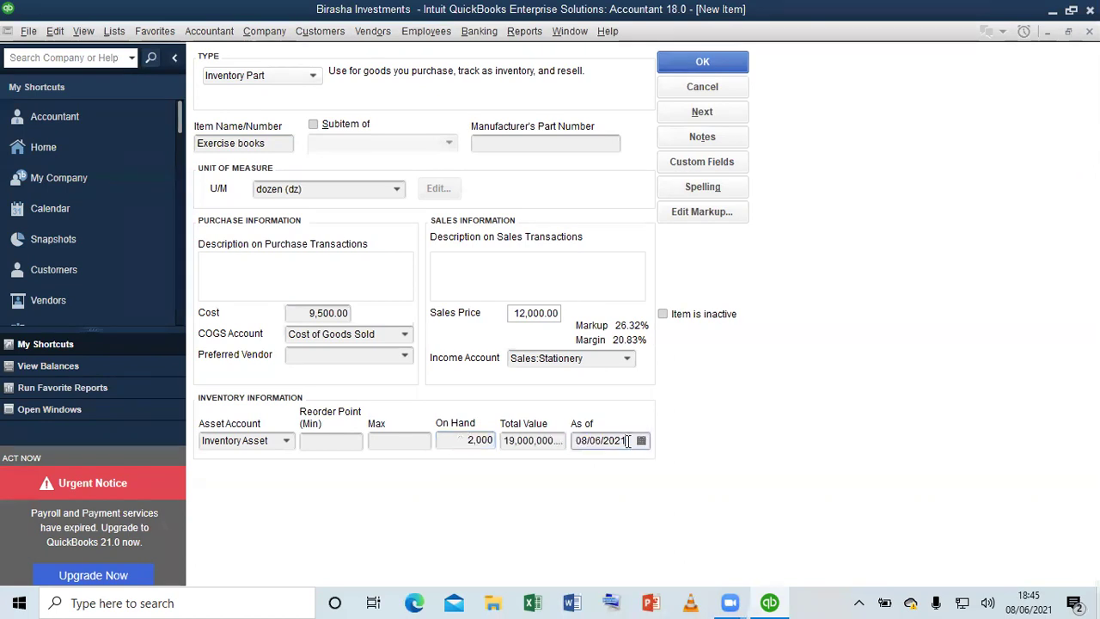
left_click(641, 440)
left_click(589, 455)
left_click(589, 455)
left_click(589, 456)
left_click(590, 455)
left_click(589, 455)
left_click(589, 455)
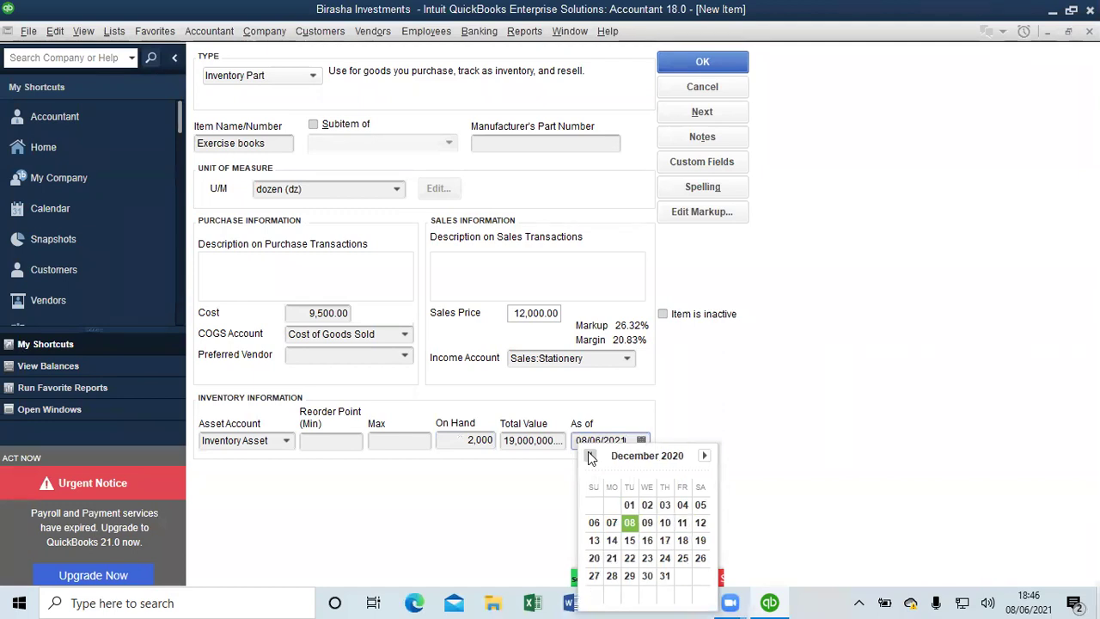
left_click(665, 576)
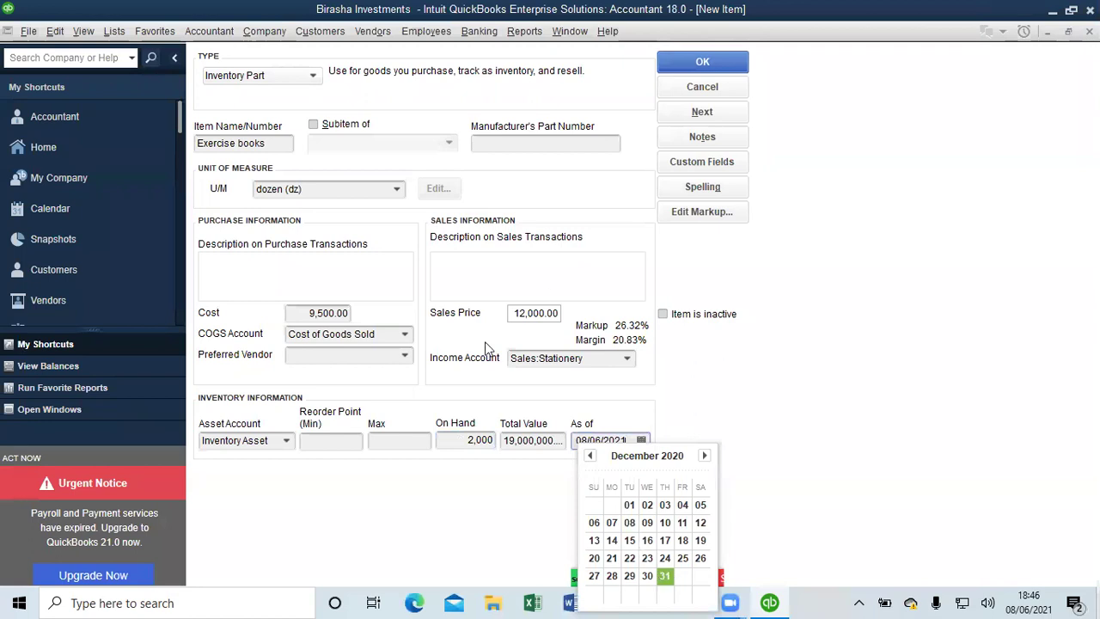
Make Exercise books a subitem of Stationery and save the new item
left_click(314, 126)
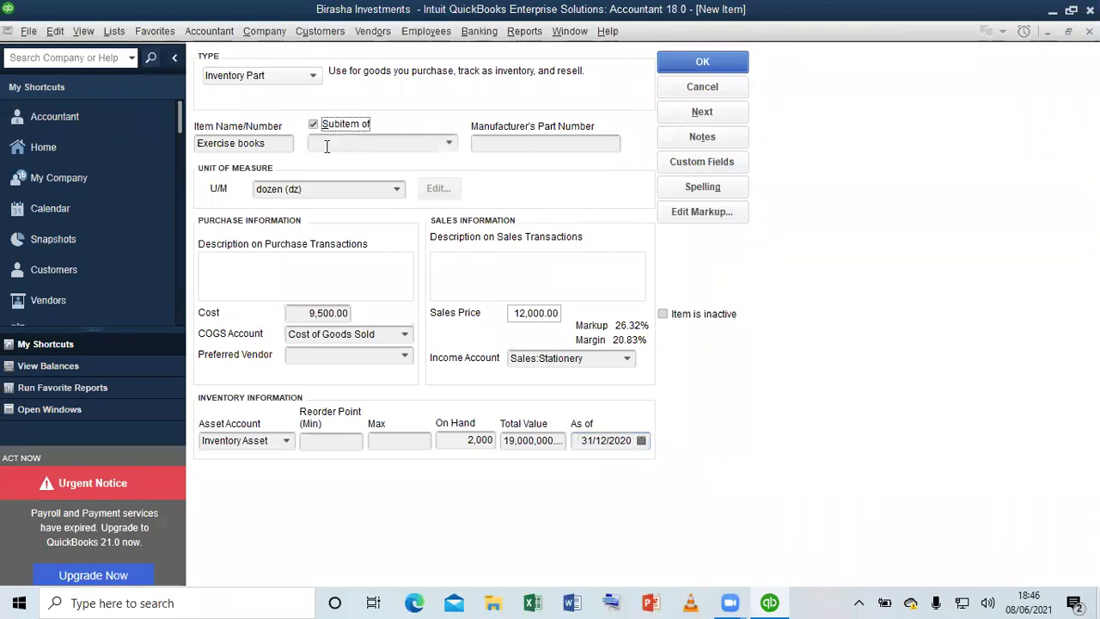
left_click(329, 144)
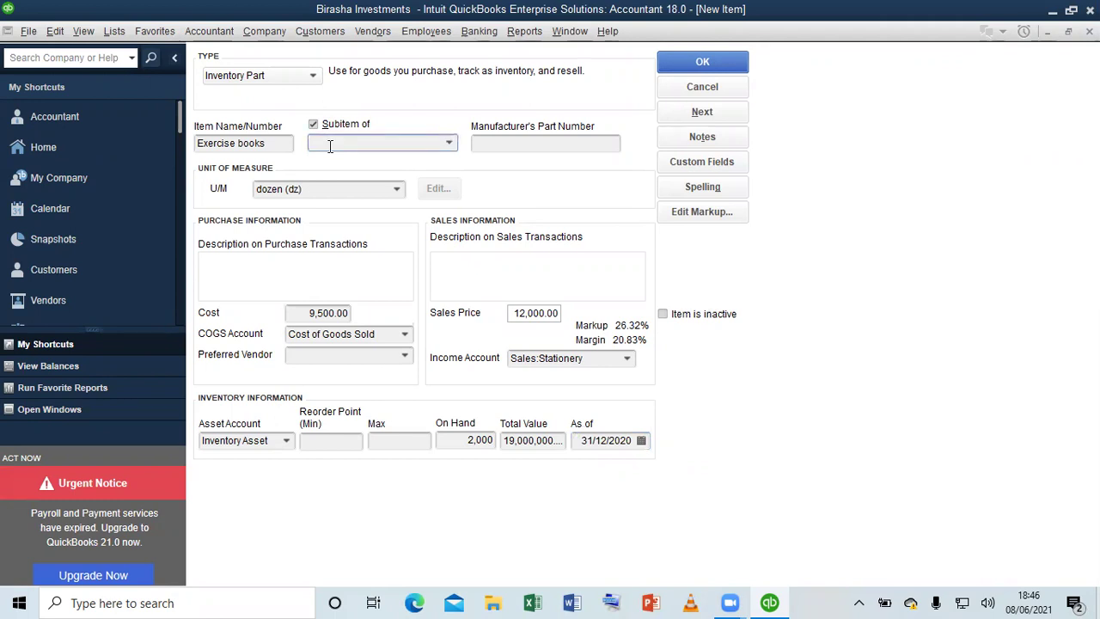
type("Stationery")
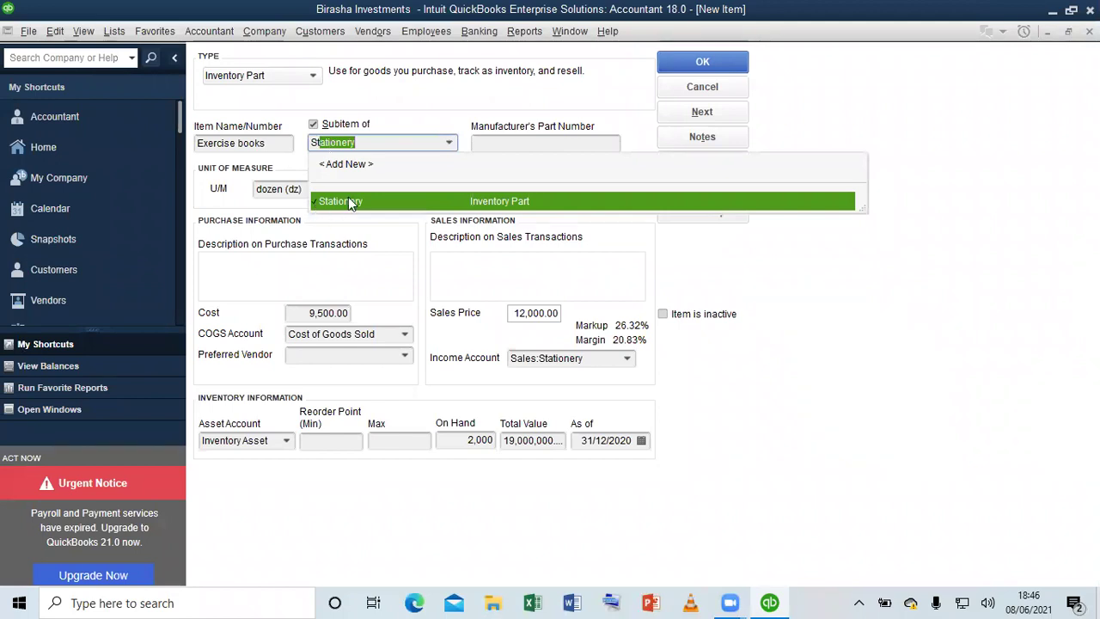
left_click(348, 200)
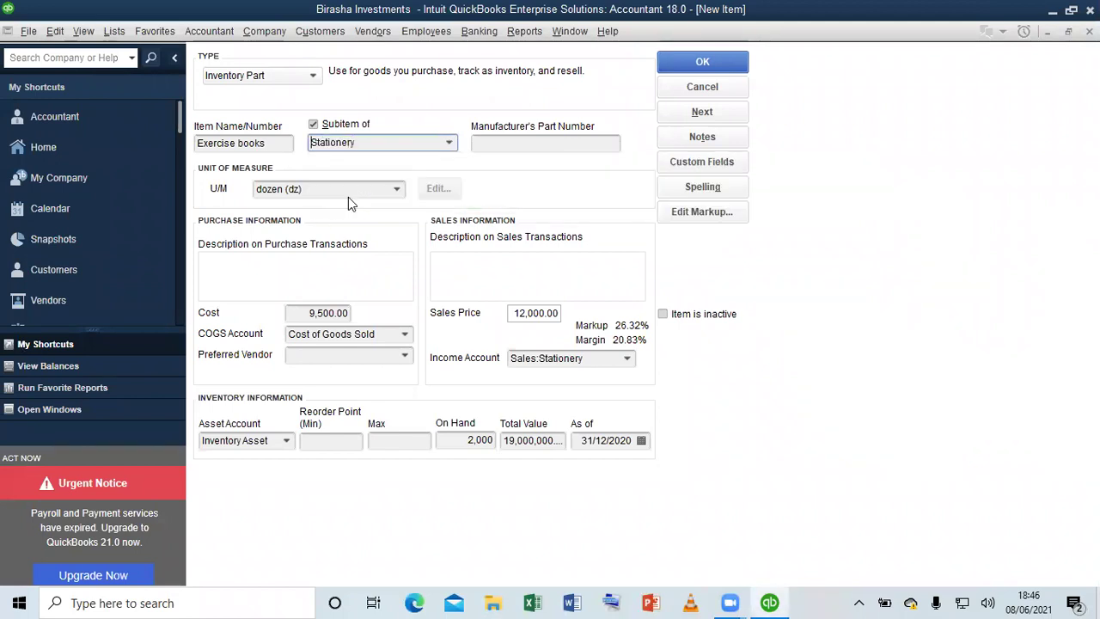
left_click(694, 63)
left_click(524, 294)
left_click(525, 294)
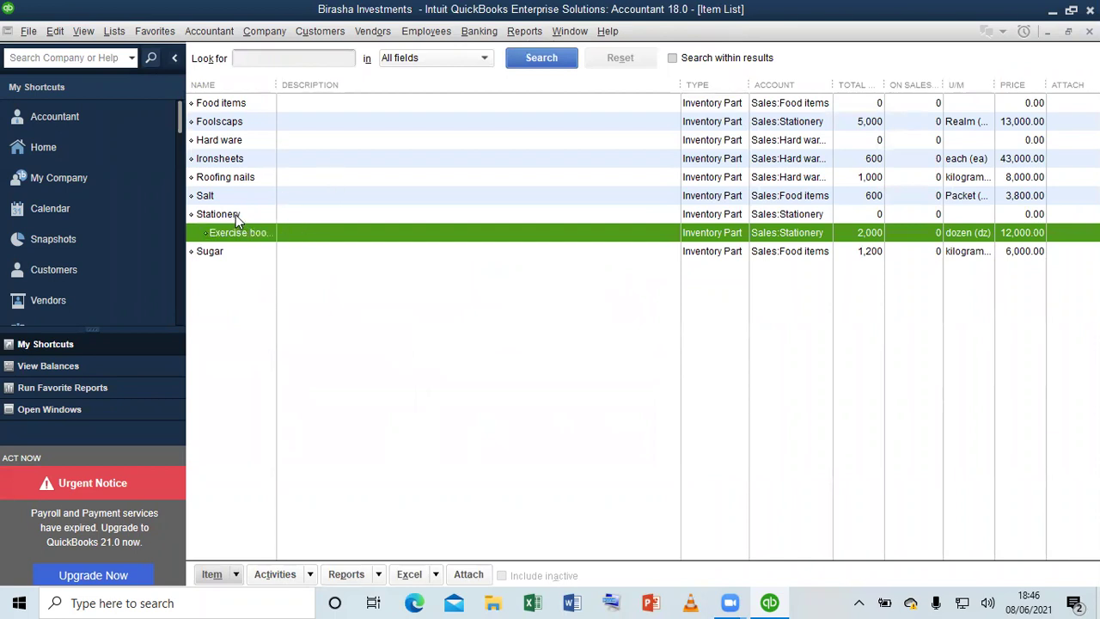
Edit the Sugar item to make it a subitem of Food items and save the change
left_click(215, 254)
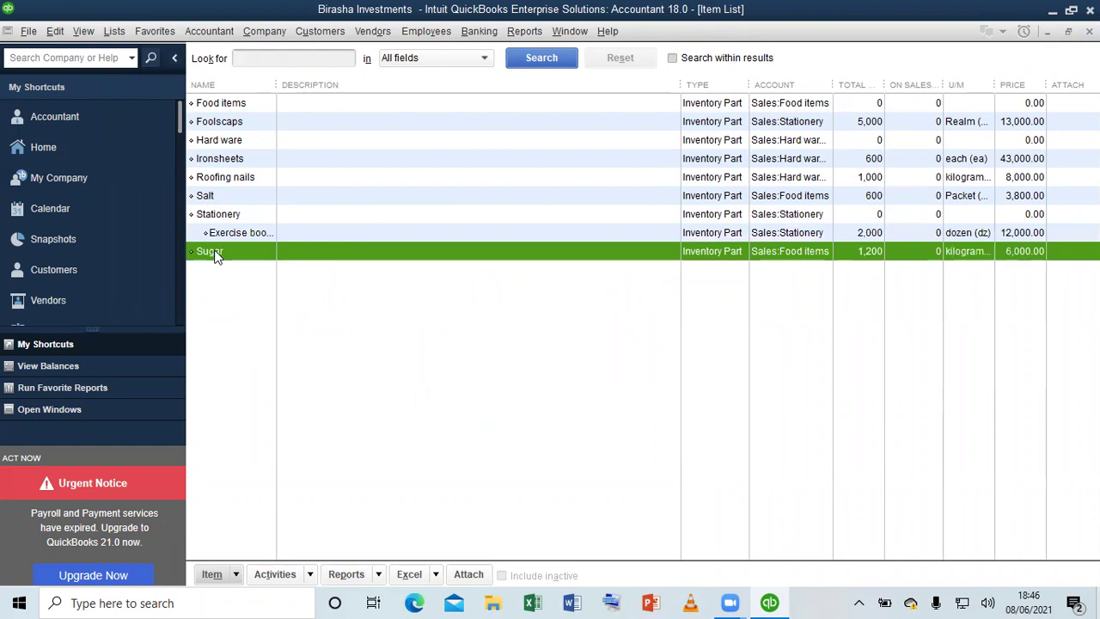
left_click(228, 277)
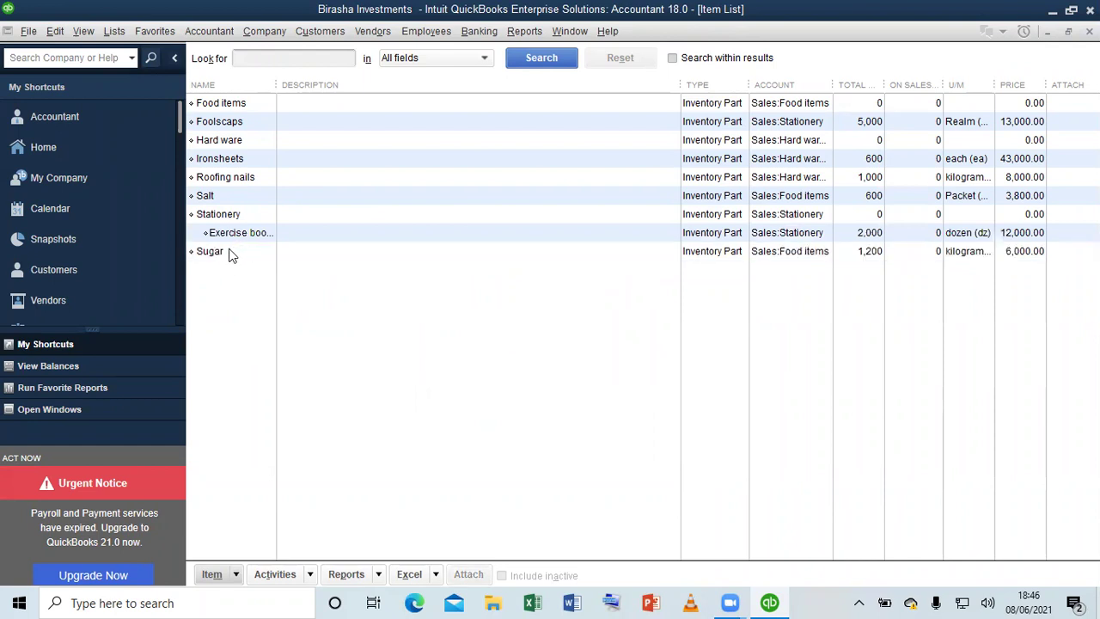
double_click(216, 254)
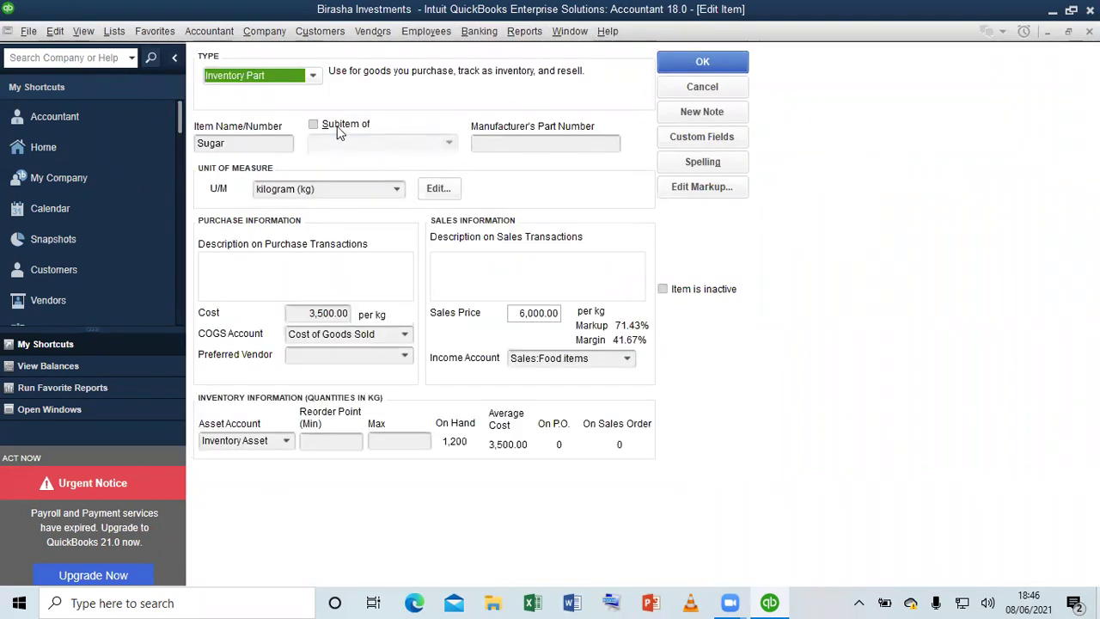
left_click(337, 129)
left_click(336, 144)
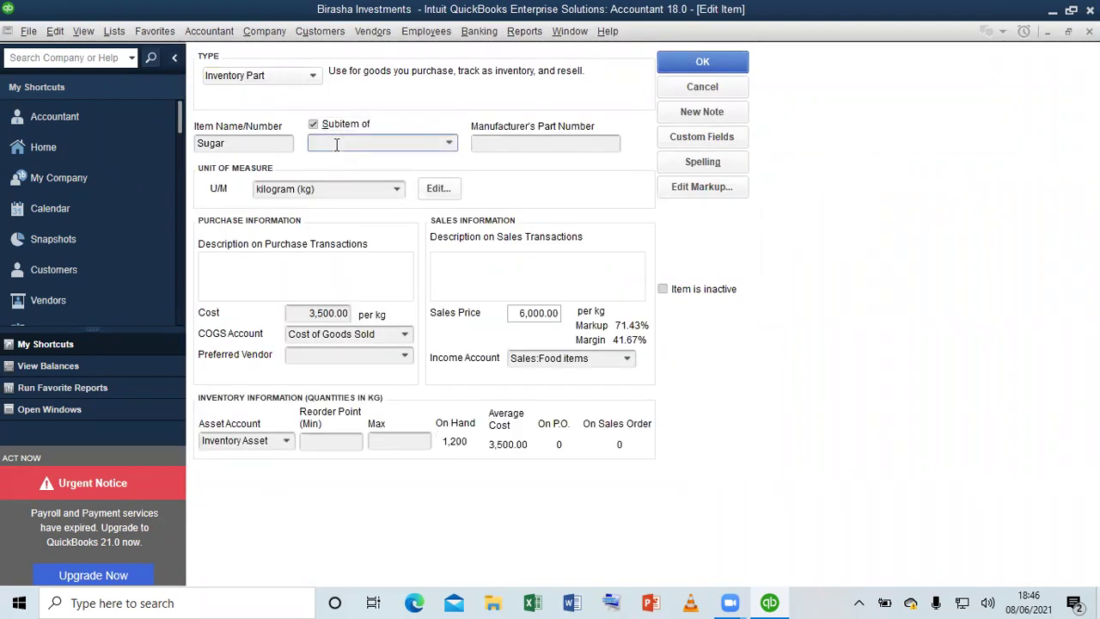
type("Food items")
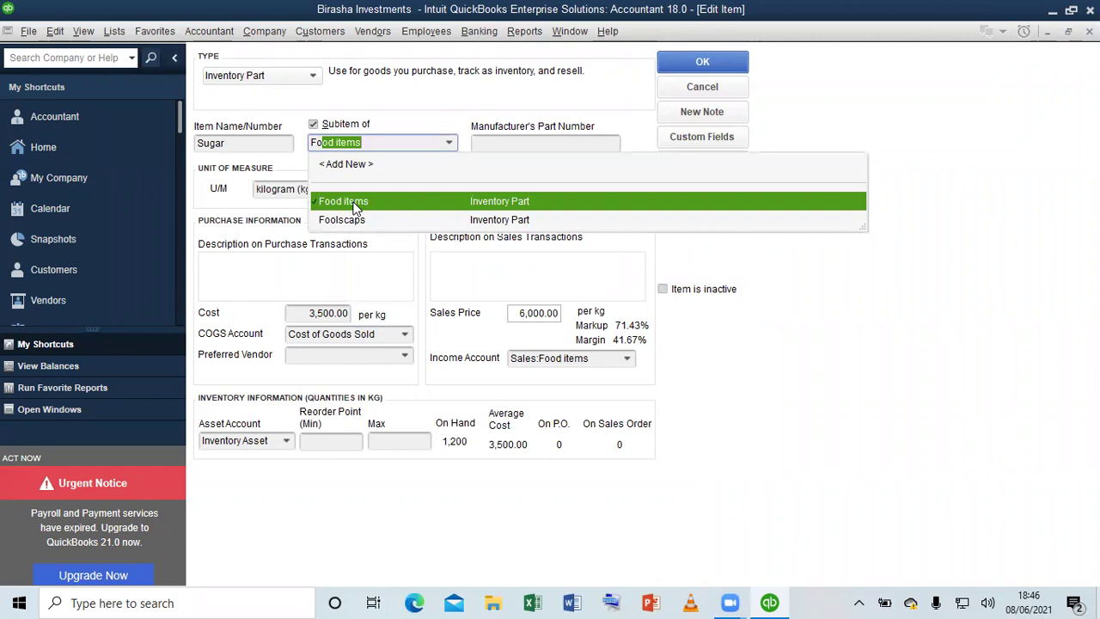
left_click(355, 207)
left_click(726, 63)
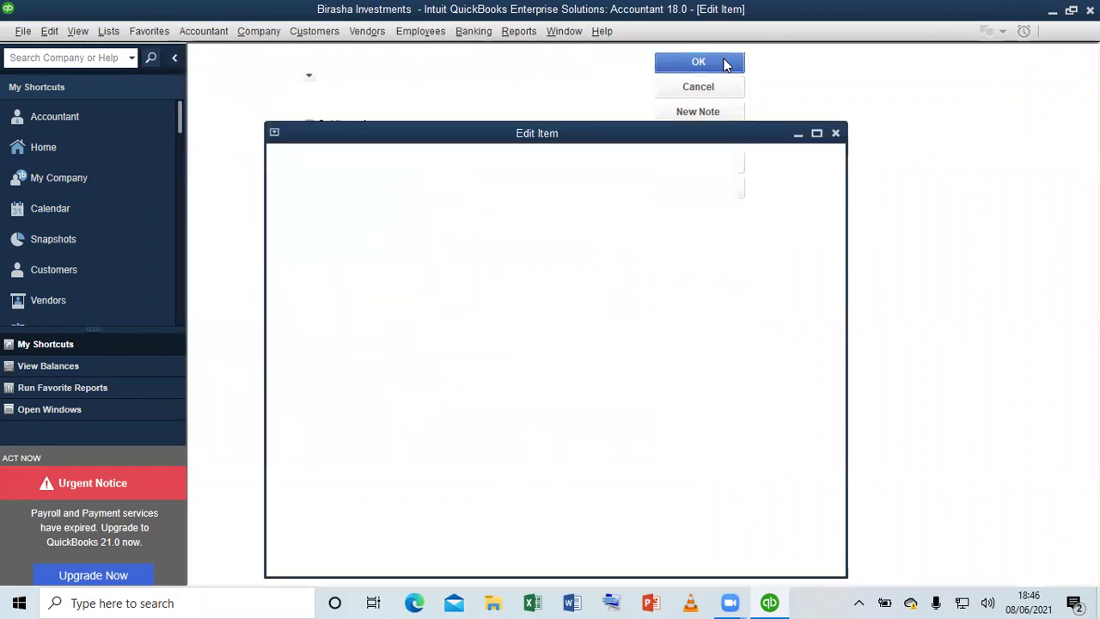
Edit the Foolscaps item to make it a subitem of Stationery and save the change
left_click(245, 140)
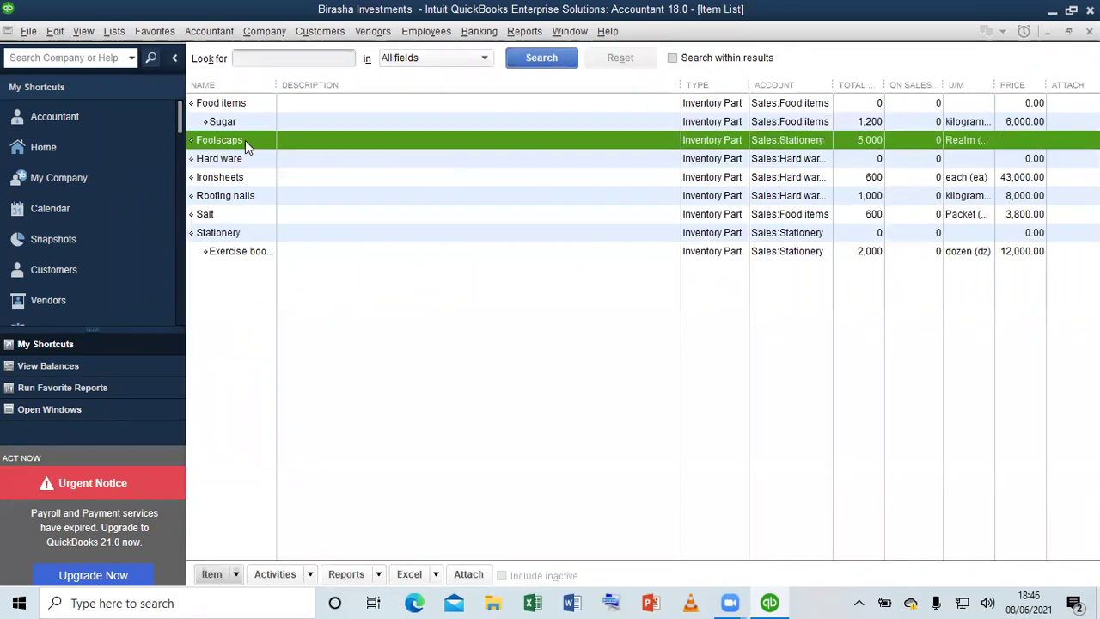
double_click(245, 140)
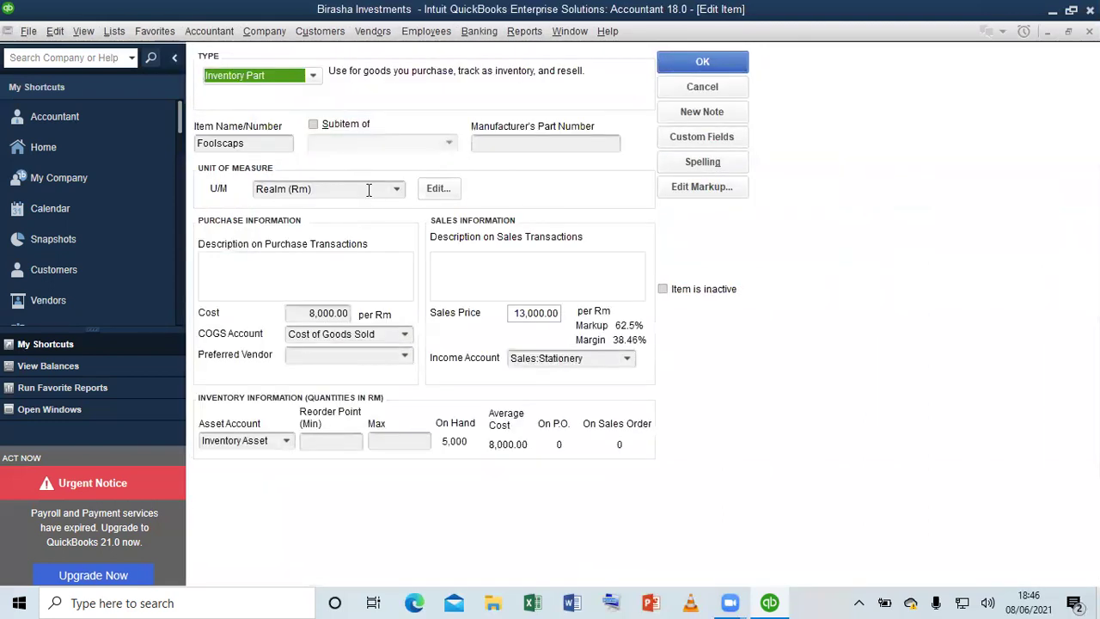
left_click(335, 125)
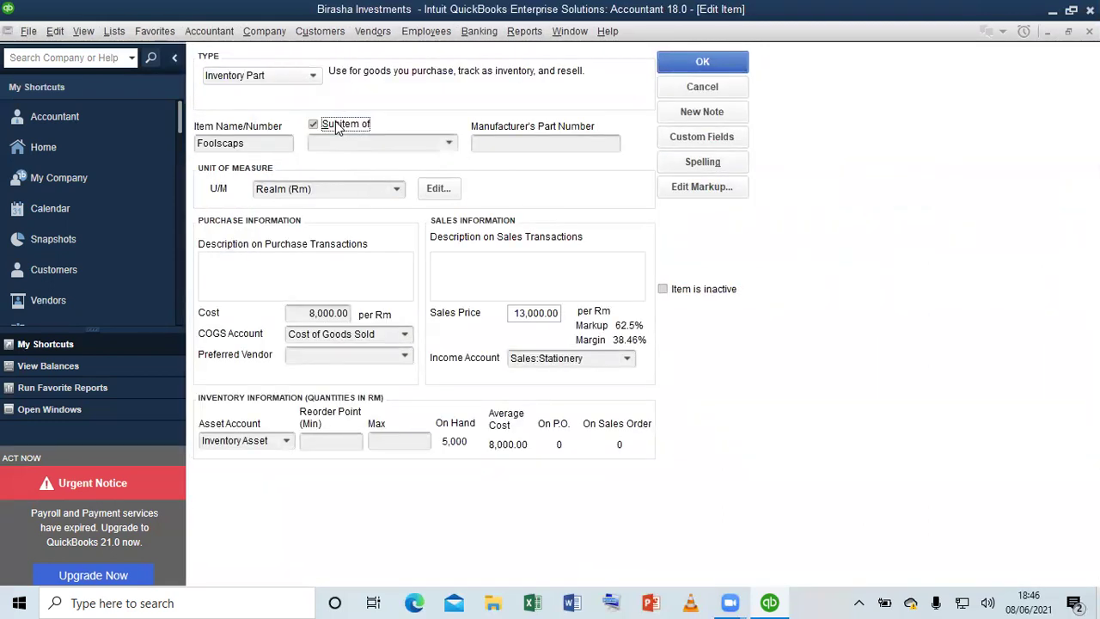
left_click(326, 142)
type("Stationery")
left_click(365, 257)
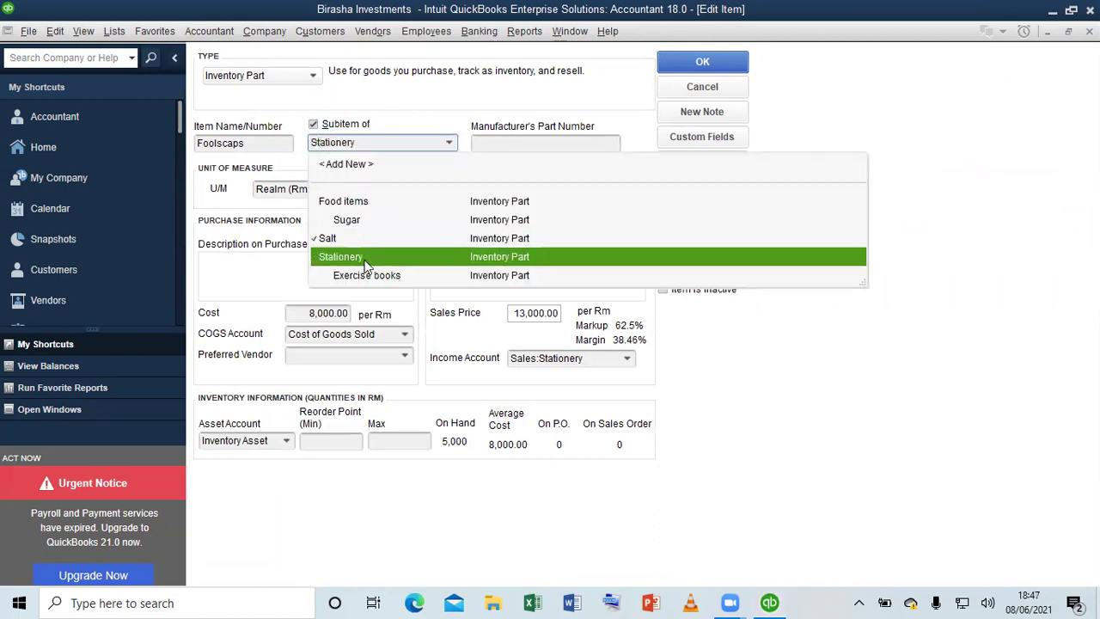
left_click(702, 62)
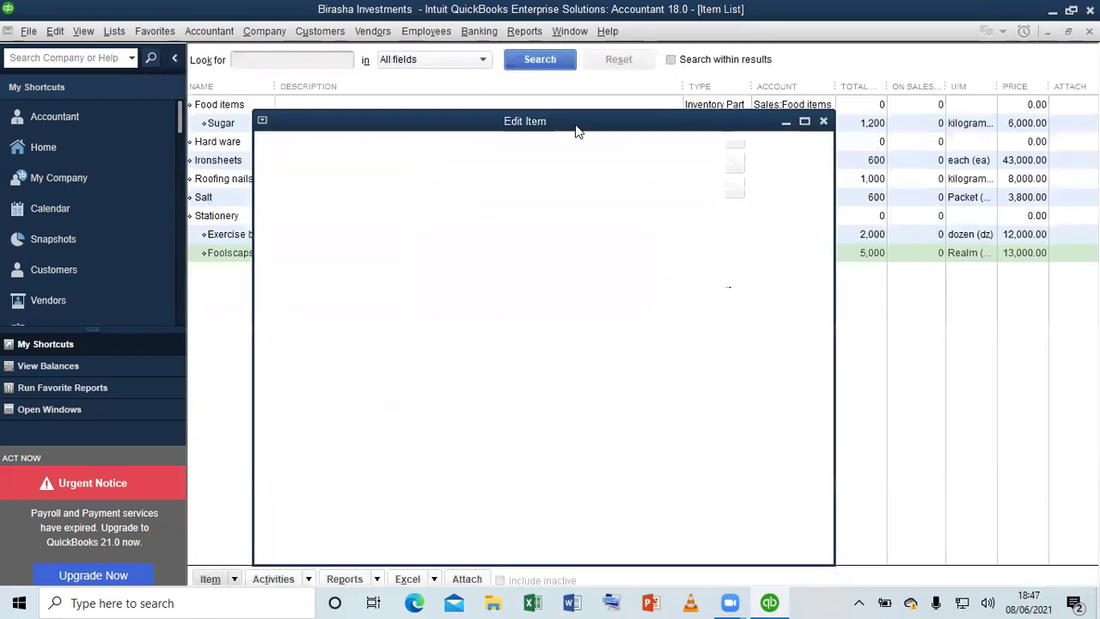
Edit the Ironsheets item to make it a subitem of Hard ware and save the change
double_click(238, 160)
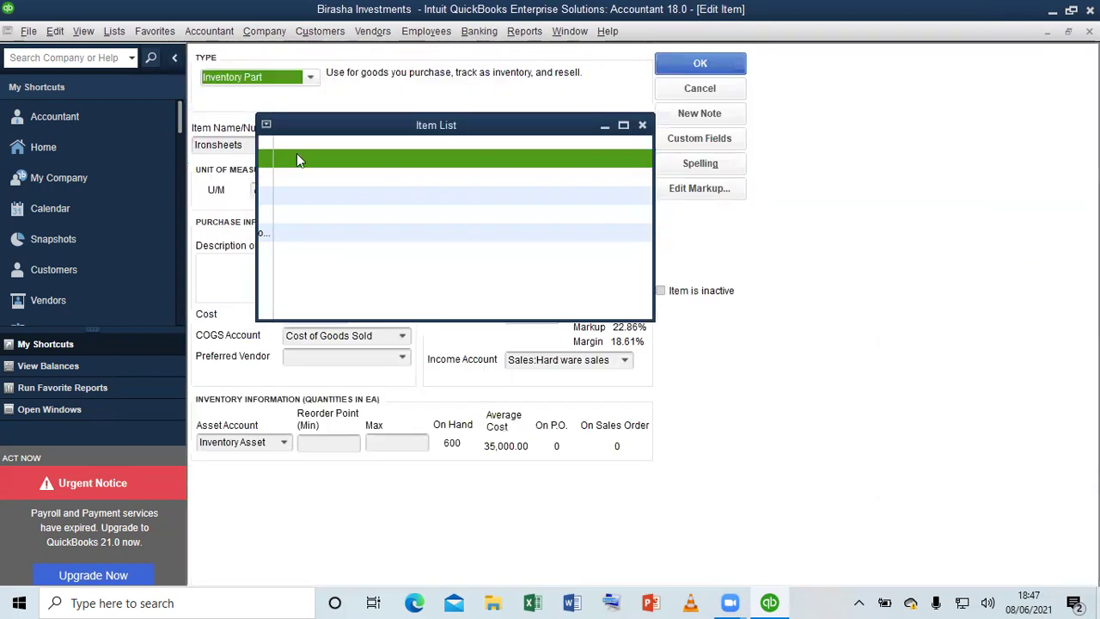
left_click(326, 126)
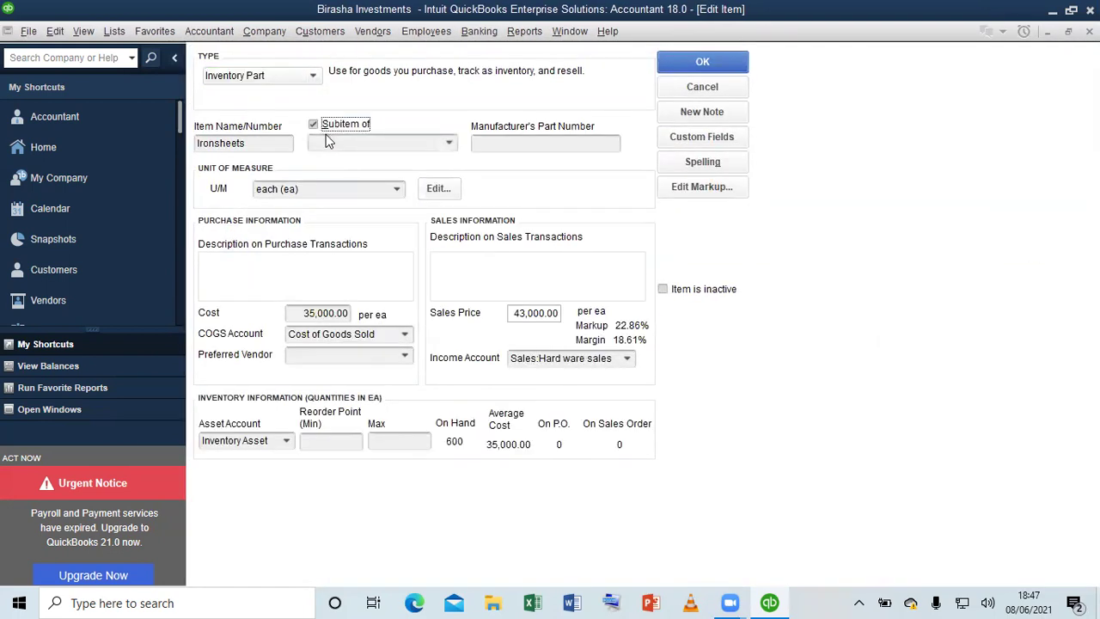
left_click(327, 143)
type("Hard ware")
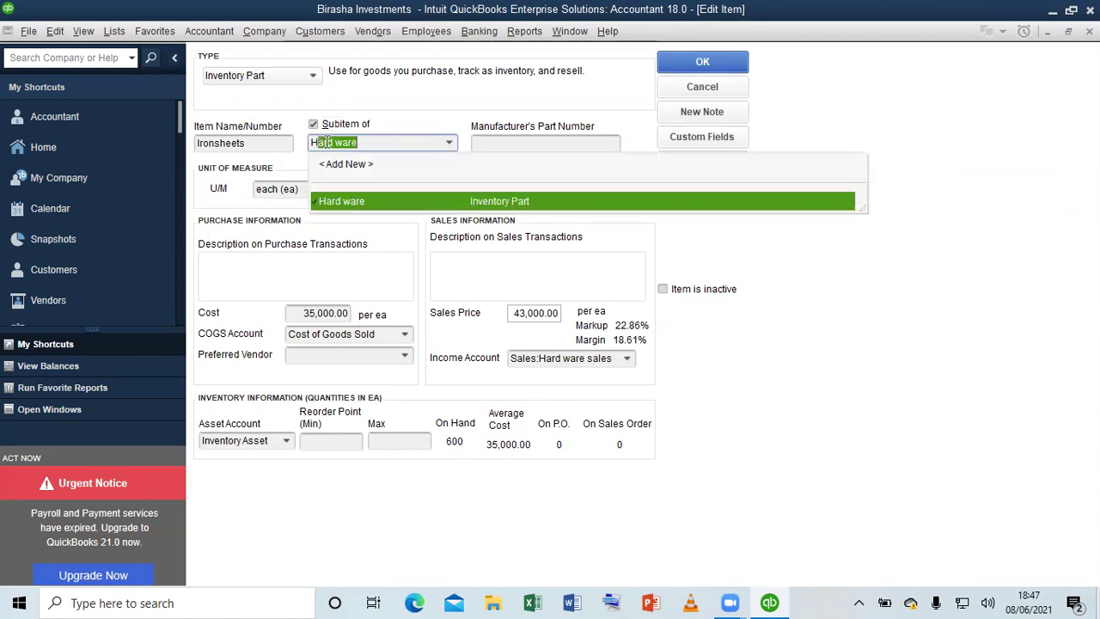
left_click(344, 203)
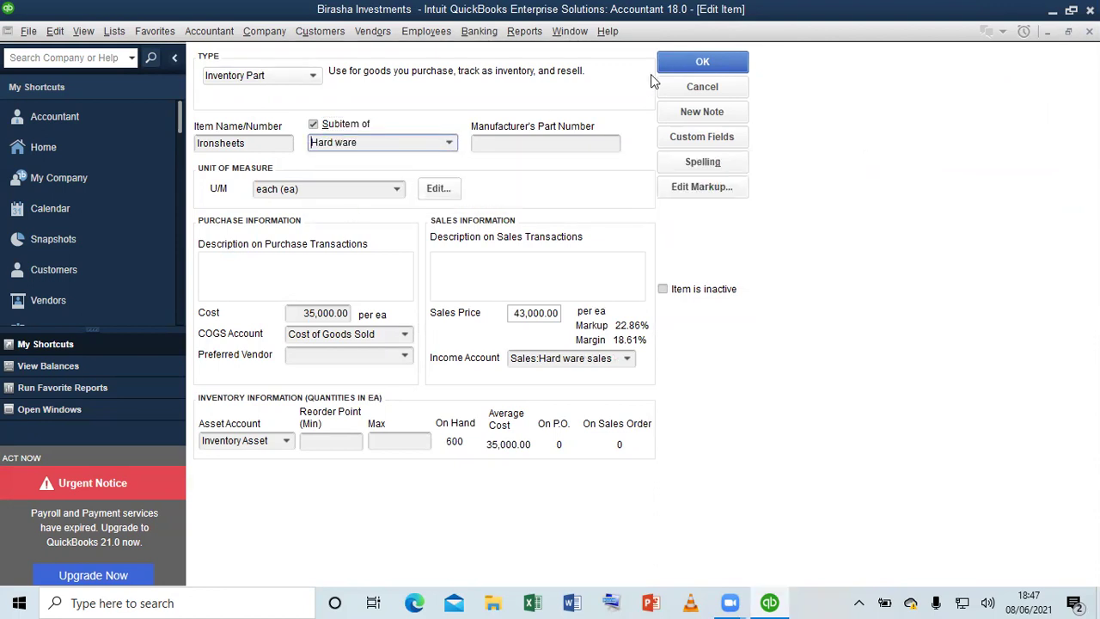
left_click(698, 64)
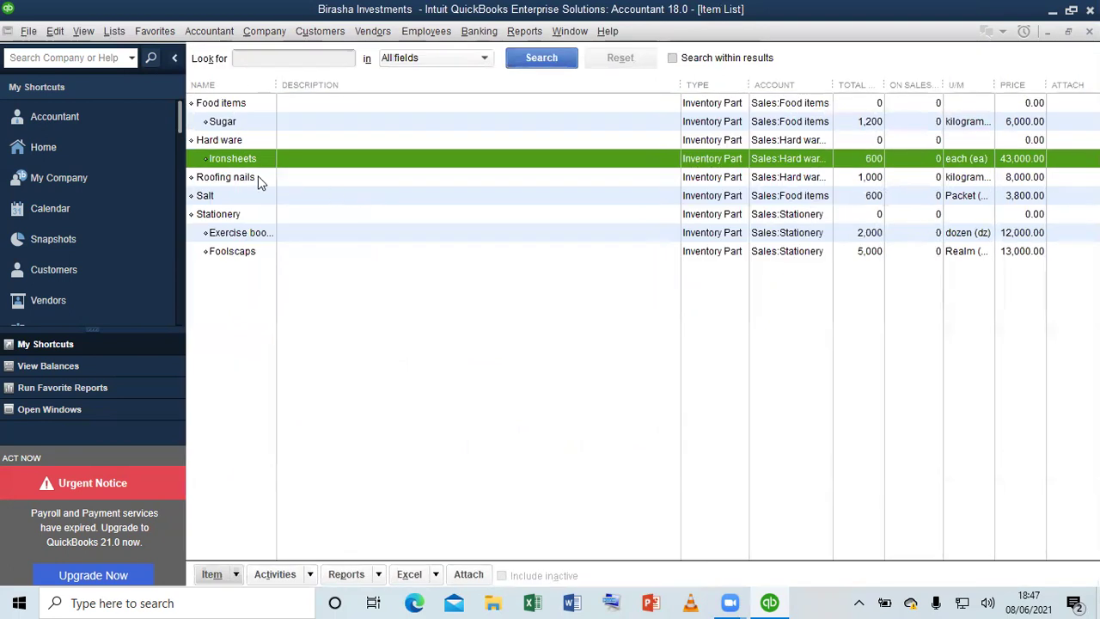
Edit the Roofing nails item to make it a subitem of Hard ware and save the change
double_click(243, 177)
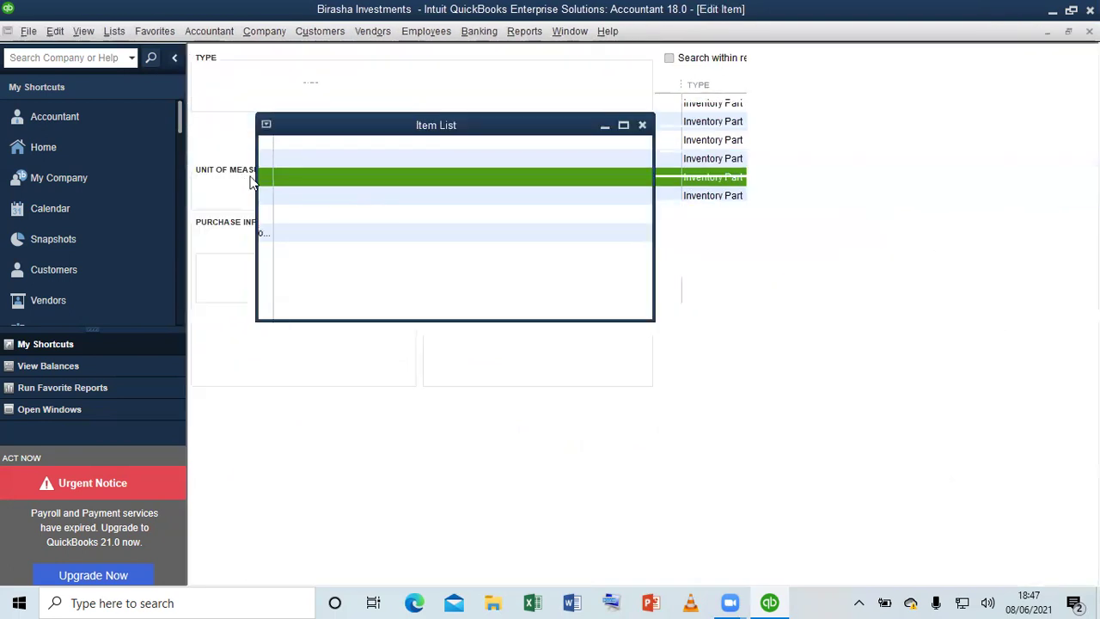
left_click(333, 125)
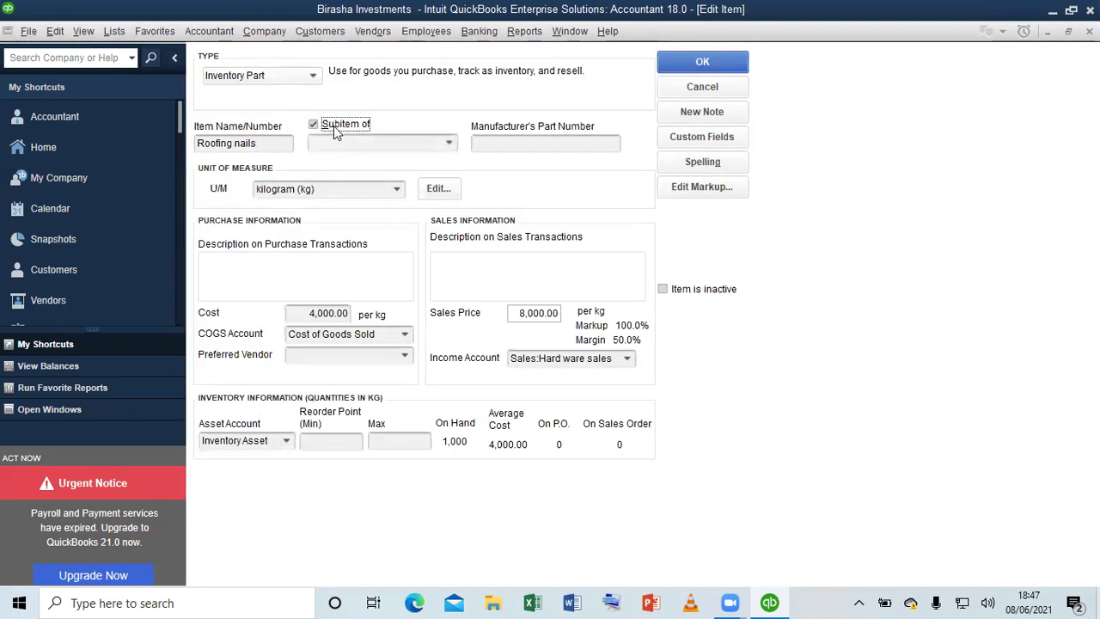
left_click(329, 144)
type("Hard ware")
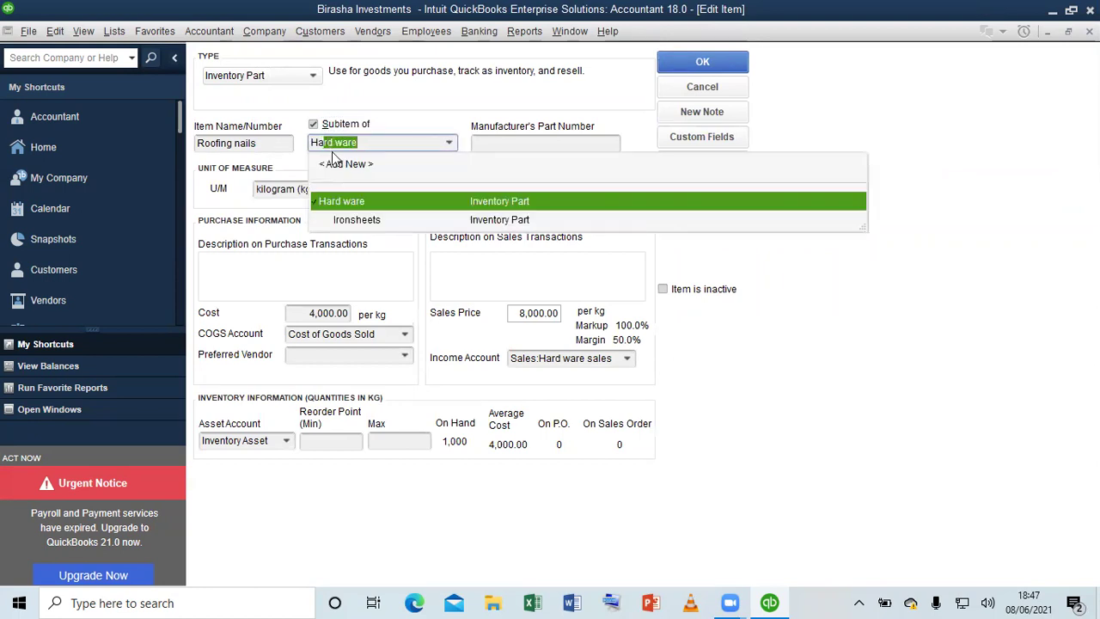
left_click(362, 198)
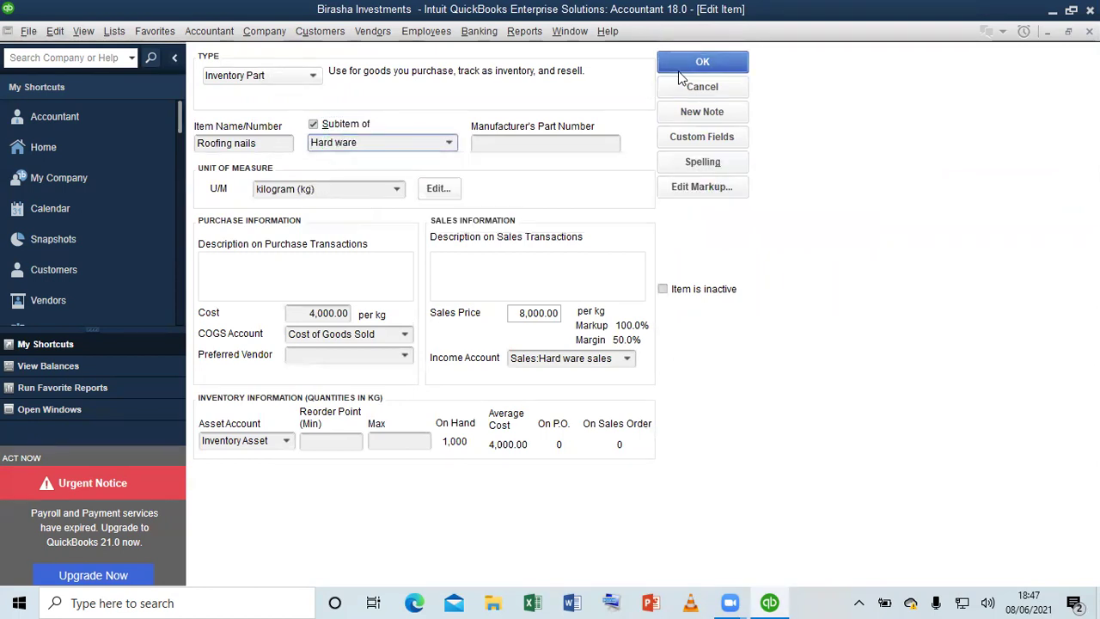
left_click(676, 58)
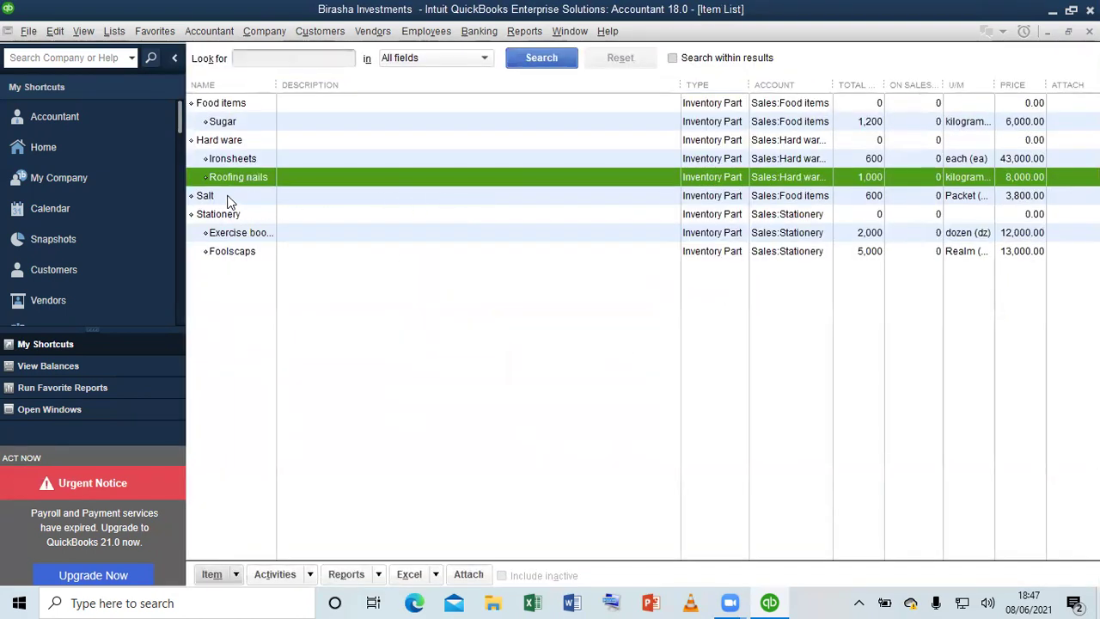
Edit the Salt item to make it a subitem of Food items, save it and close the item list
double_click(228, 201)
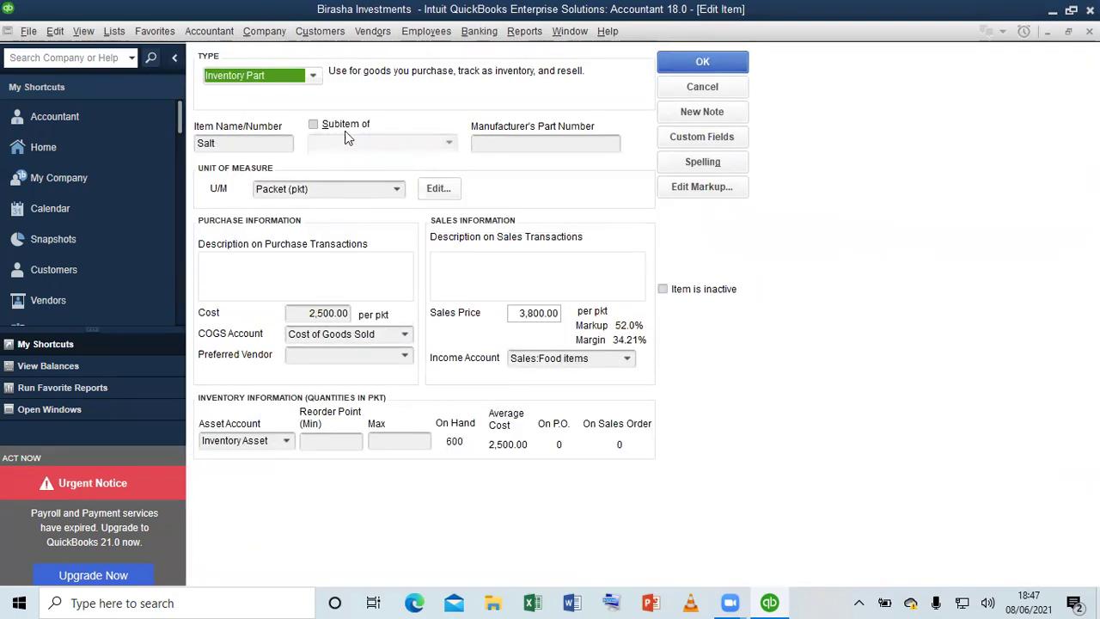
left_click(342, 124)
left_click(323, 142)
type("Food items")
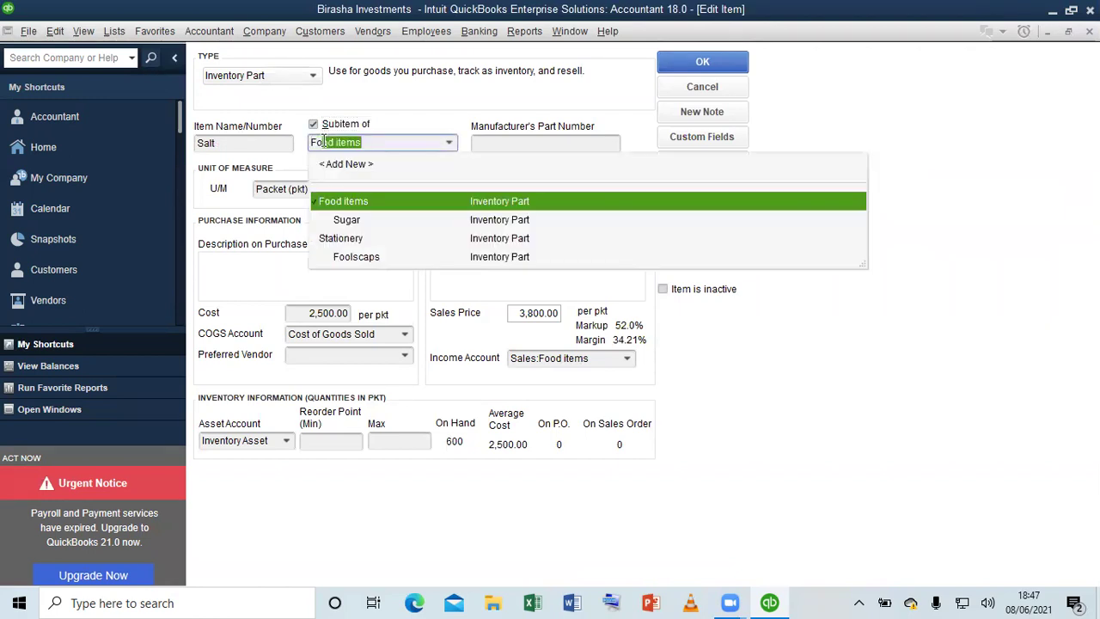
left_click(329, 201)
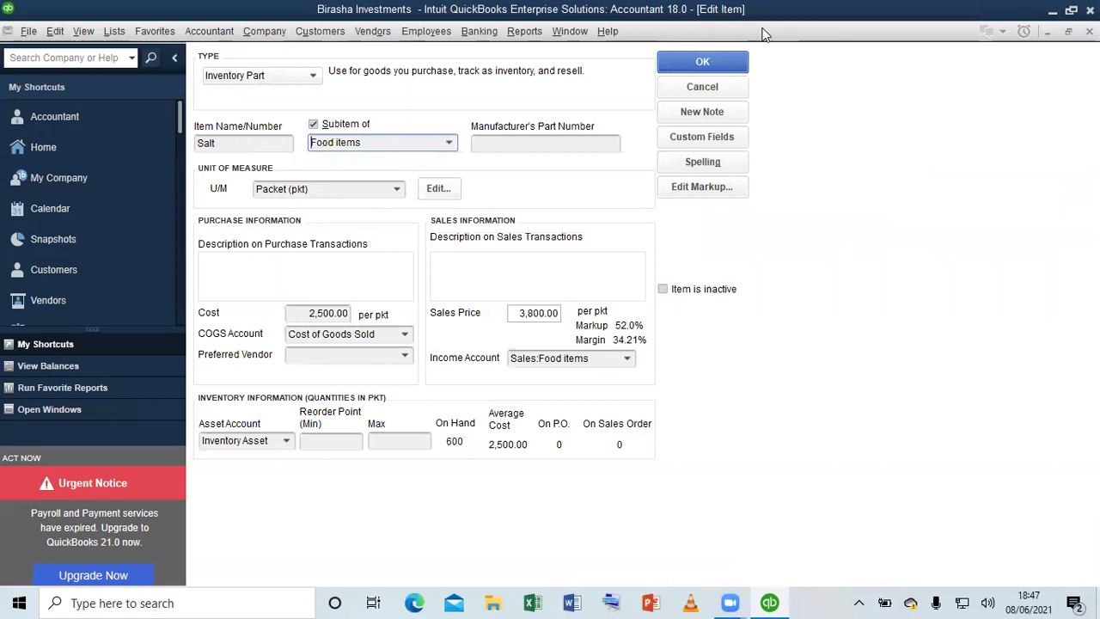
left_click(712, 61)
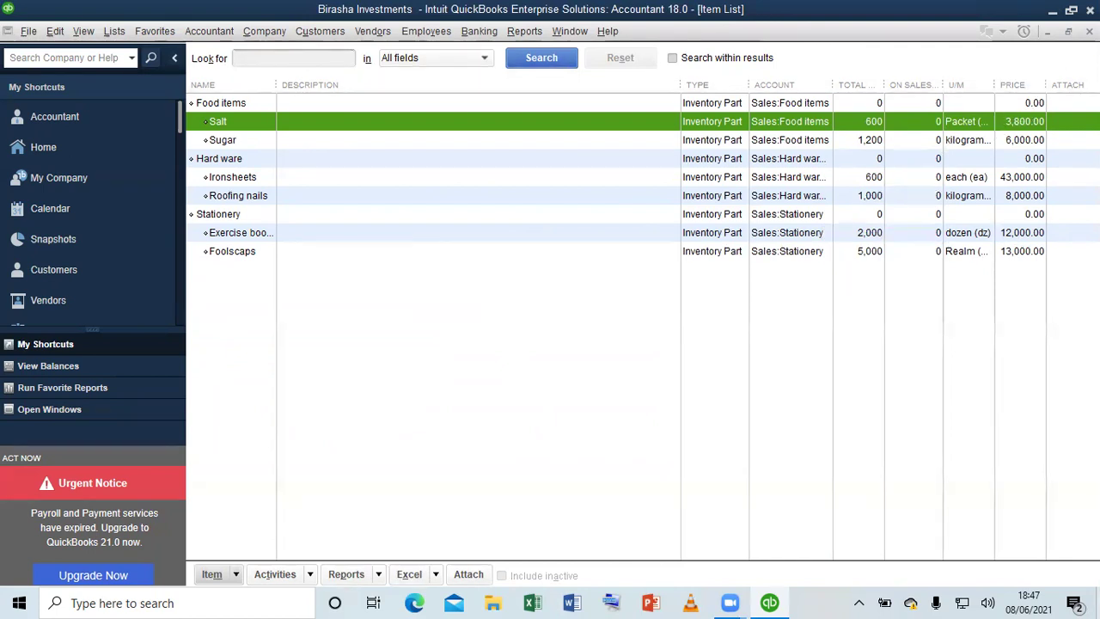
left_click(1089, 31)
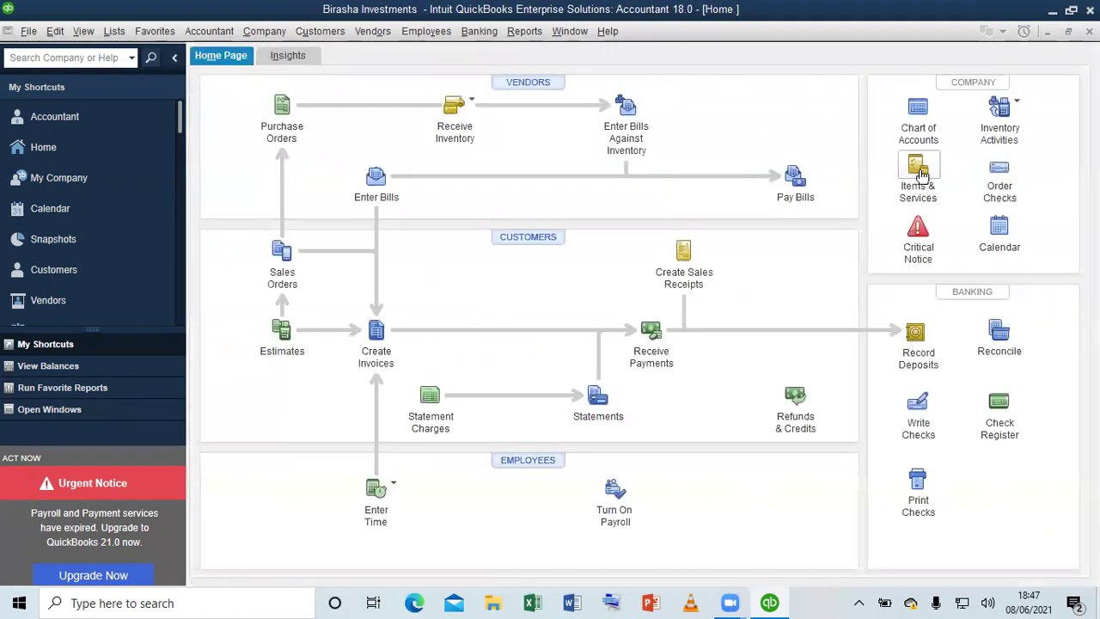
Open the Inventory Valuation Summary report and widen its Retail Value column to show the full totals
left_click(526, 32)
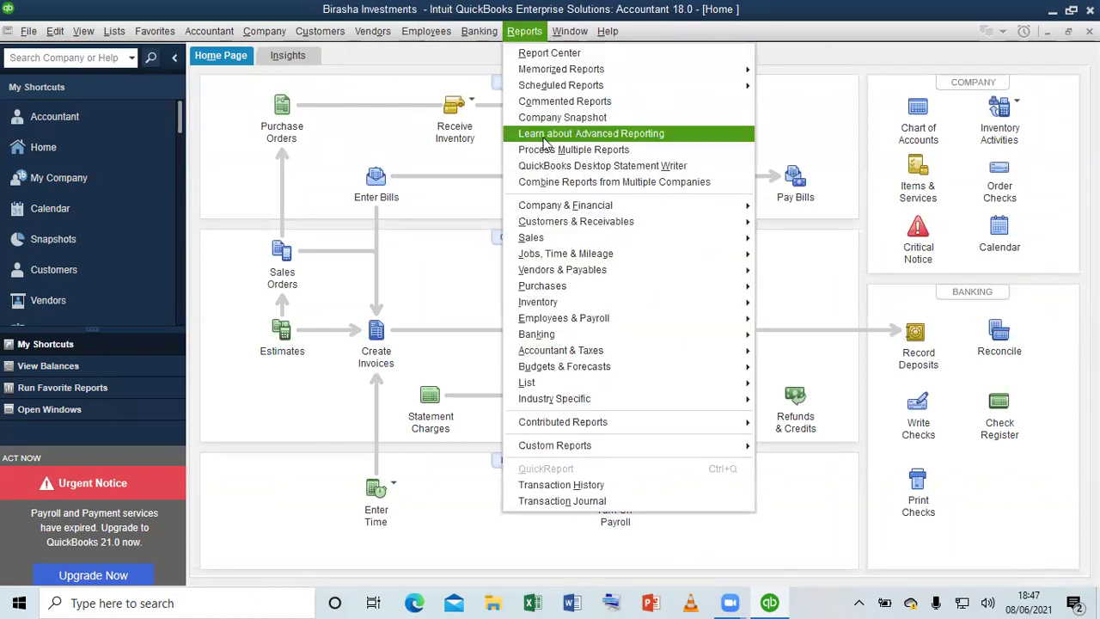
mouse_move(556, 304)
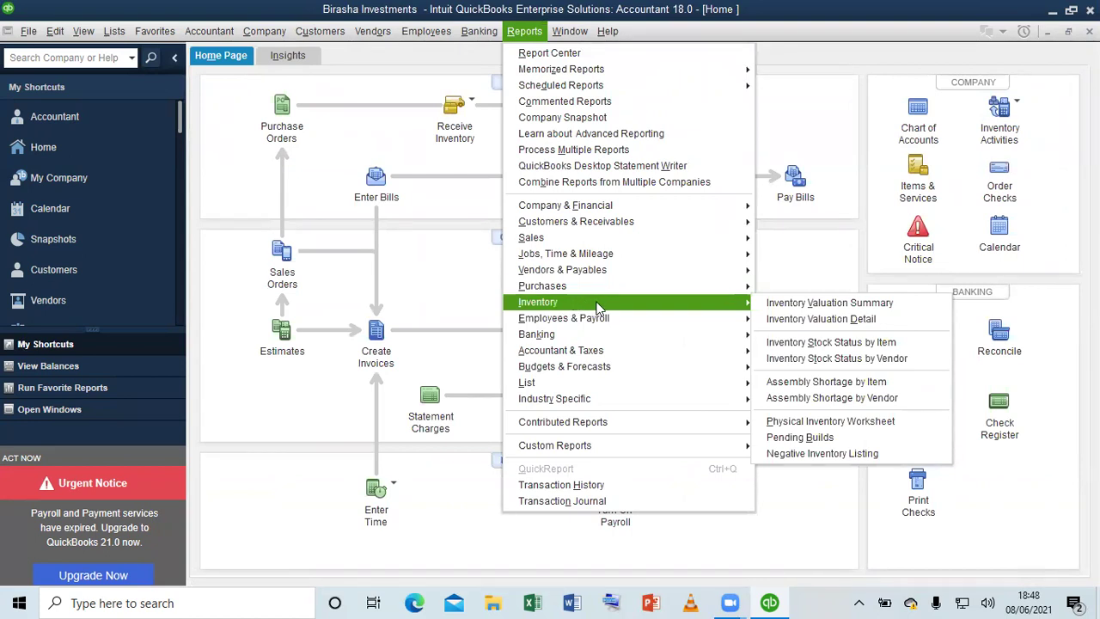
left_click(799, 306)
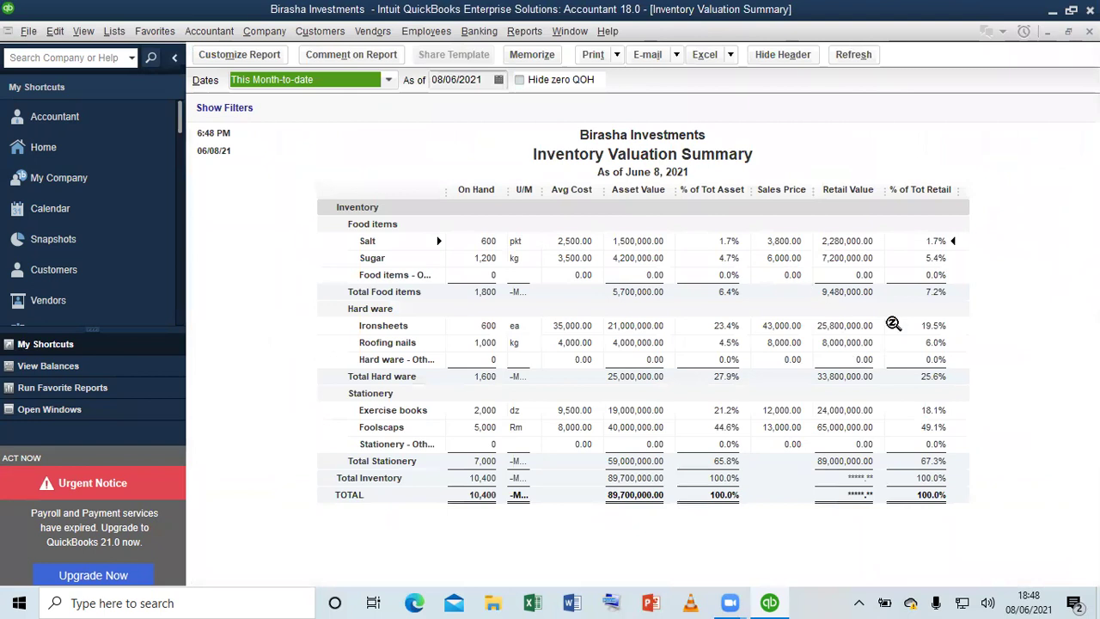
left_click_drag(884, 191, 902, 192)
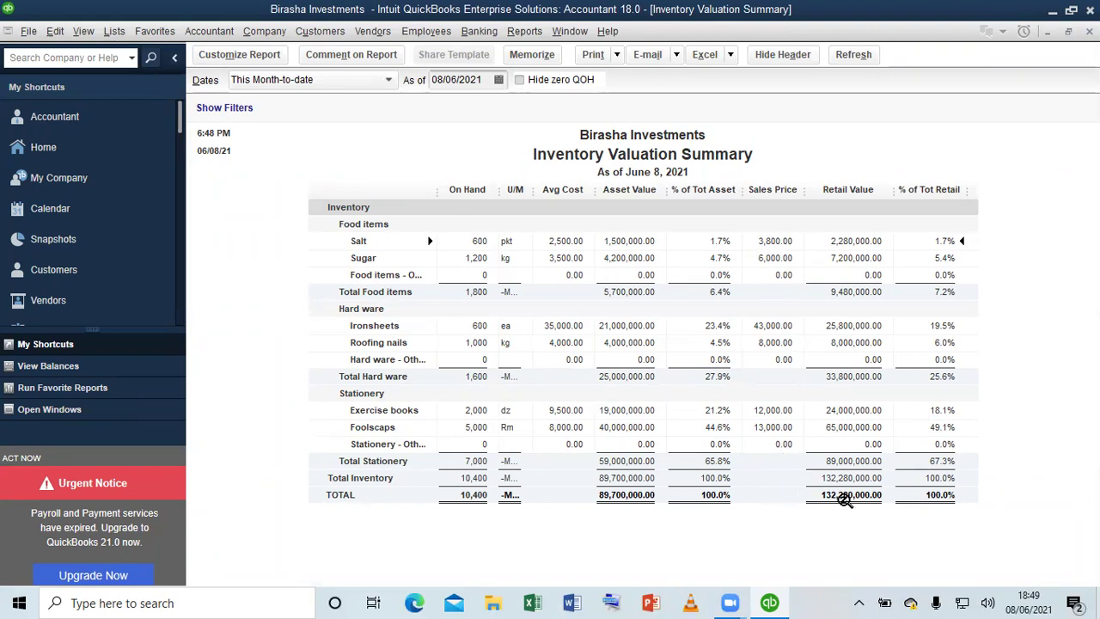
Look over the valuation report's PDF and Excel export options, and close the report without memorizing it
left_click(30, 34)
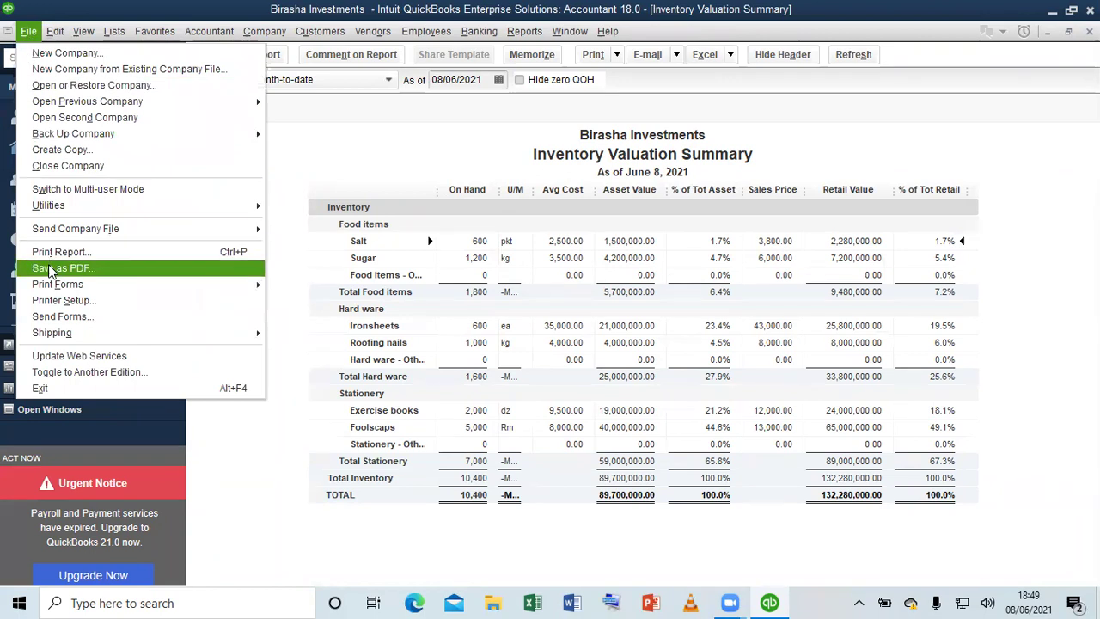
left_click(730, 54)
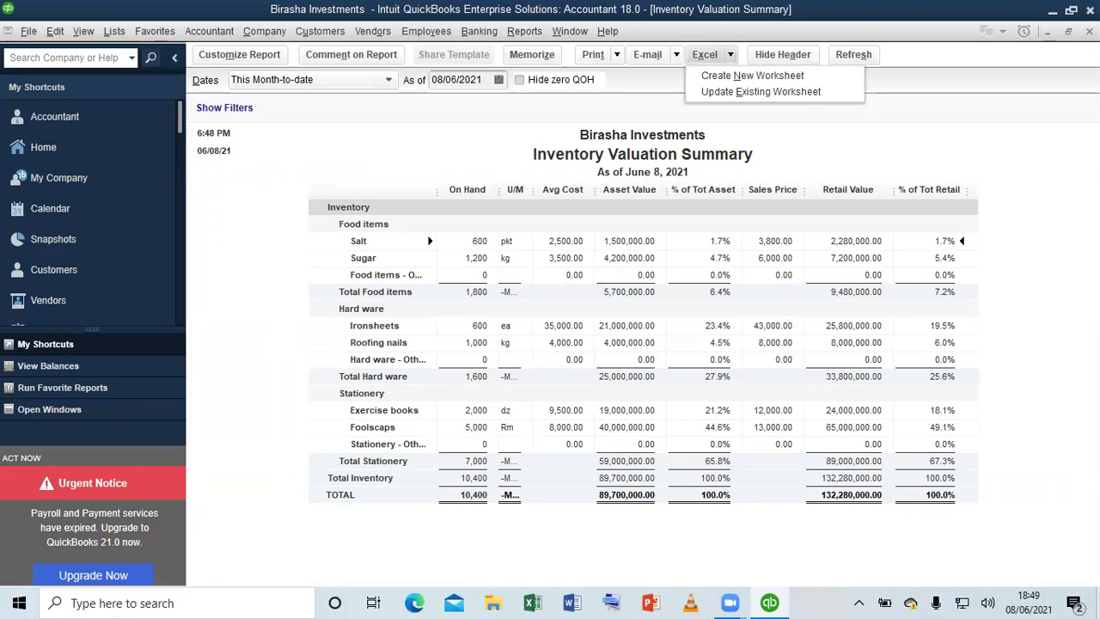
key("ctrl+m")
left_click(640, 278)
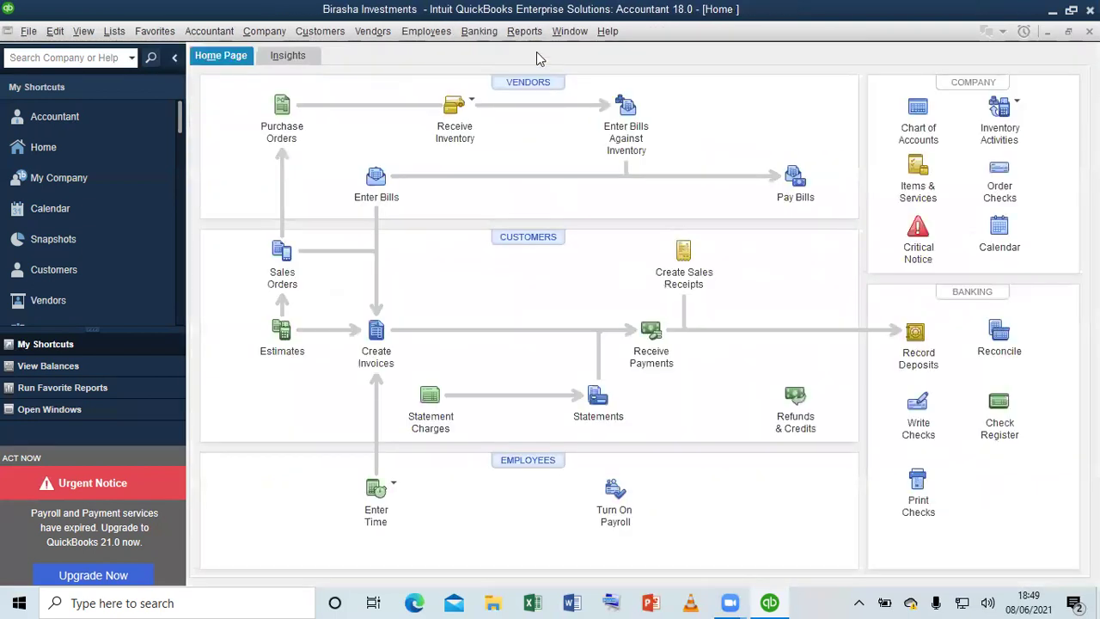
Open the Physical Inventory Worksheet report to view the quantities on hand per item
left_click(524, 31)
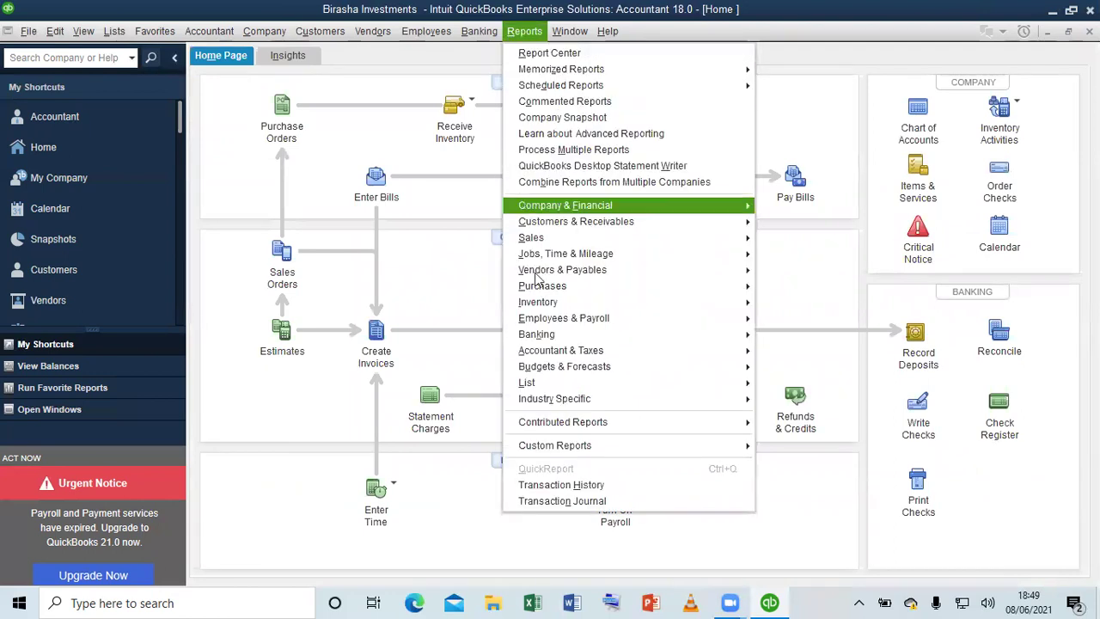
mouse_move(543, 303)
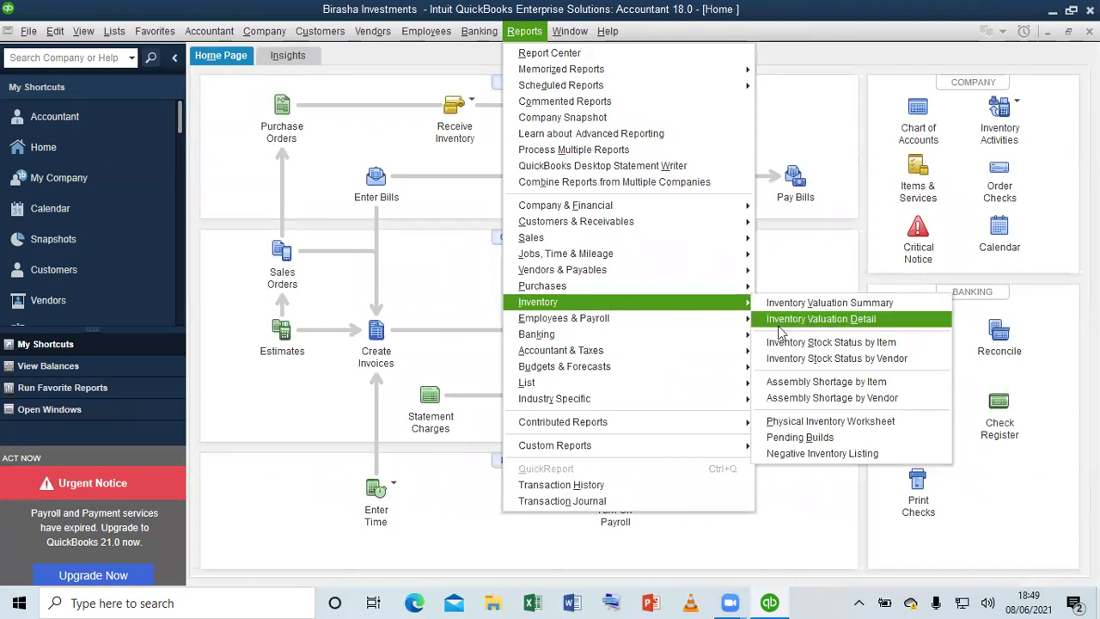
left_click(806, 421)
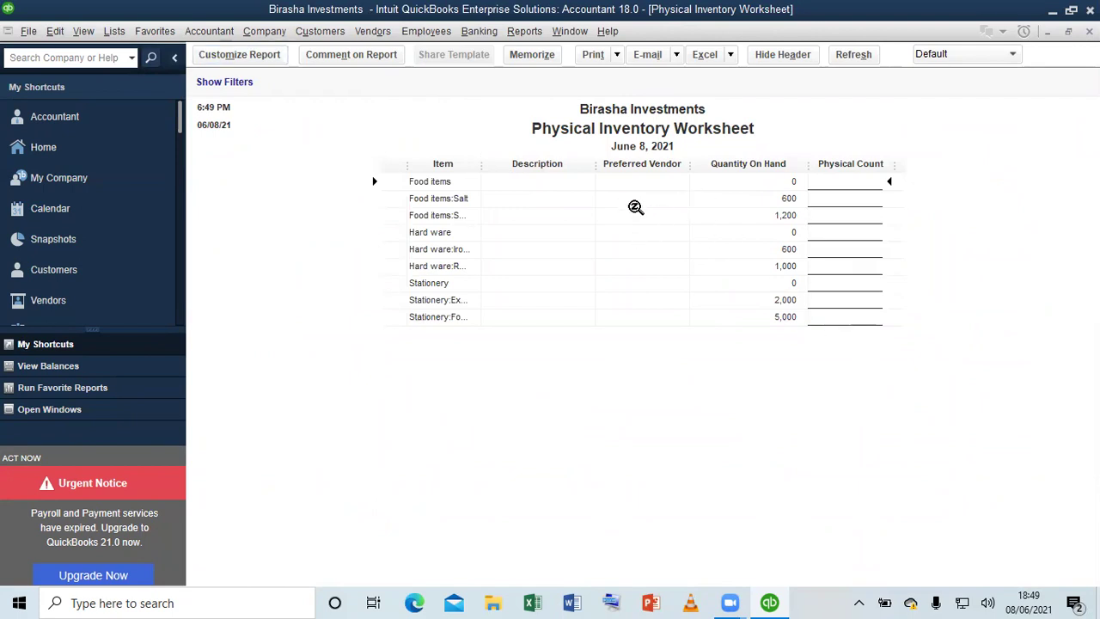
Customize the worksheet report by removing the left margin and Description columns, and close it without memorizing the changes
left_click(230, 55)
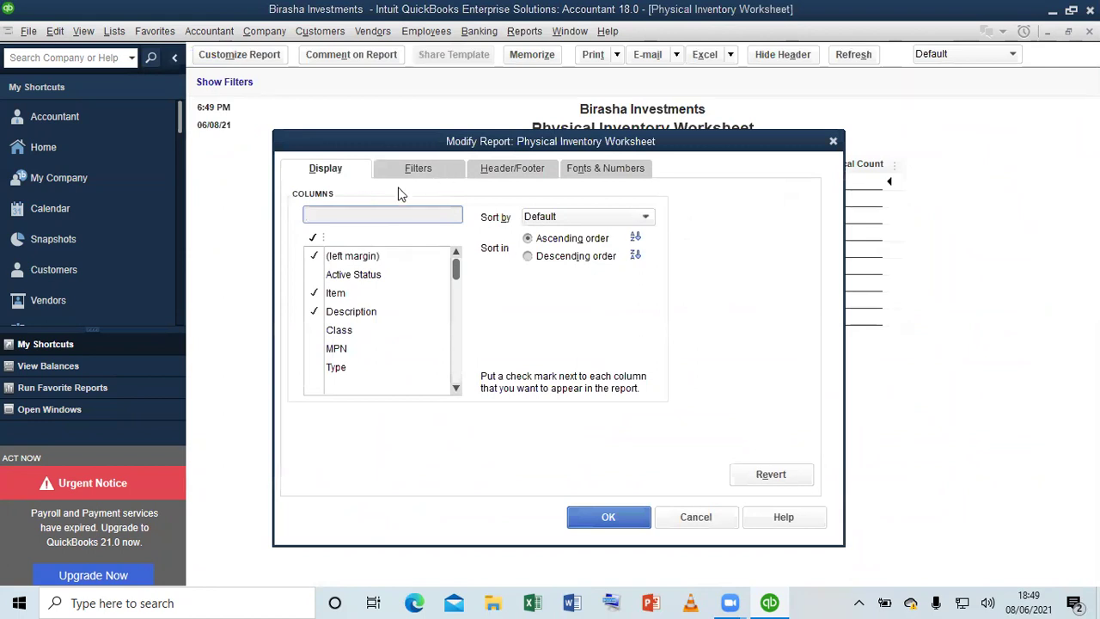
left_click(345, 313)
left_click(365, 256)
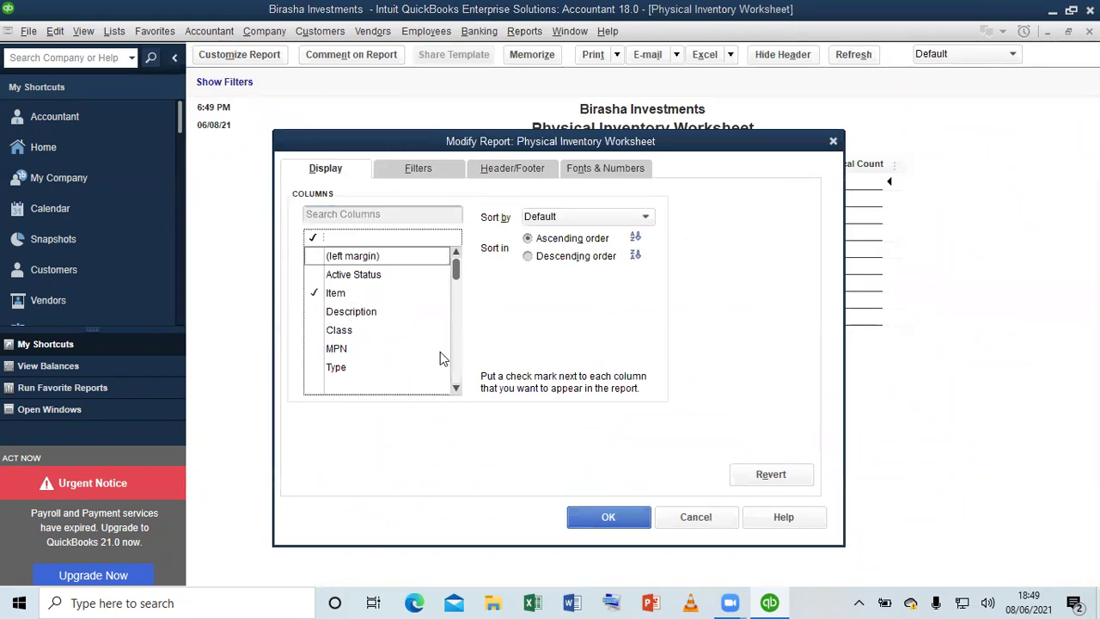
left_click(455, 387)
left_click(455, 388)
left_click(455, 387)
left_click(455, 387)
left_click(455, 387)
left_click(455, 387)
left_click(455, 388)
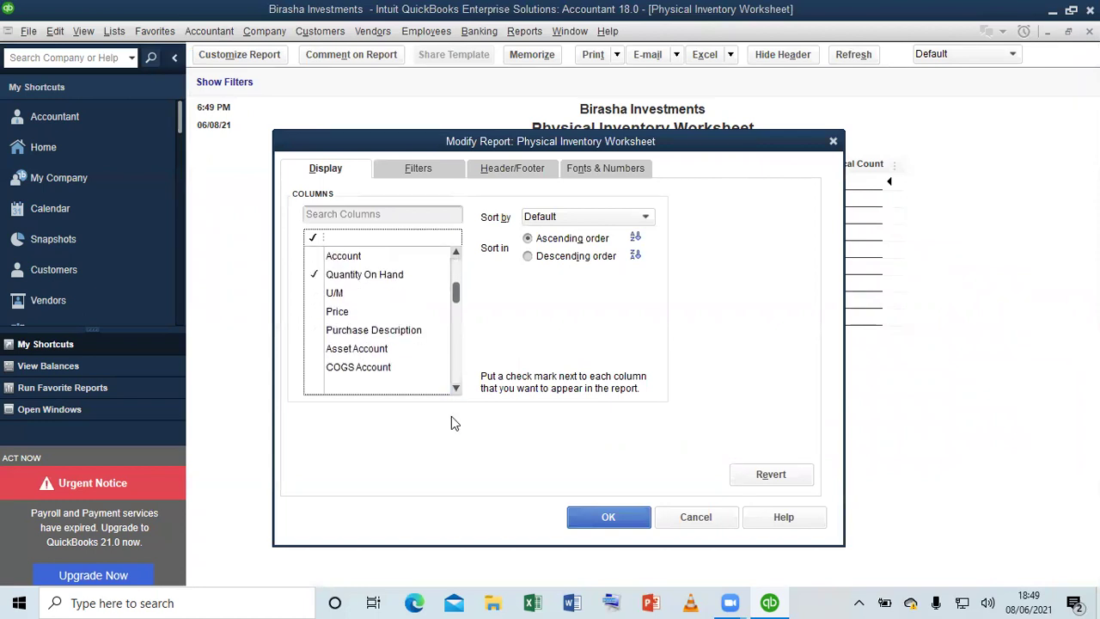
left_click(591, 510)
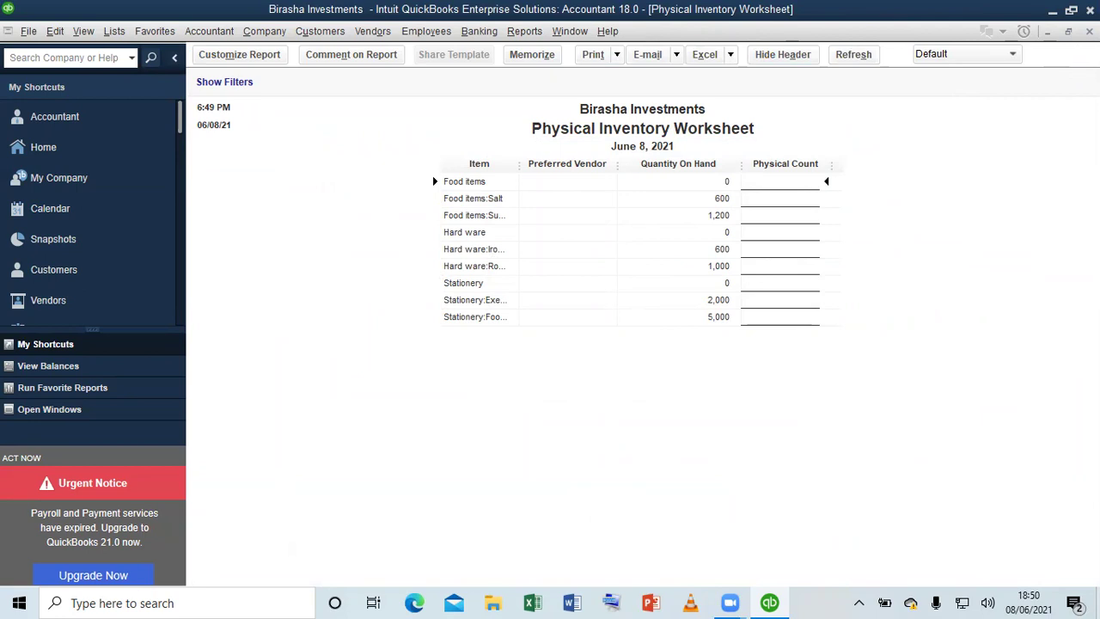
key("Escape")
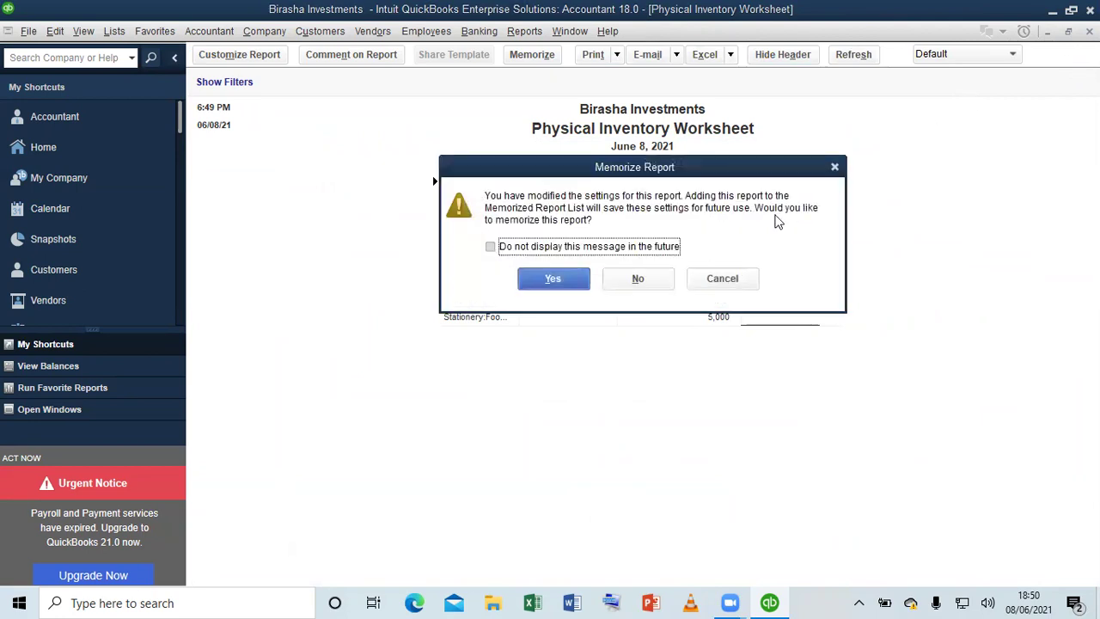
left_click(638, 278)
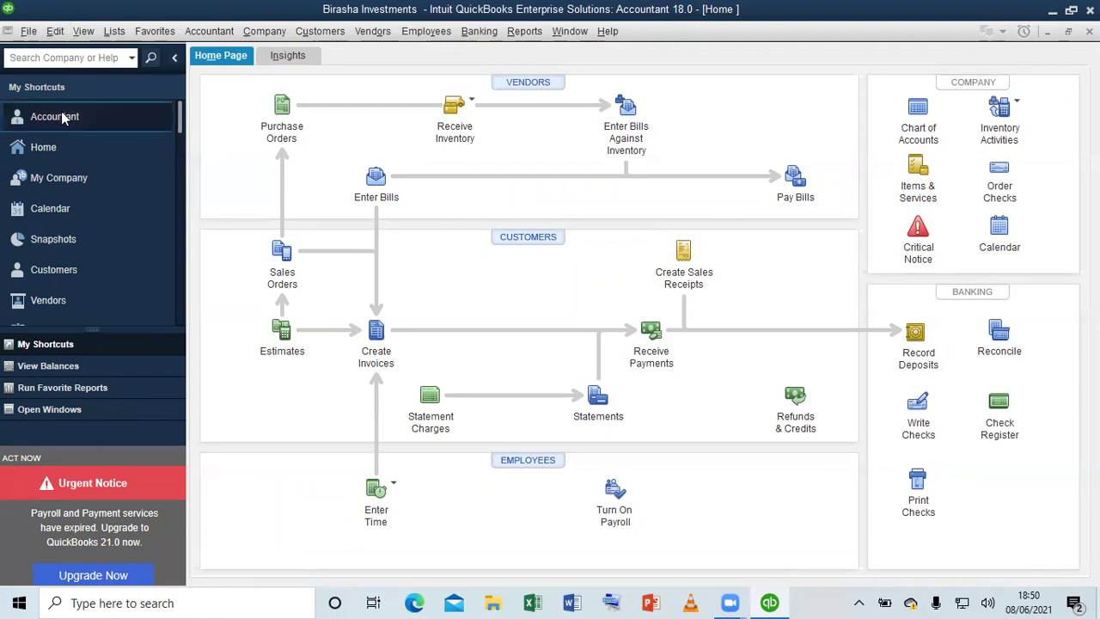
Turn on charging sales tax in the company's Sales Tax preferences
left_click(57, 33)
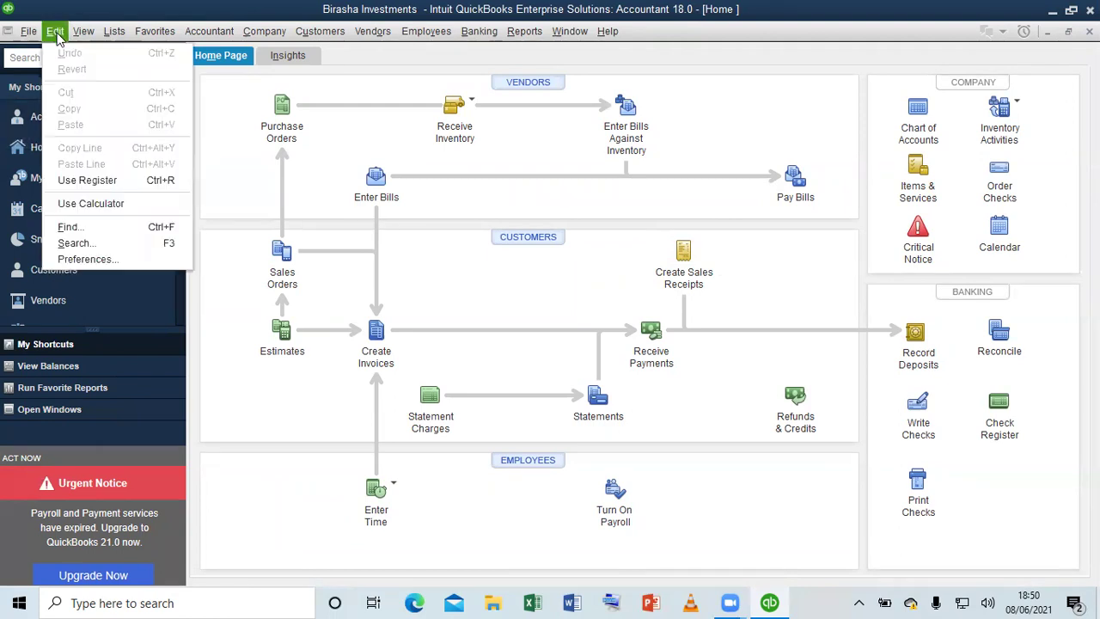
left_click(134, 260)
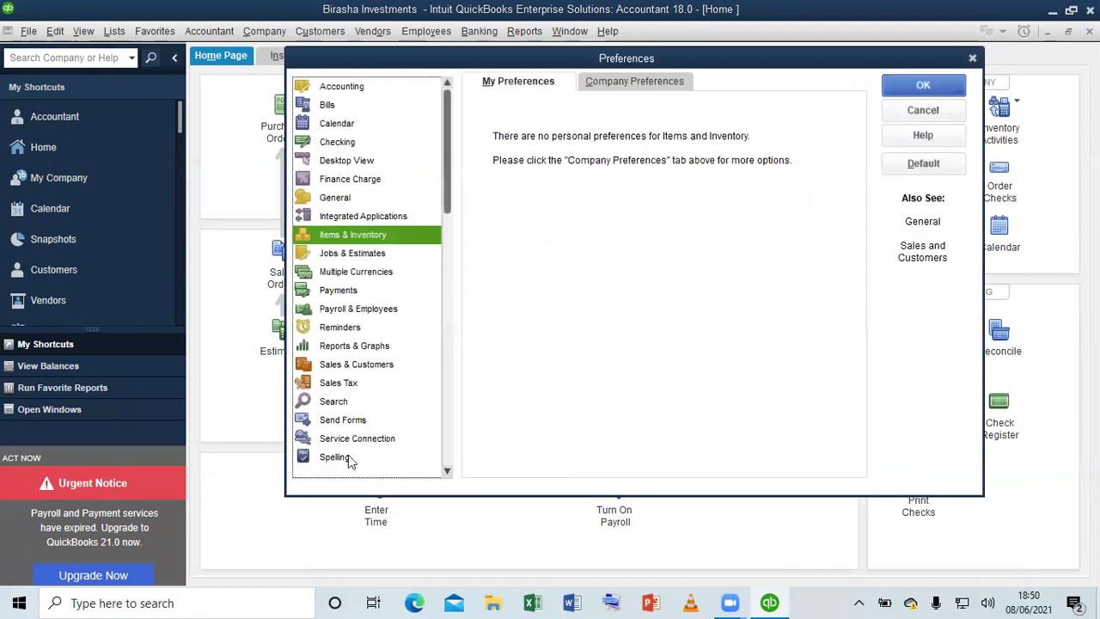
left_click(343, 384)
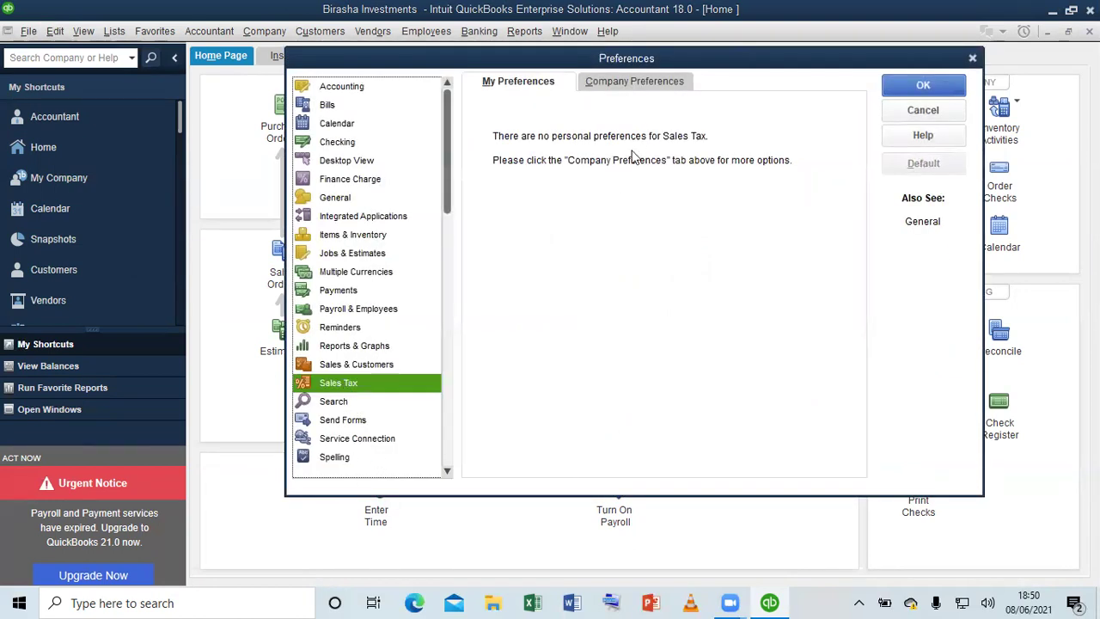
left_click(643, 79)
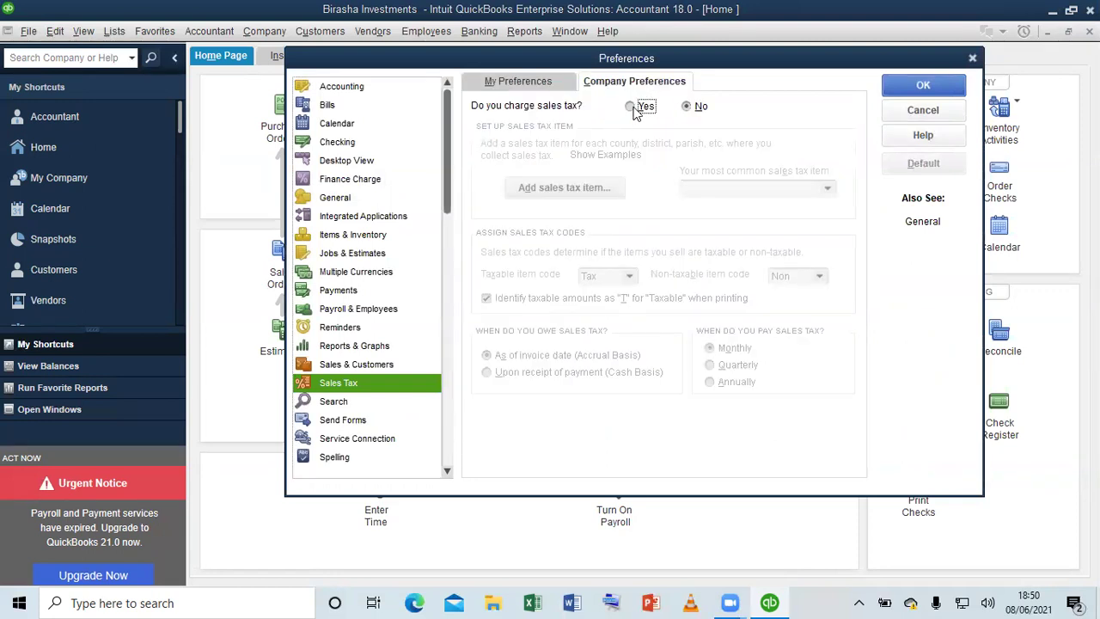
left_click(633, 106)
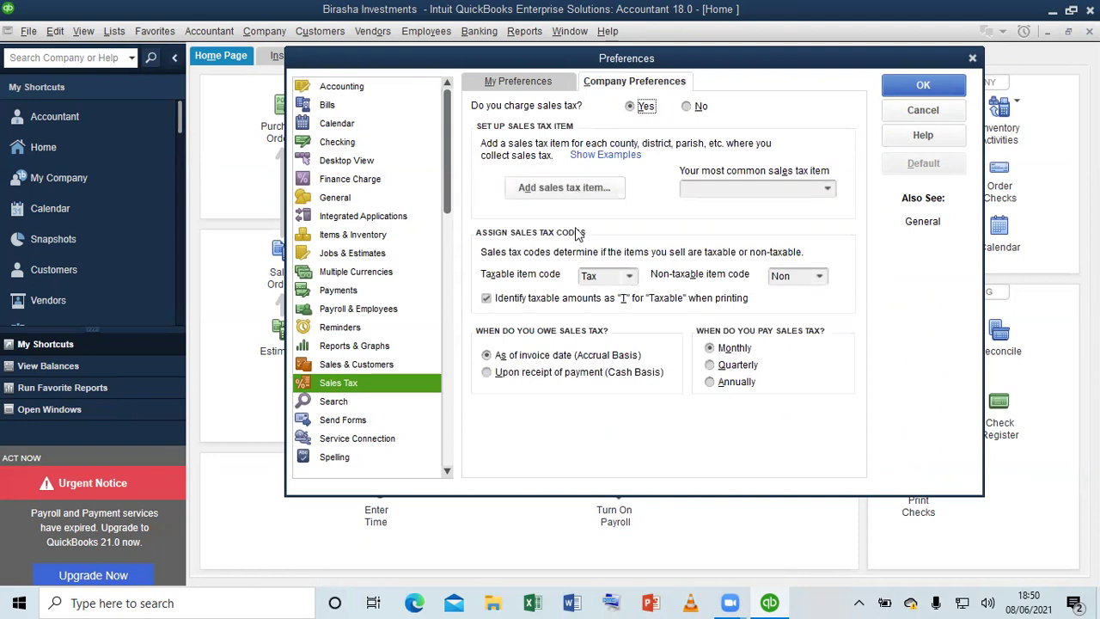
Start a new sales tax item named VAT with the description Sales Tax and a tax rate of 18%
left_click(572, 187)
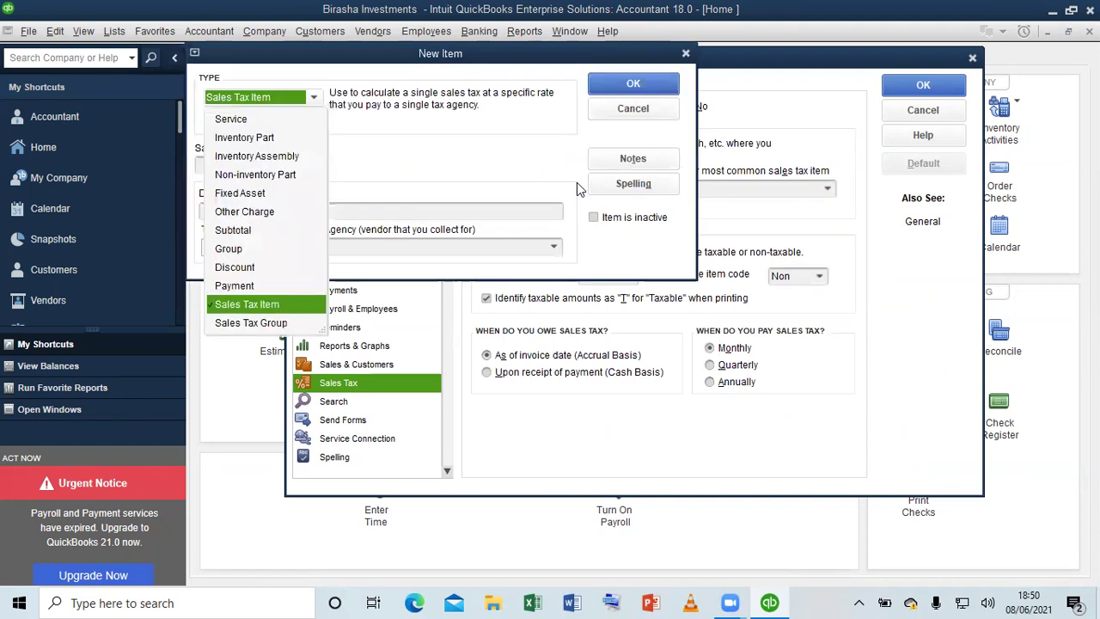
left_click(278, 304)
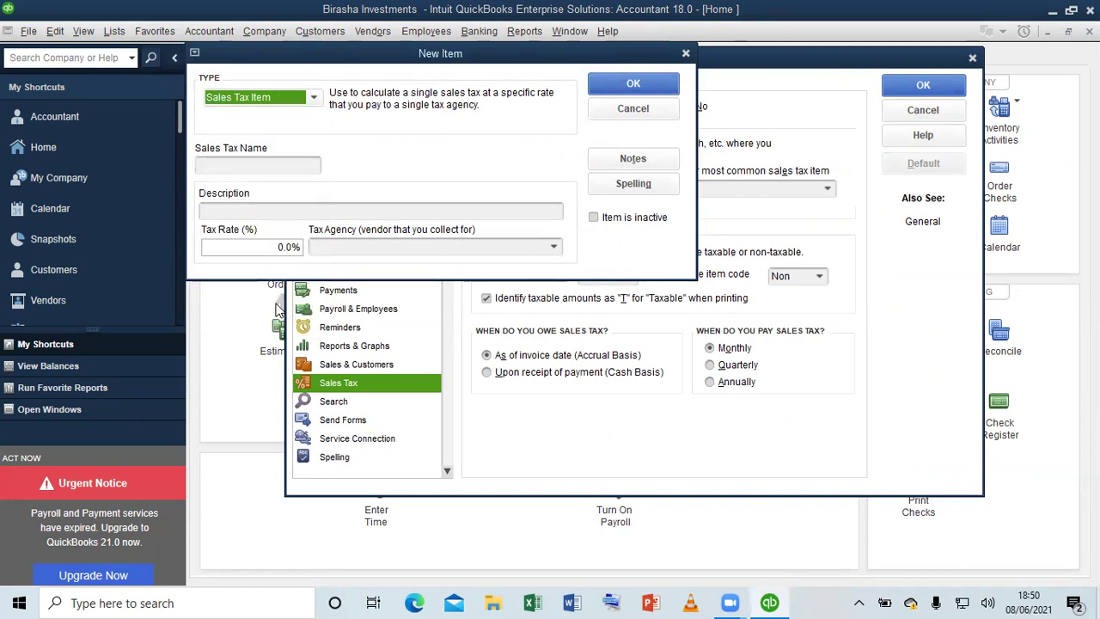
left_click(255, 166)
type("VAT")
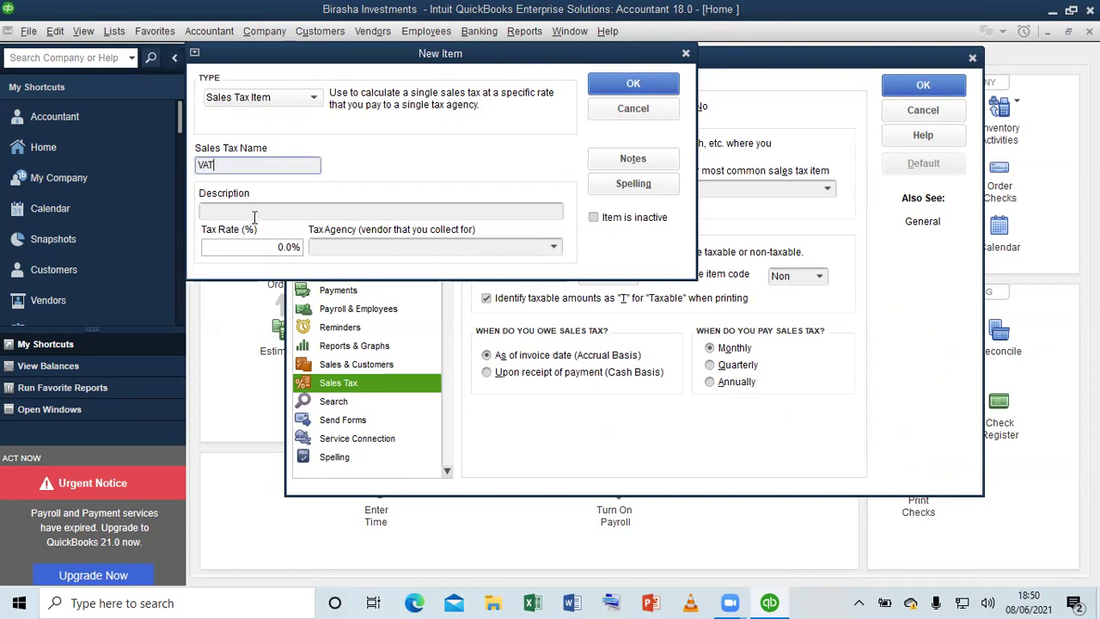
left_click(254, 217)
type("Sales Tax")
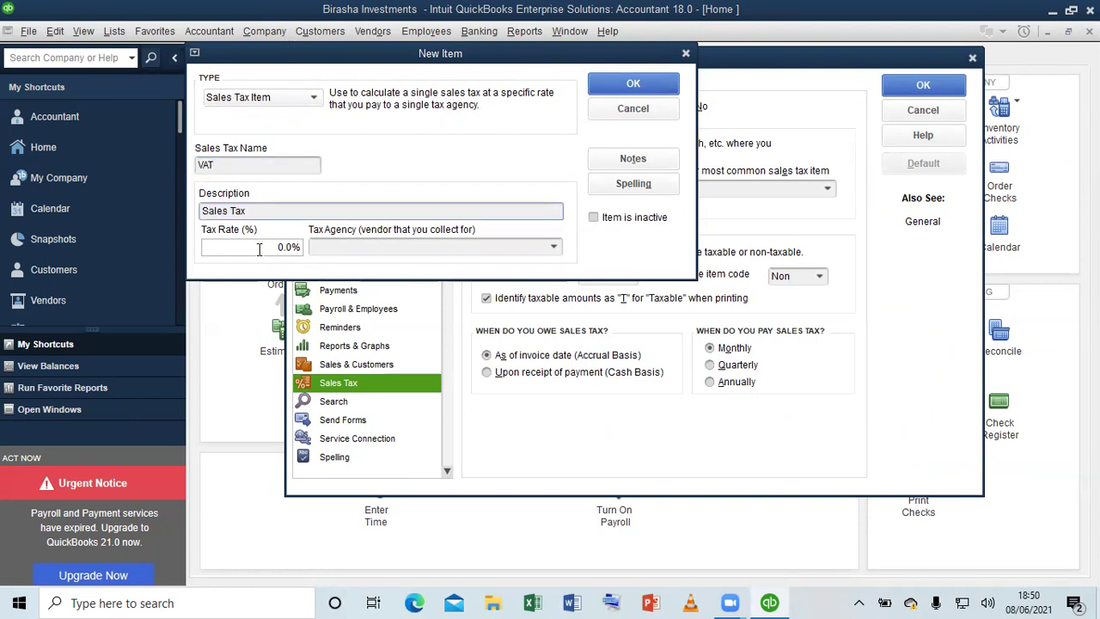
left_click_drag(260, 247, 293, 247)
type("18")
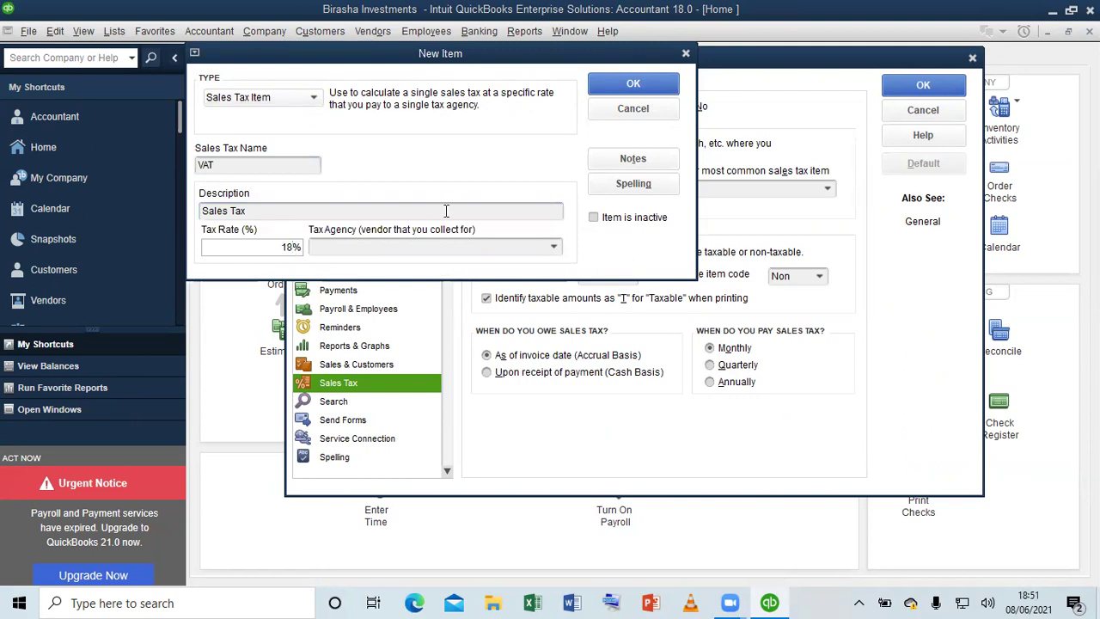
Set URA as the tax agency, quick-adding it as a Ugandan Shilling vendor, and save the VAT item
left_click(491, 246)
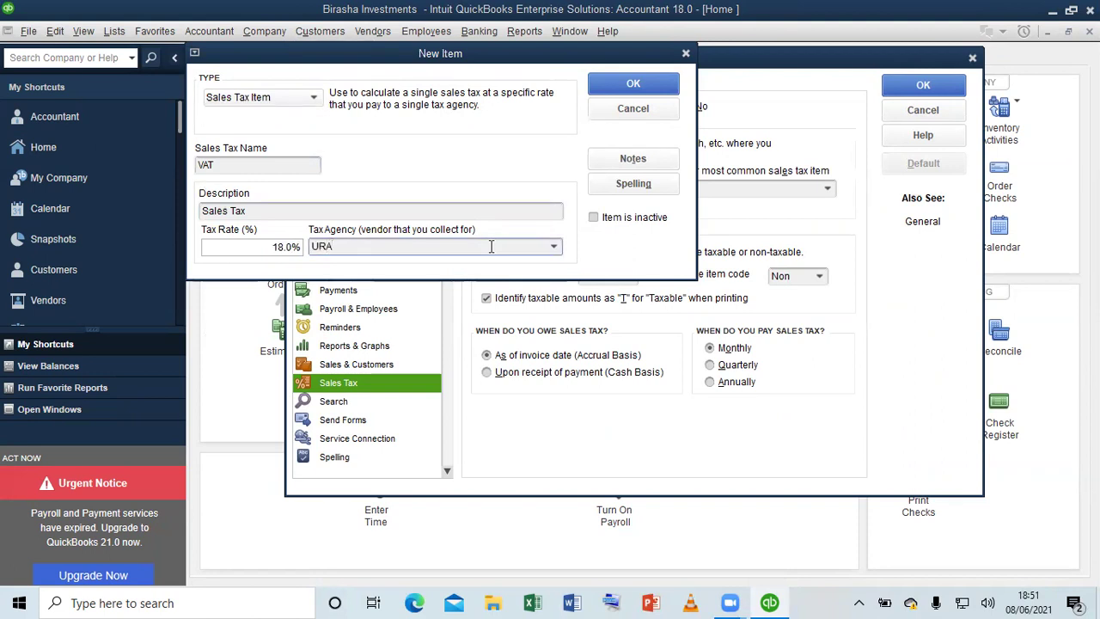
key("Tab")
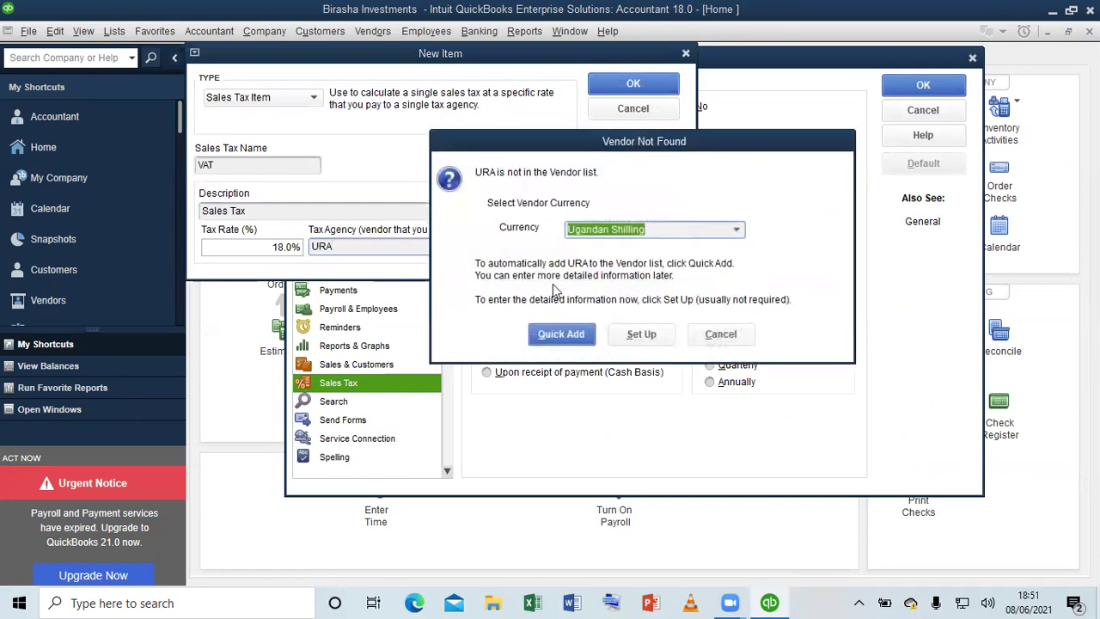
left_click(561, 334)
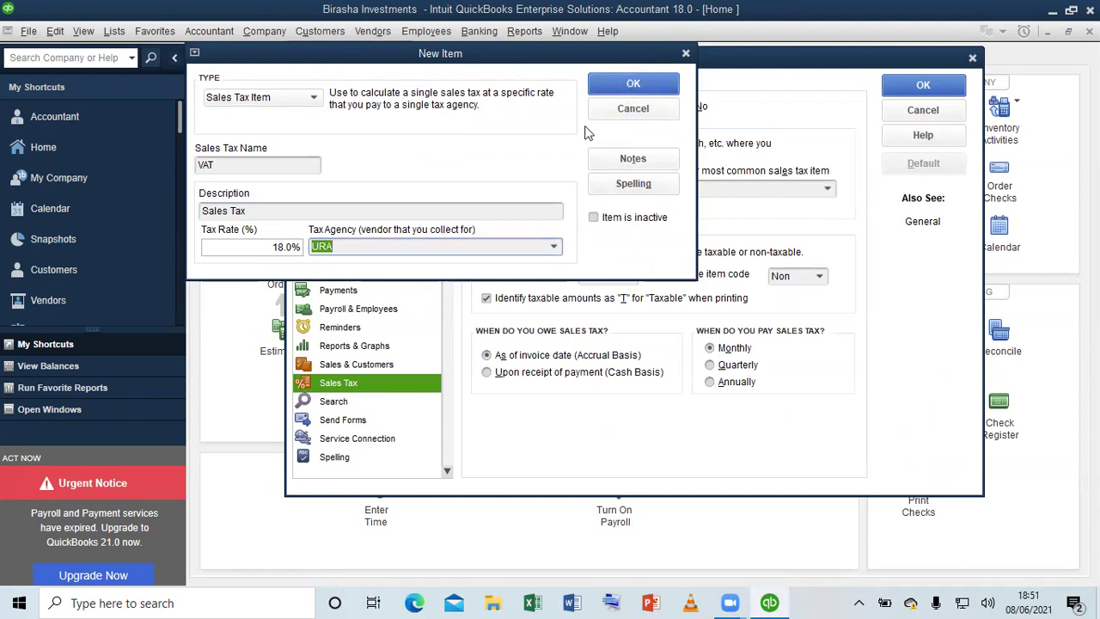
left_click(632, 83)
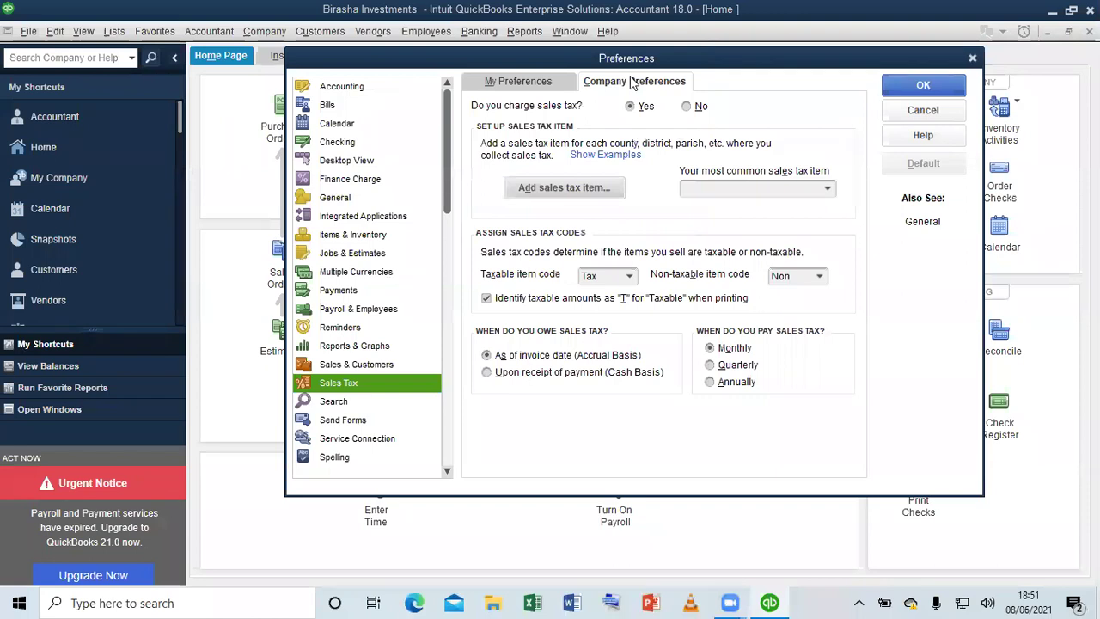
Save the sales tax preferences, making all existing customers and inventory and non-inventory parts taxable, and reopen the Home page
left_click(920, 85)
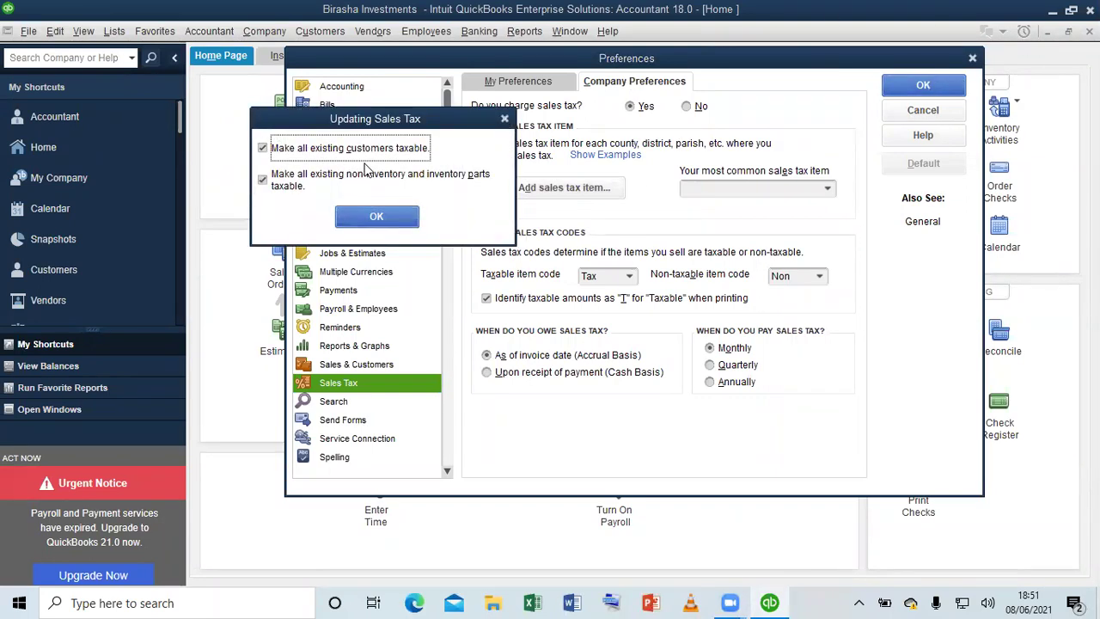
left_click(375, 218)
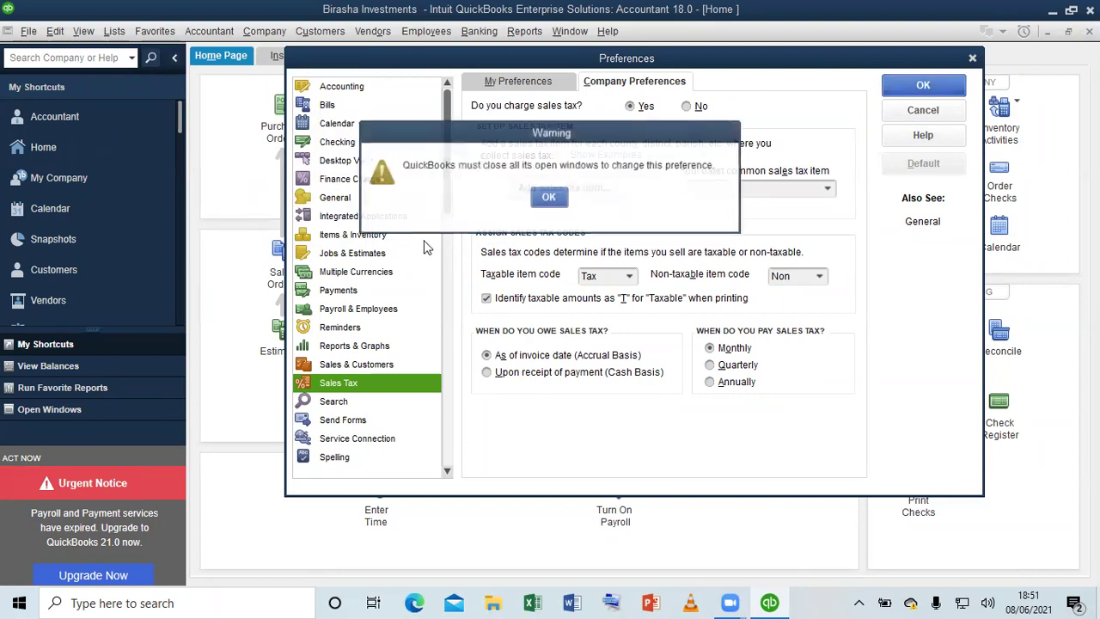
left_click(549, 200)
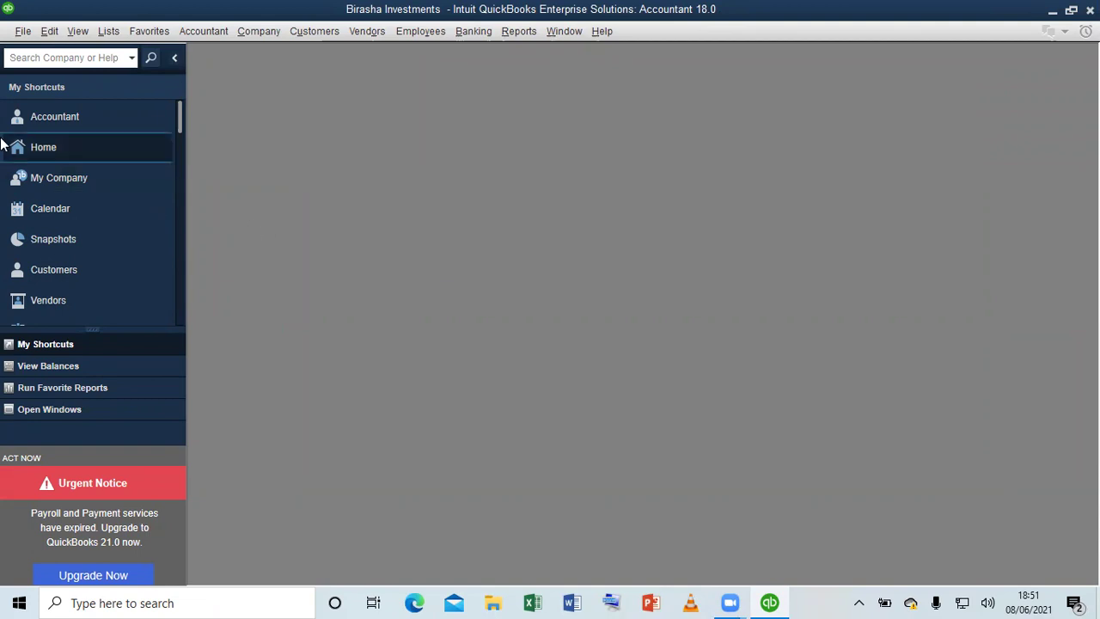
left_click(48, 148)
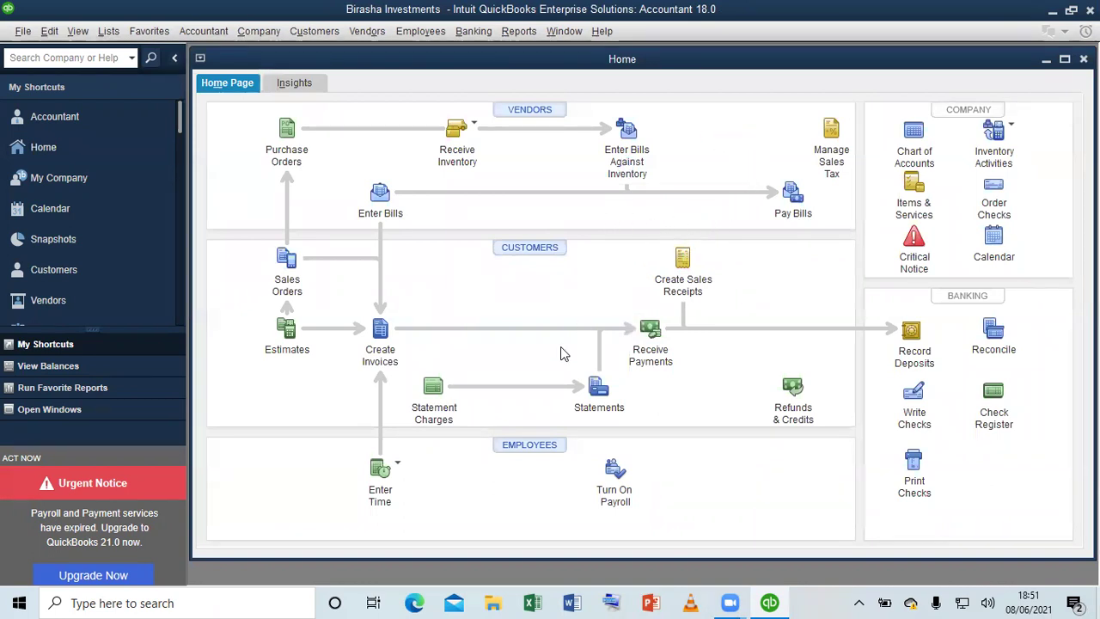
Review the chart of accounts and the account types offered for a new account, and close it without adding one
left_click(914, 142)
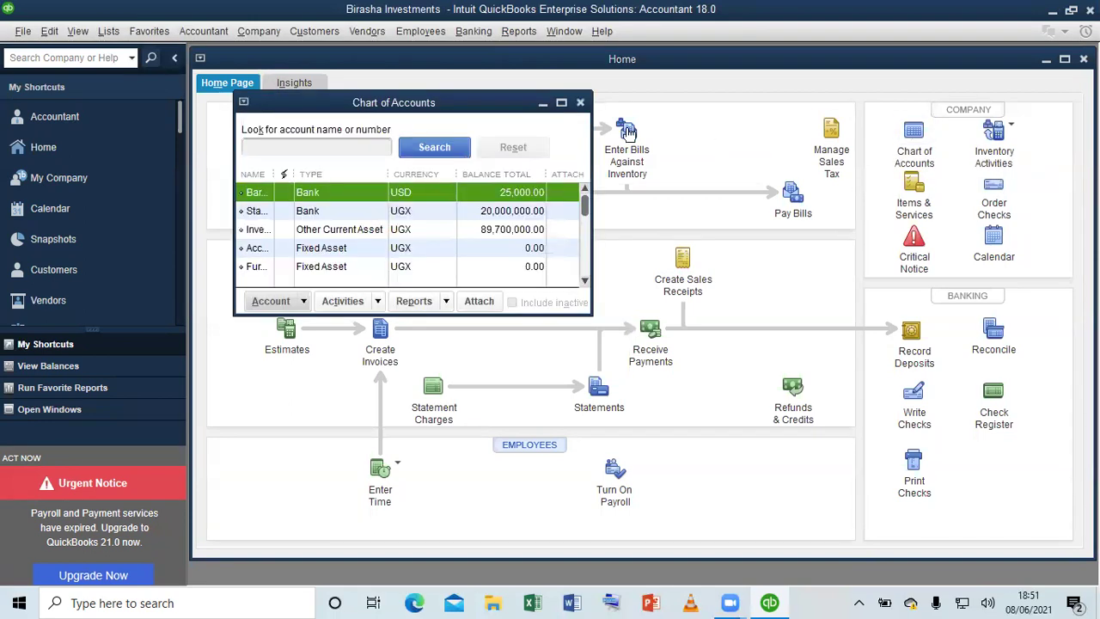
left_click(561, 103)
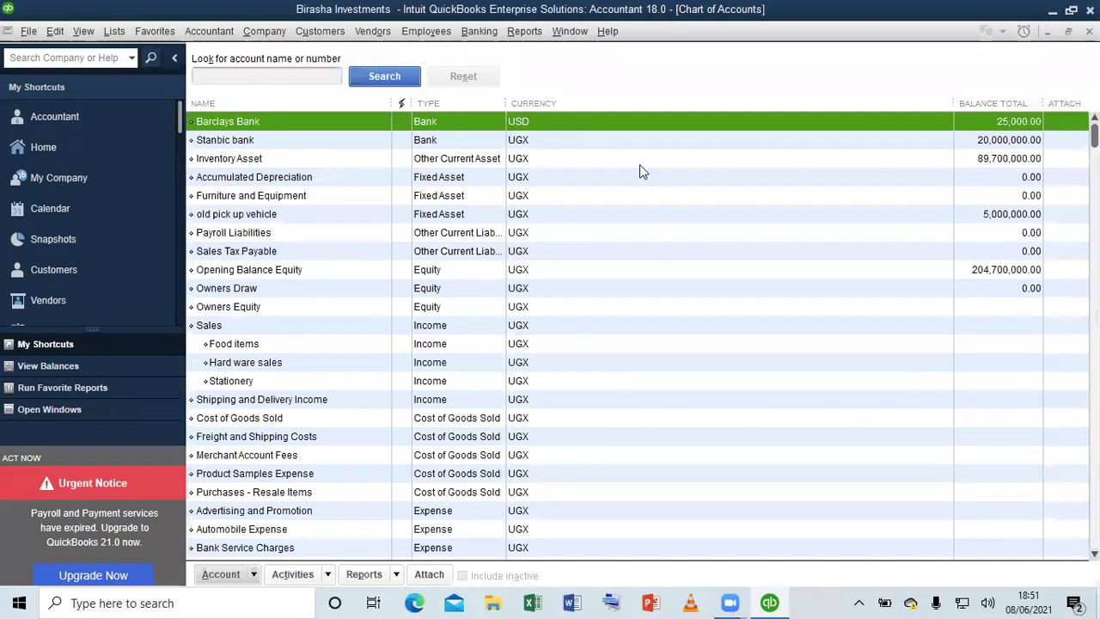
right_click(670, 213)
left_click(696, 261)
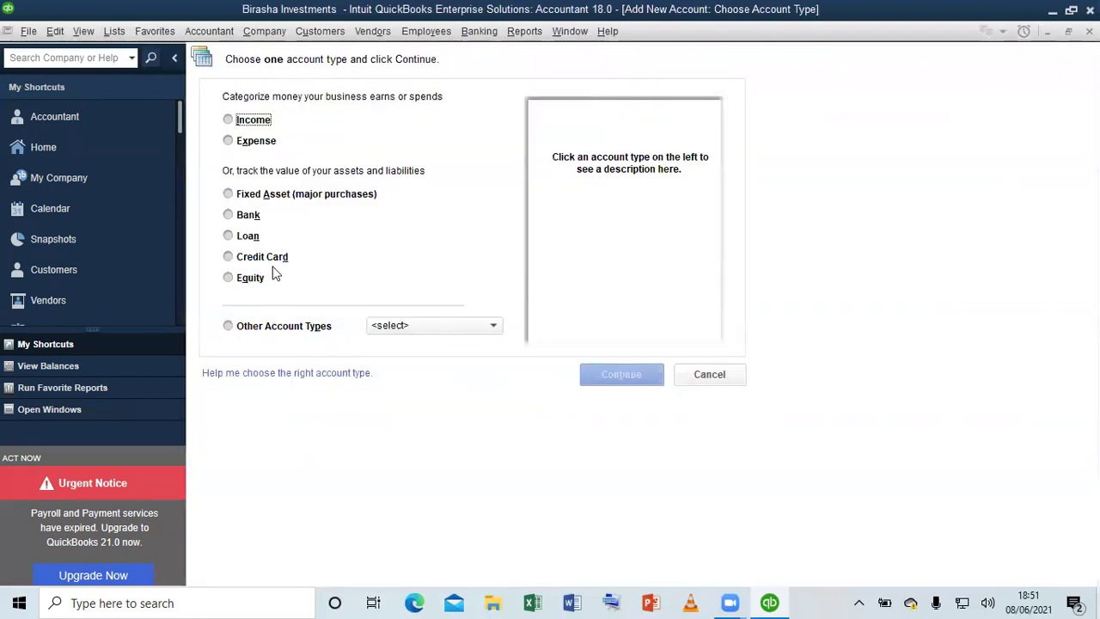
left_click(705, 376)
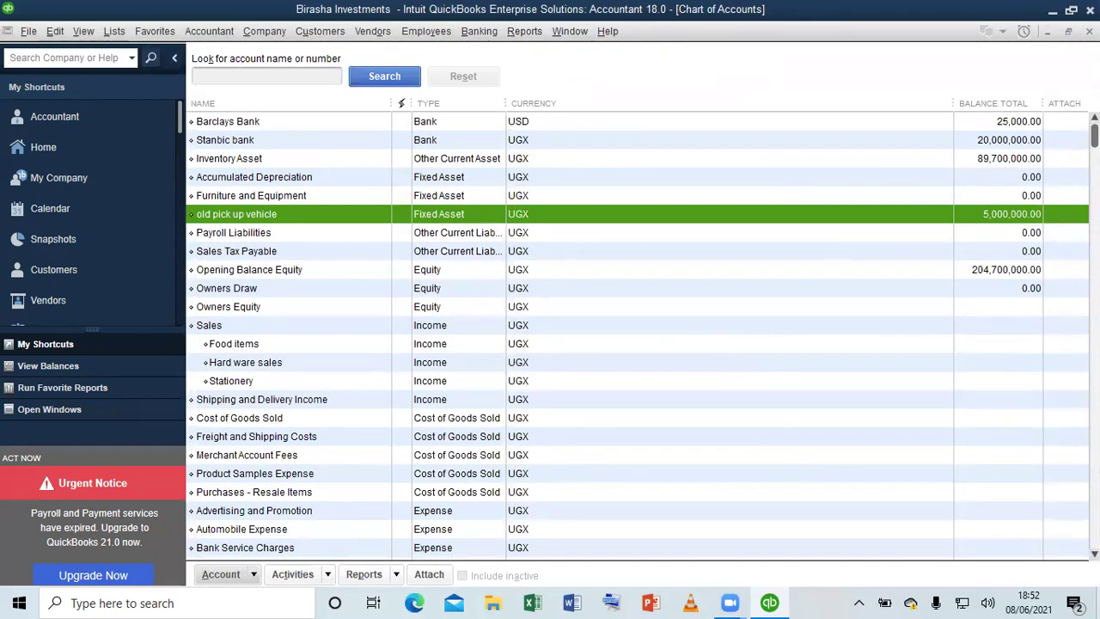
left_click(1088, 31)
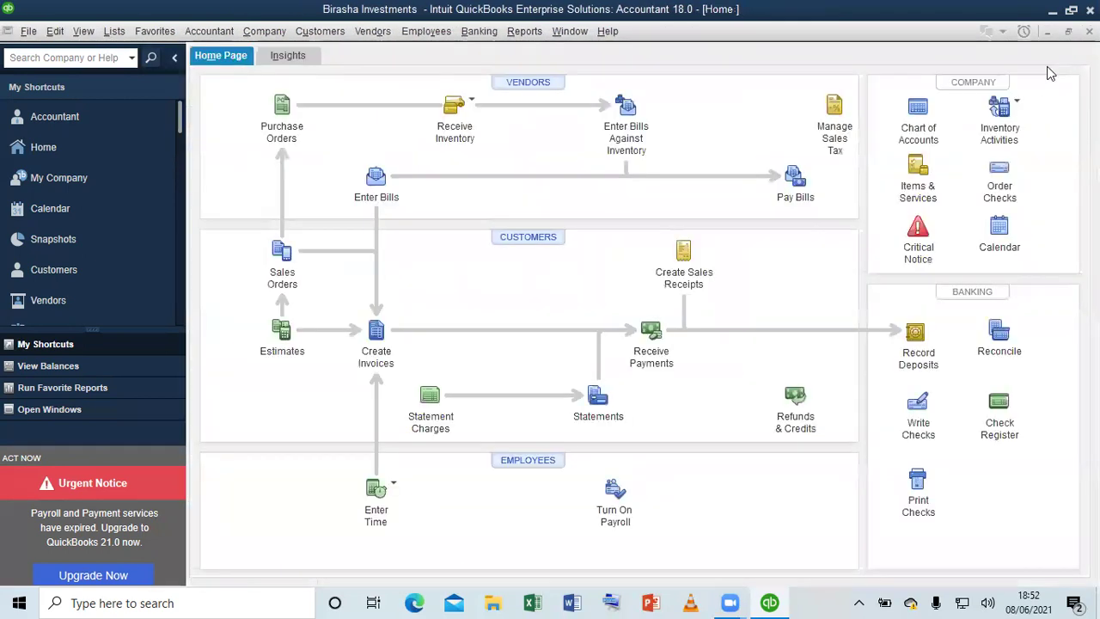
Review the item list and the blank Inventory Part form for a new item, and close both without adding anything
left_click(918, 172)
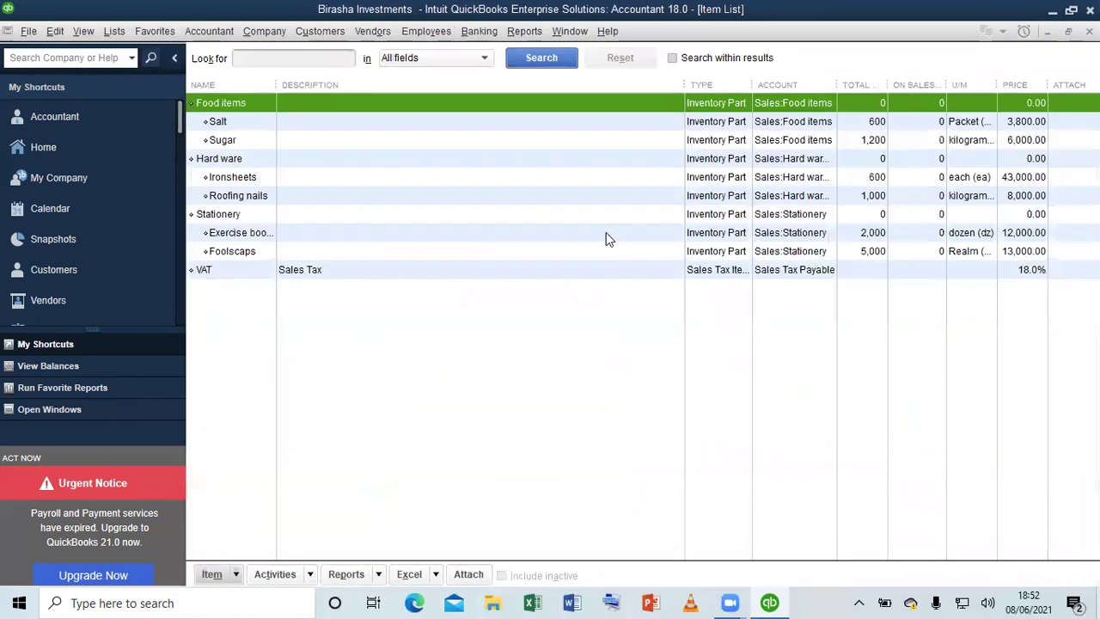
right_click(606, 233)
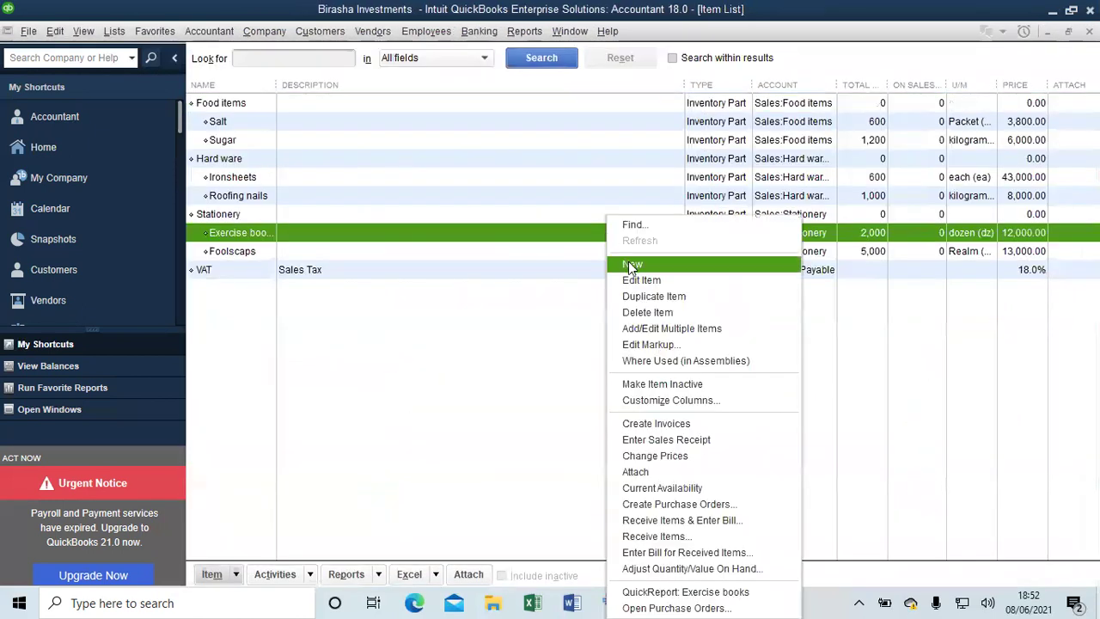
left_click(638, 262)
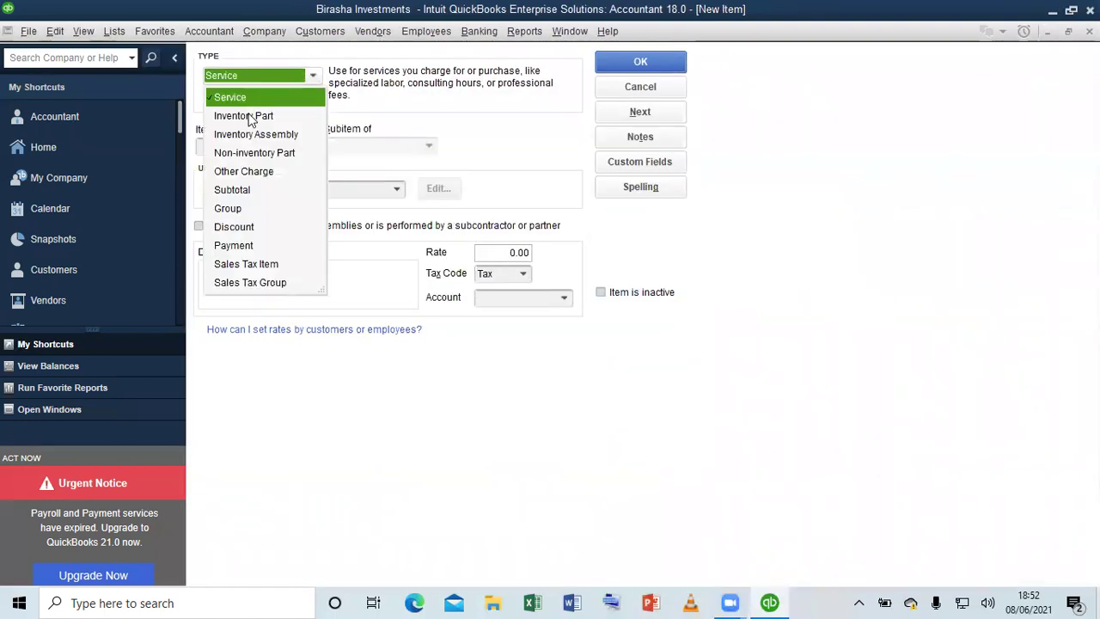
left_click(247, 116)
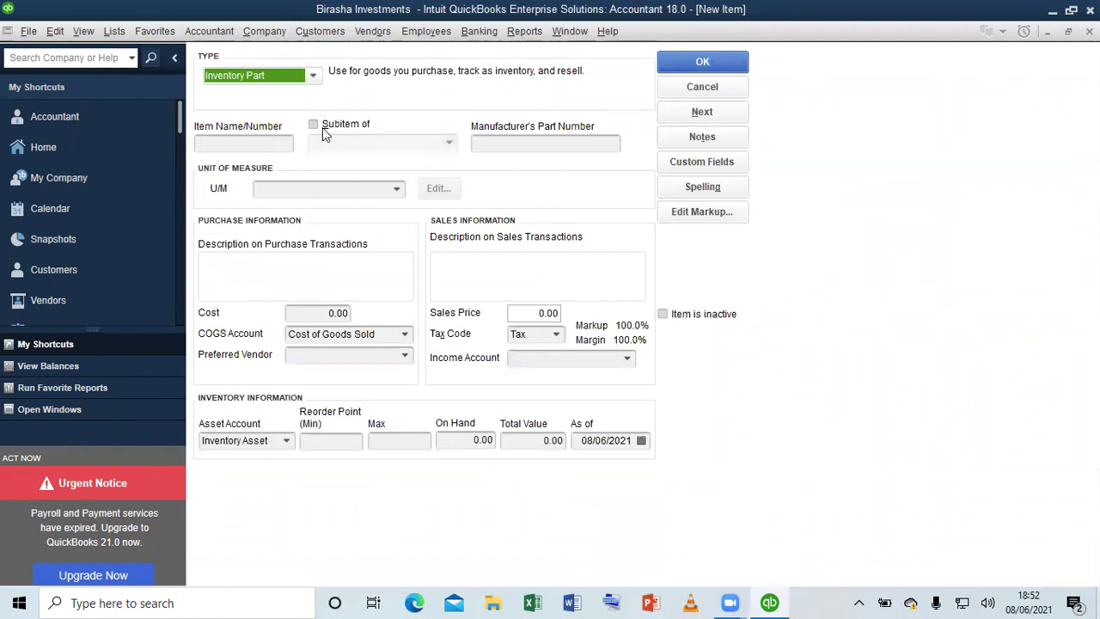
left_click(702, 86)
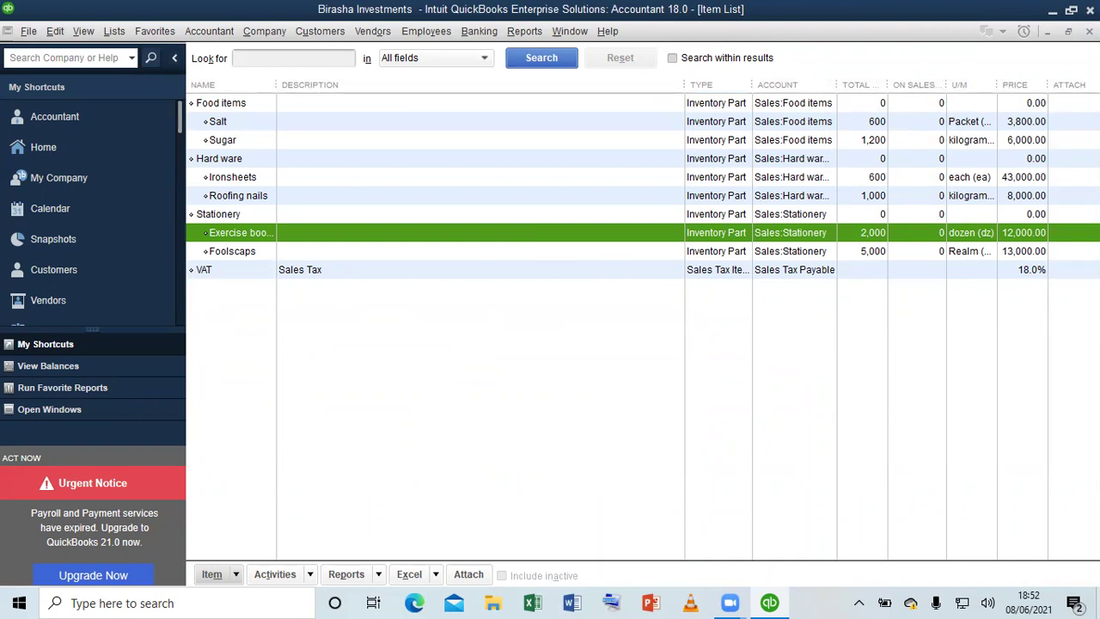
key("Escape")
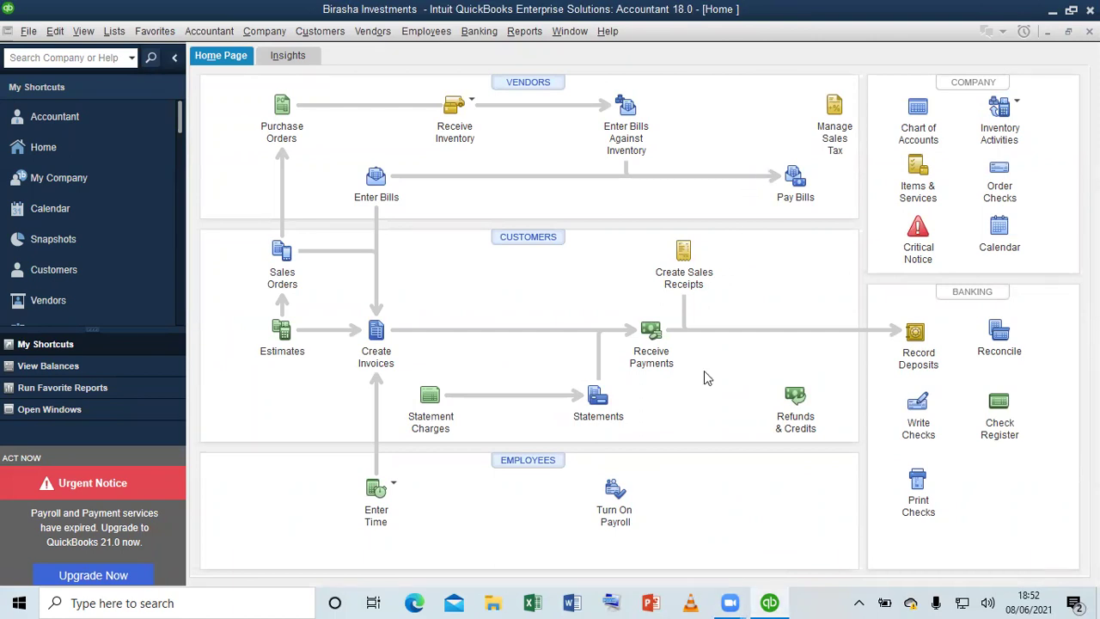
Open the item list's add/edit multiple items view and display the active Inventory Parts to examine their costs and sales prices
left_click(917, 169)
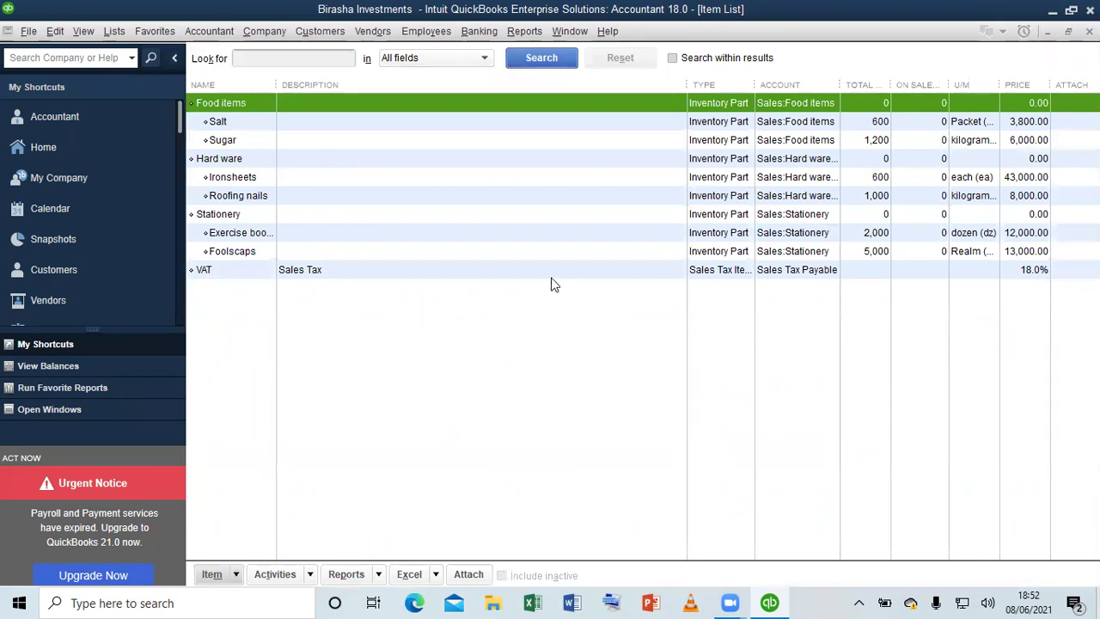
left_click(549, 281)
right_click(549, 287)
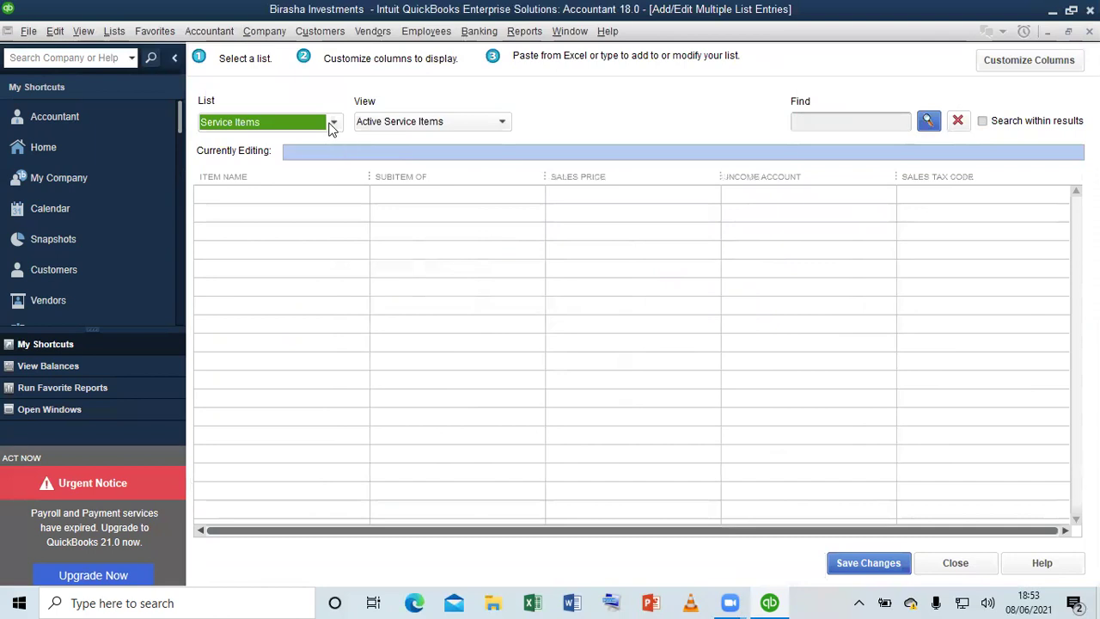
left_click(331, 124)
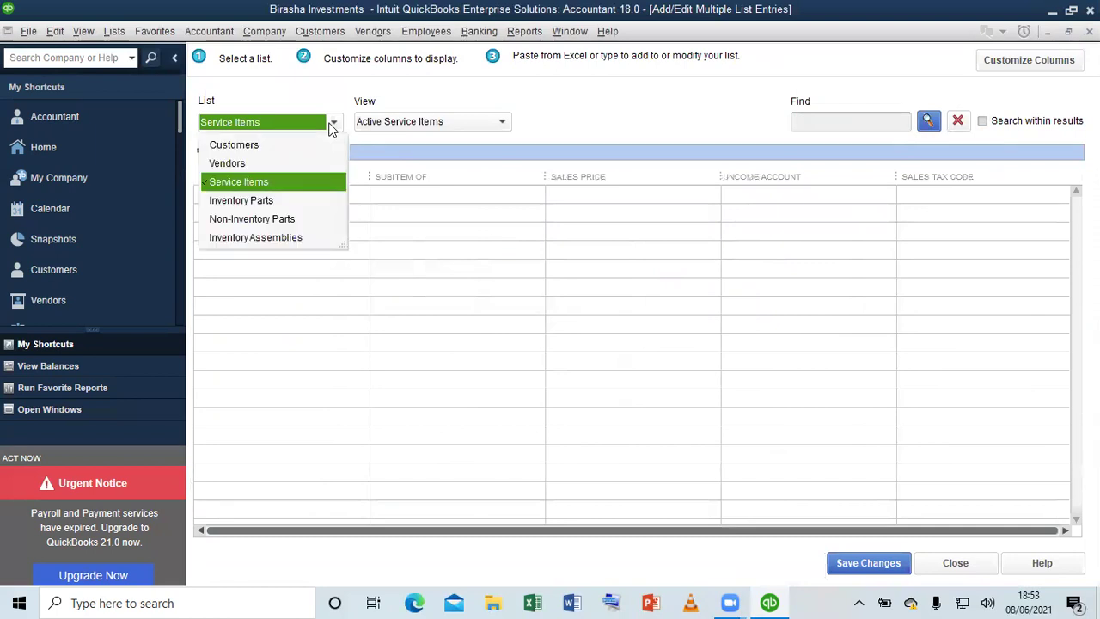
left_click(265, 202)
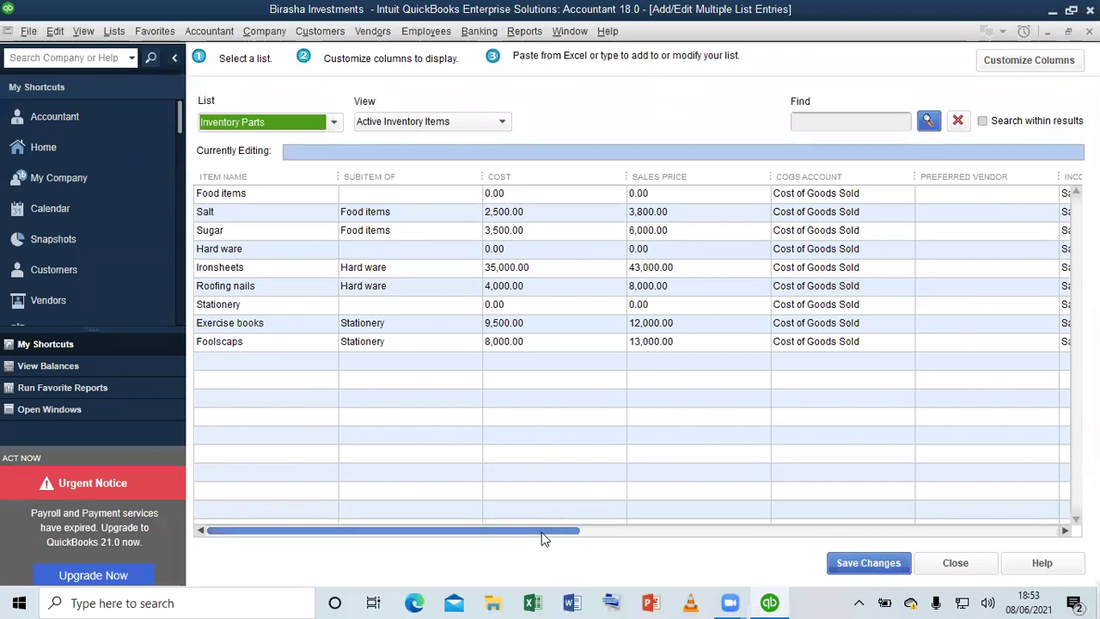
left_click_drag(541, 532, 283, 552)
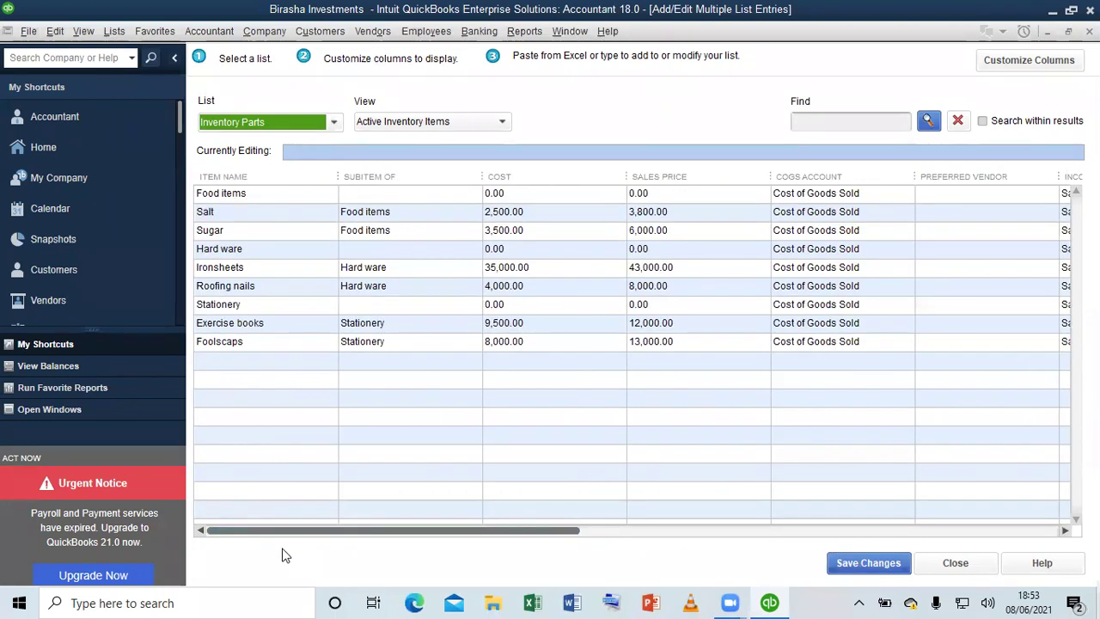
Look over the columns available for the multiple-entry item list, and return to the Home page without changing them
right_click(567, 352)
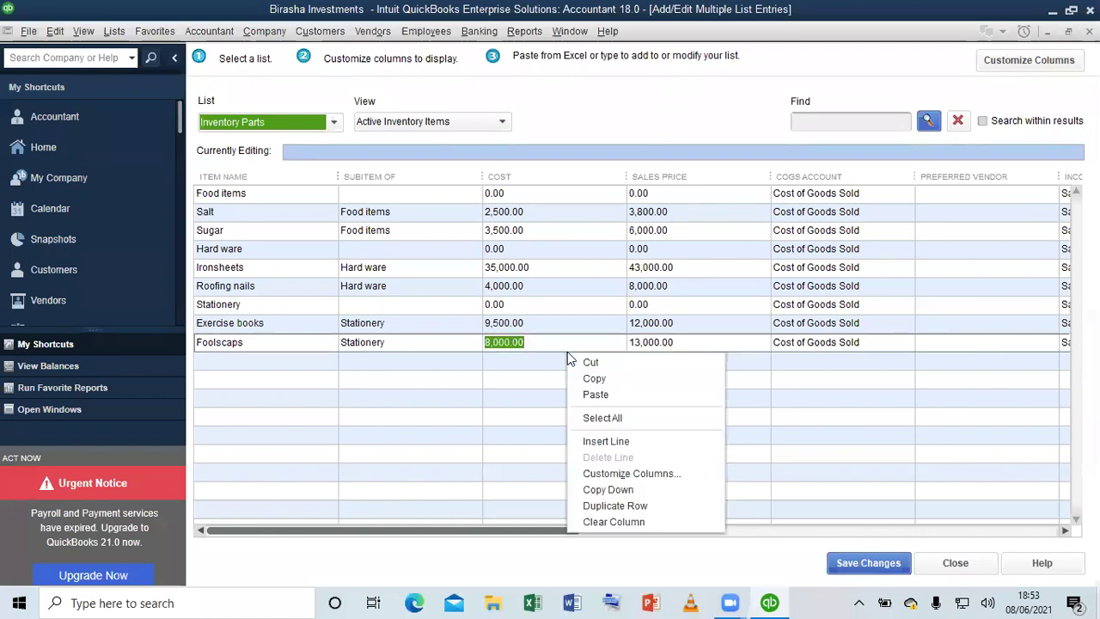
left_click(620, 473)
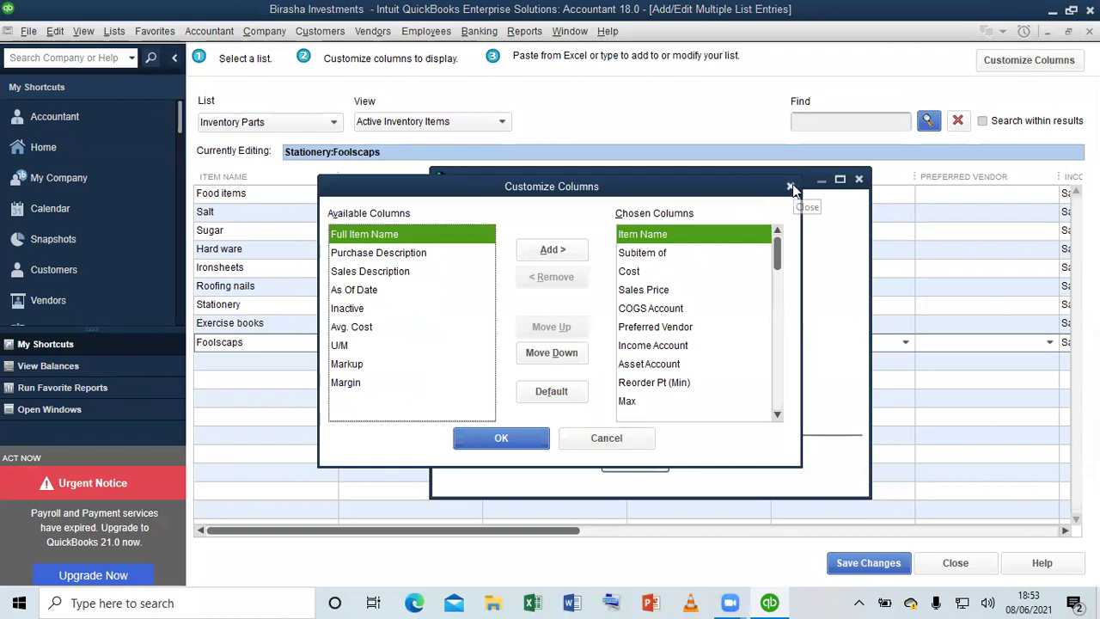
left_click(791, 188)
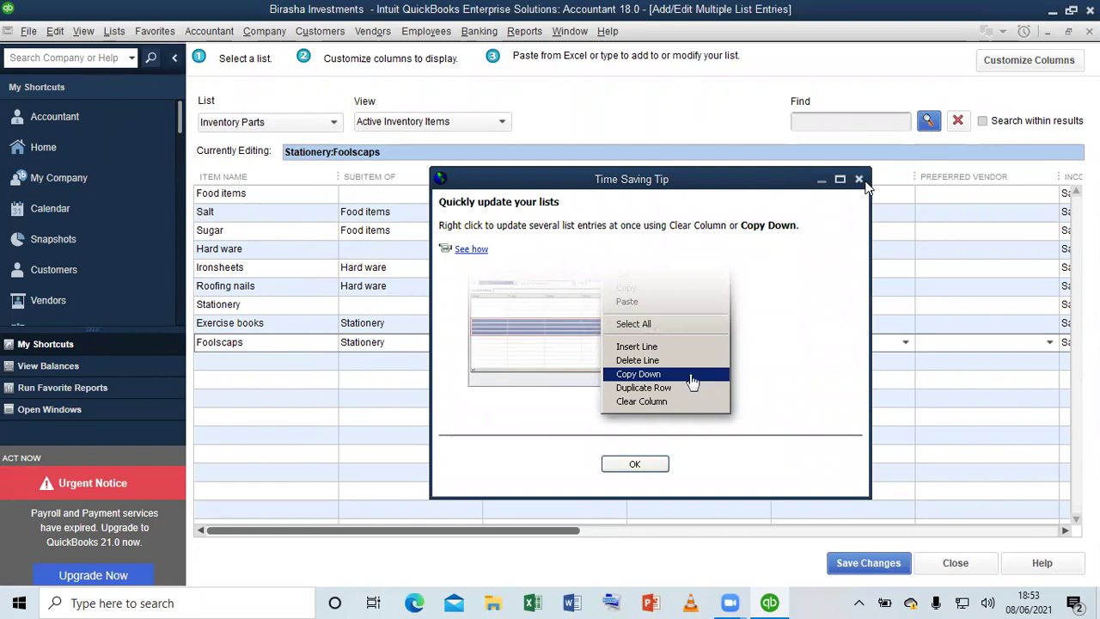
left_click(861, 180)
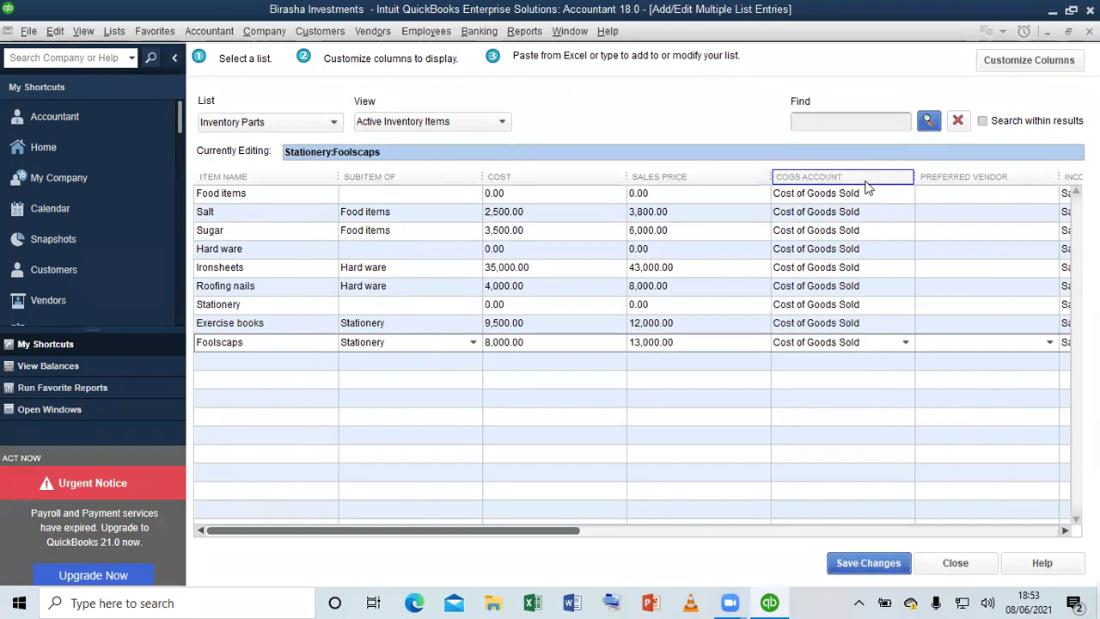
left_click(905, 562)
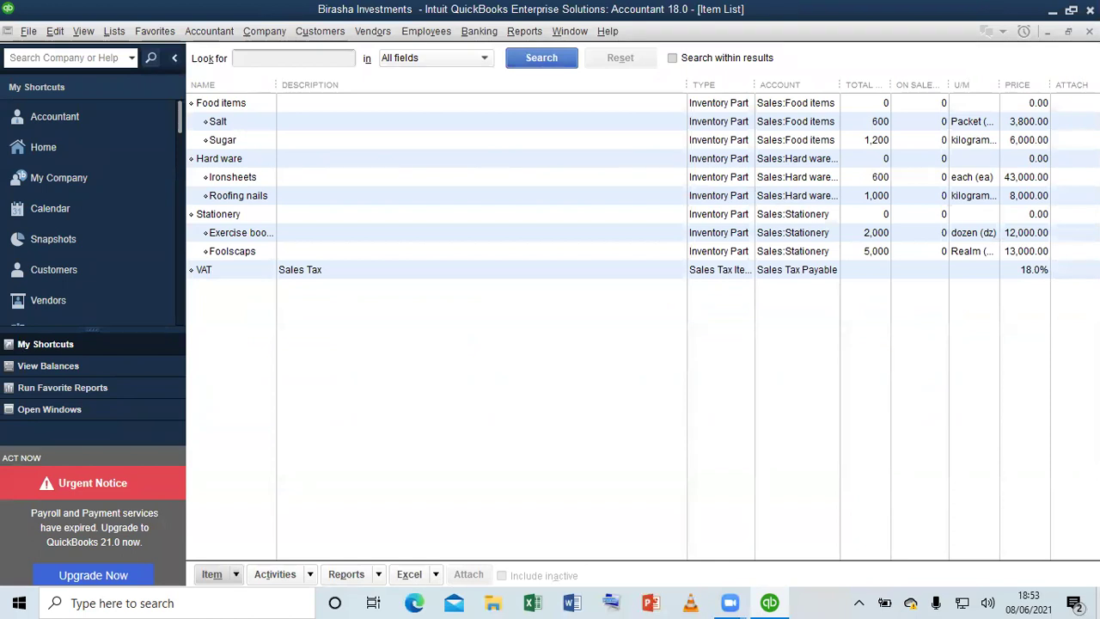
key("Escape")
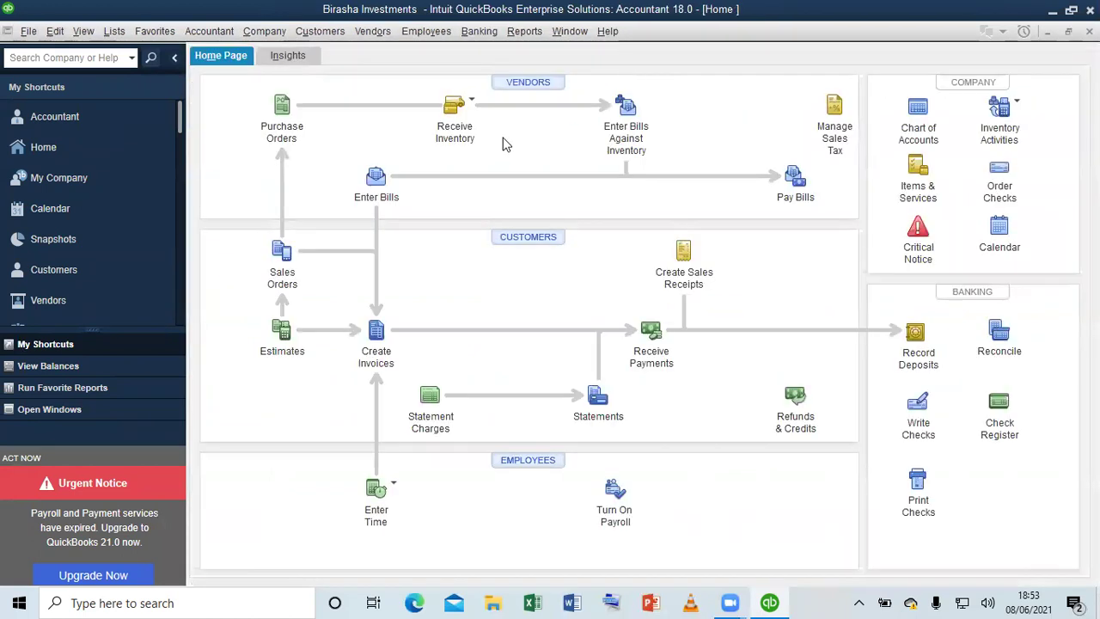